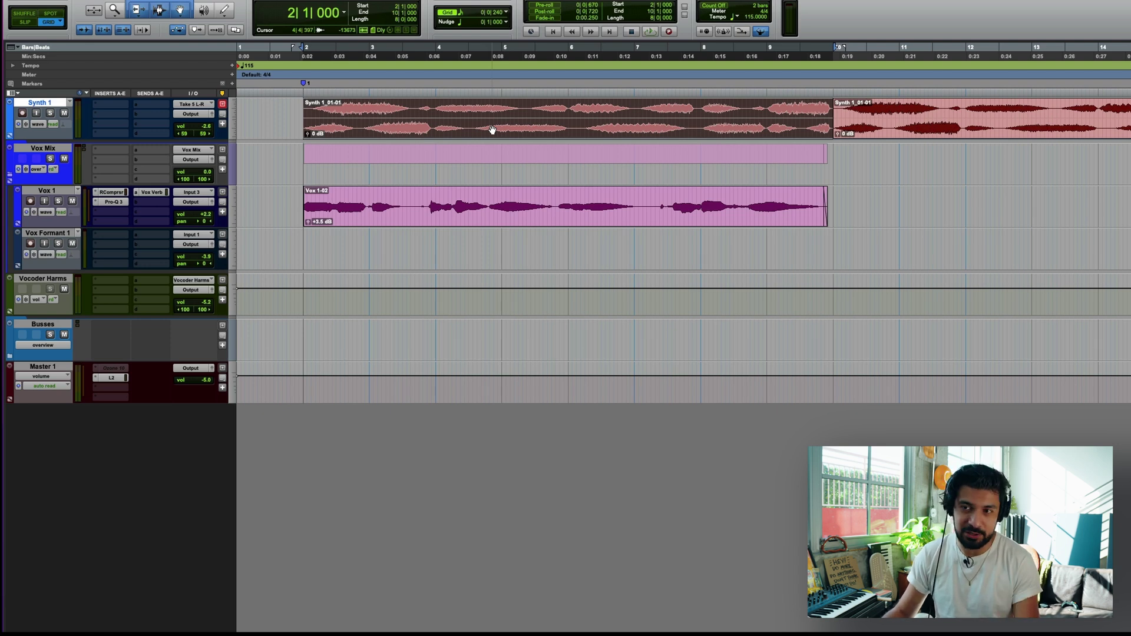
# Step: Play the session and bounce the mix as AI Vocoder Lead Vox, replacing the existing file
pyautogui.press('space')
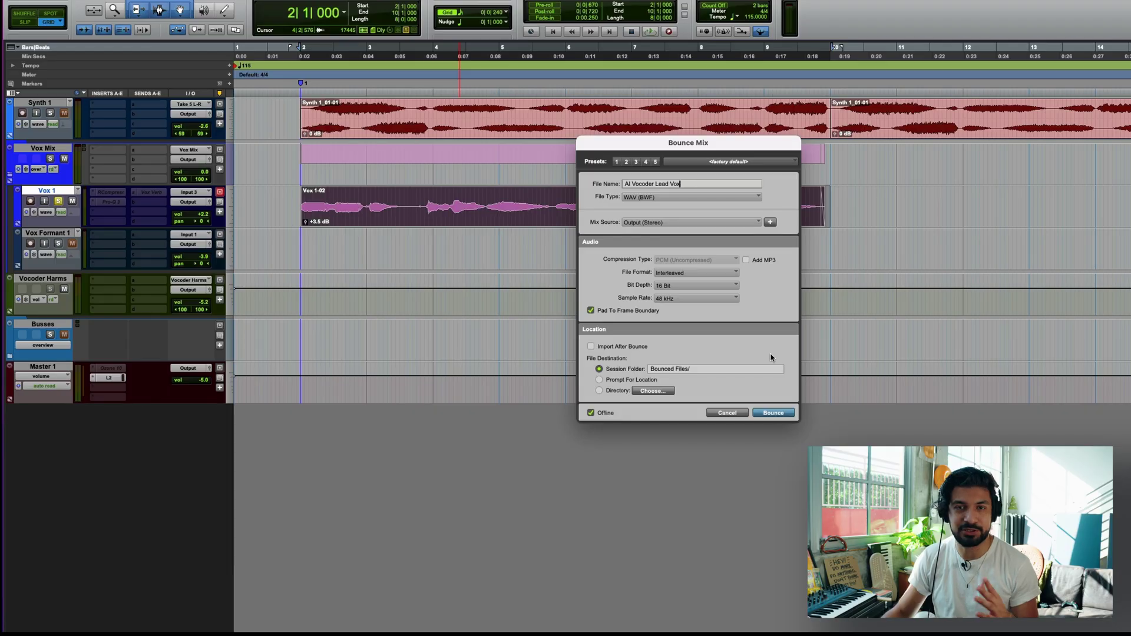
pyautogui.click(774, 412)
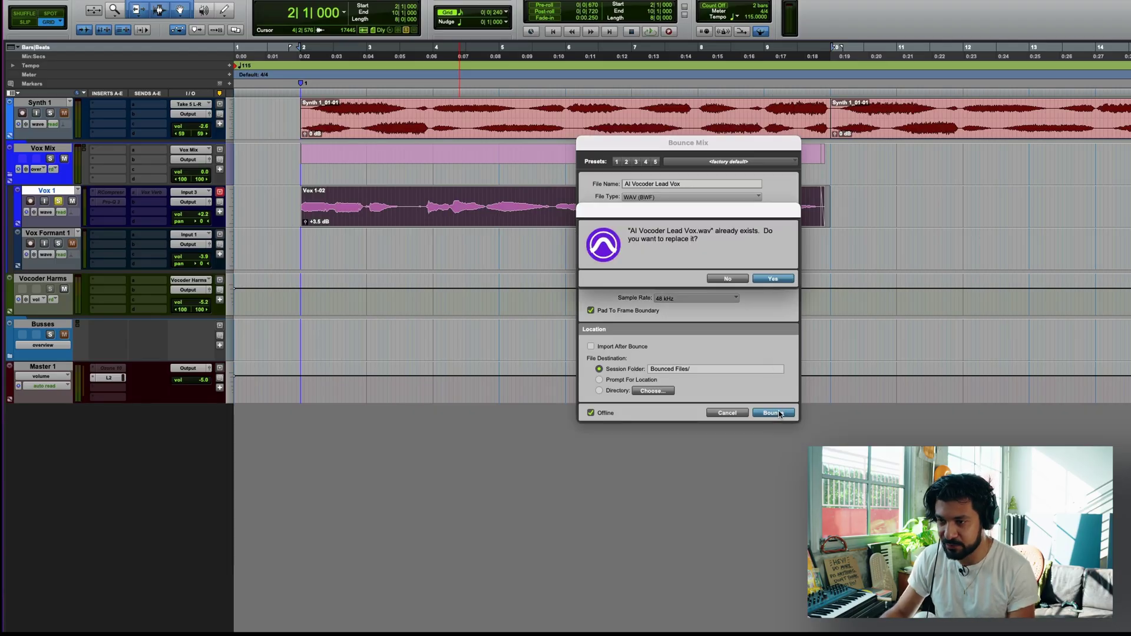
pyautogui.click(771, 279)
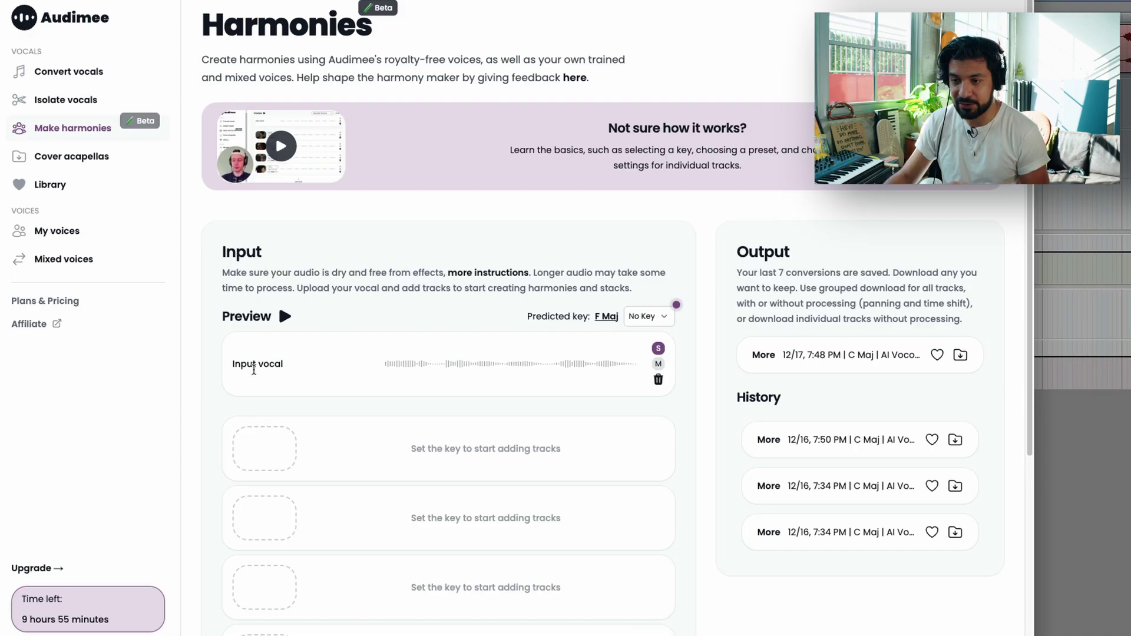
# Step: Preview the uploaded input vocal and set the harmony key to C Maj
pyautogui.click(286, 321)
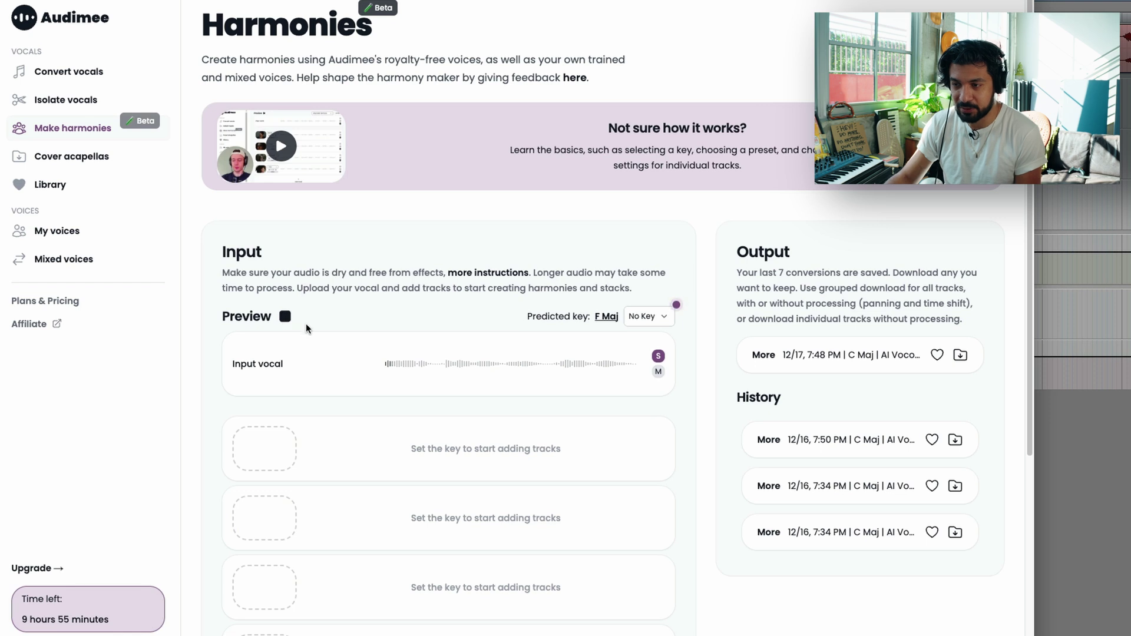
pyautogui.click(286, 317)
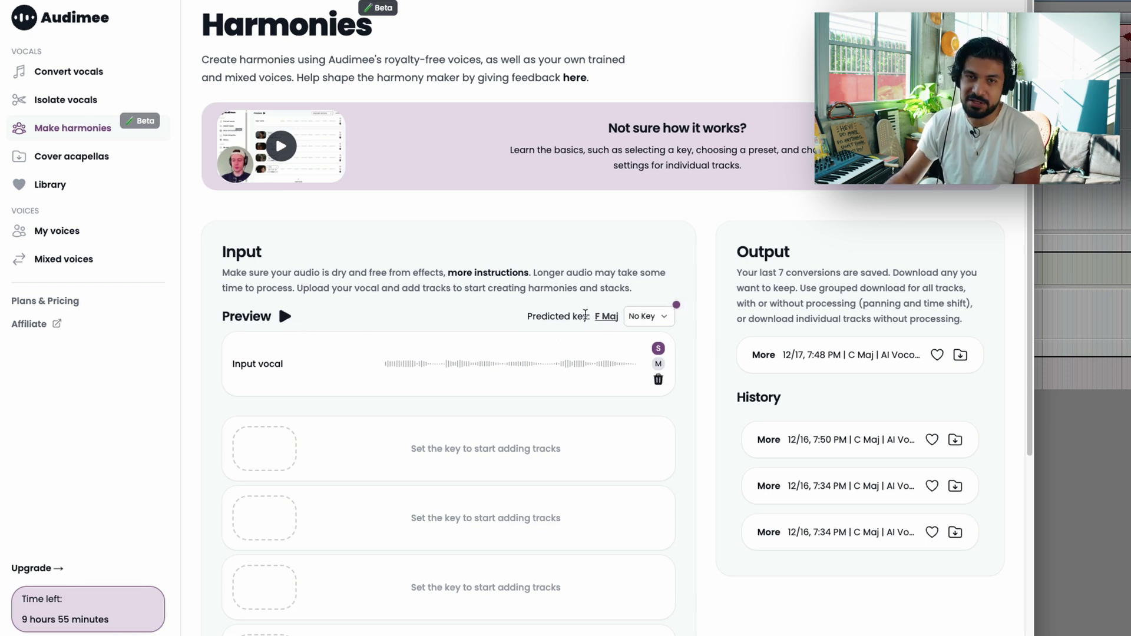
pyautogui.click(661, 320)
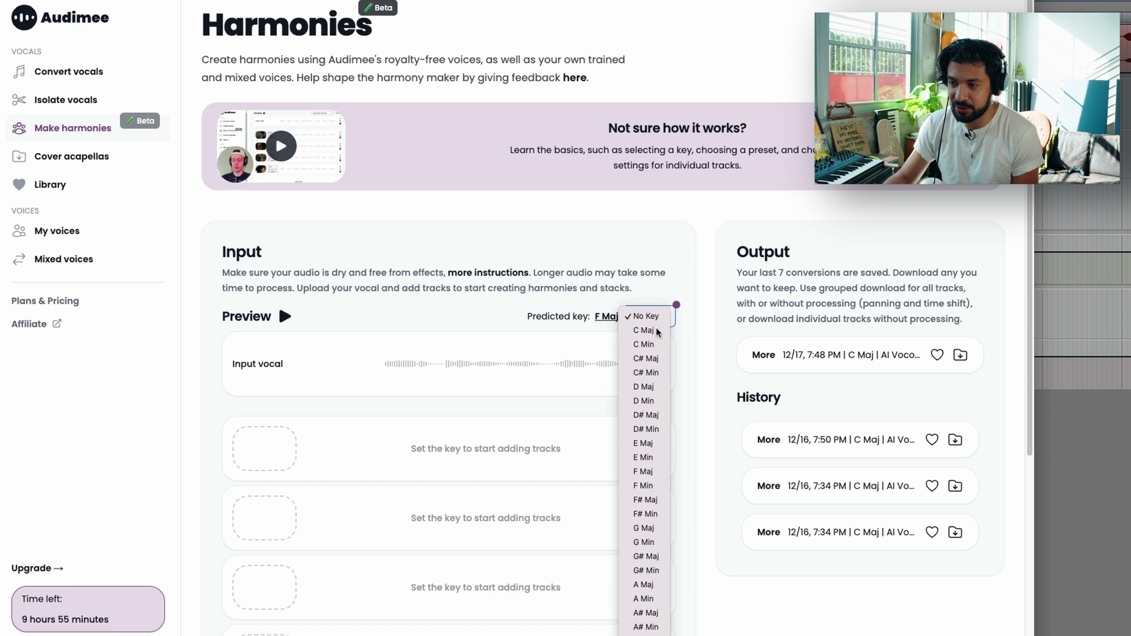
pyautogui.click(676, 325)
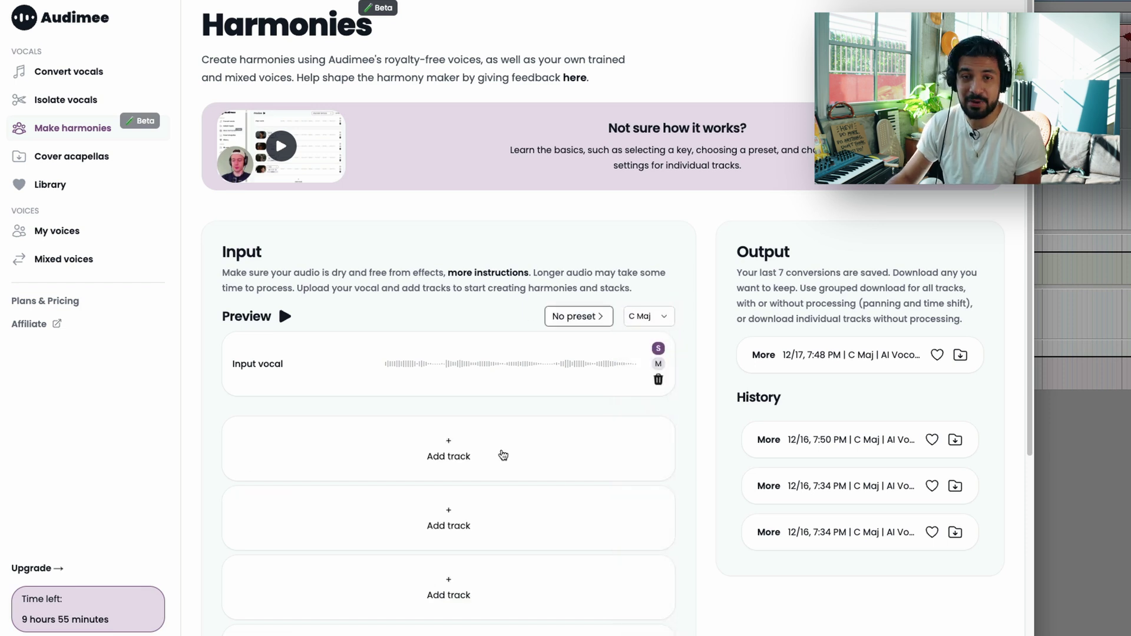
# Step: Add a first Melody harmony track, preview it, and bring up its voice choices
pyautogui.click(503, 454)
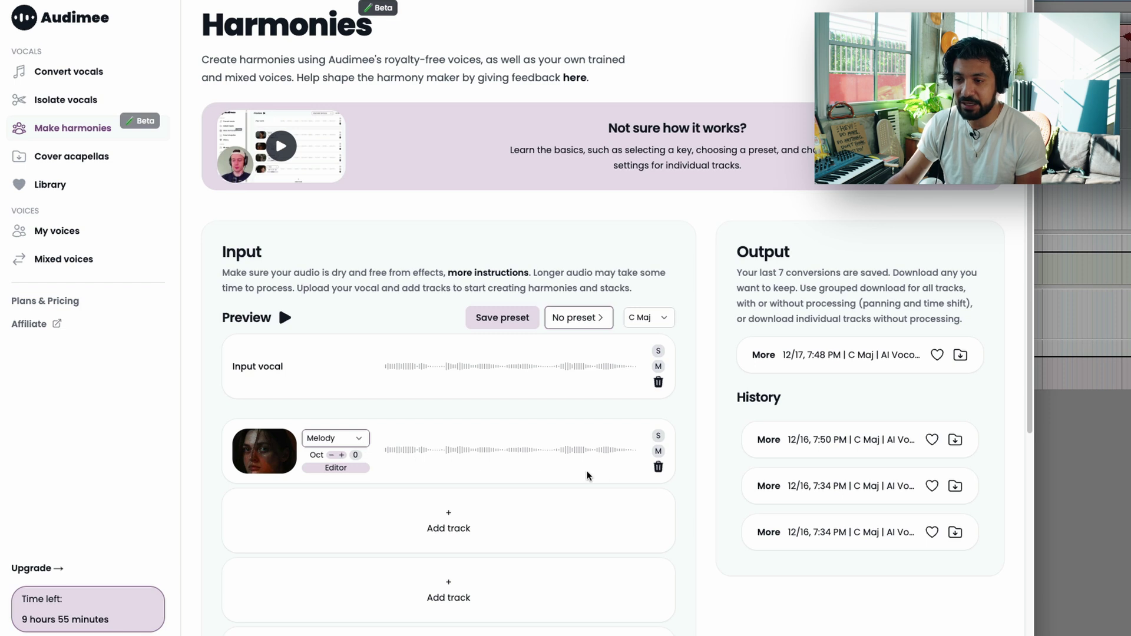
pyautogui.click(286, 320)
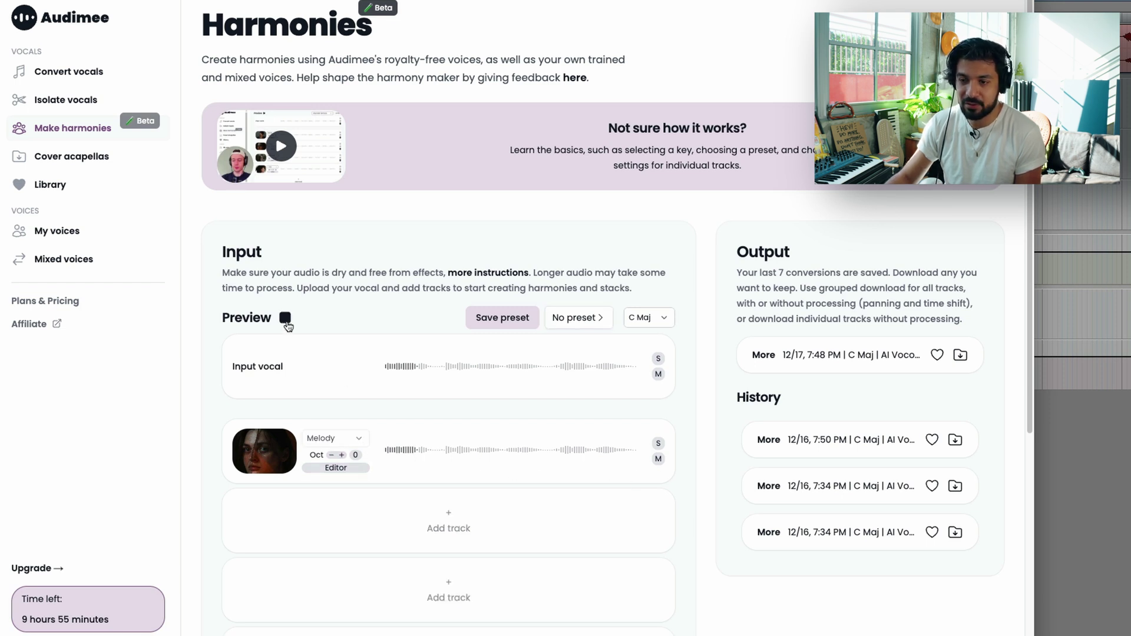
pyautogui.click(285, 318)
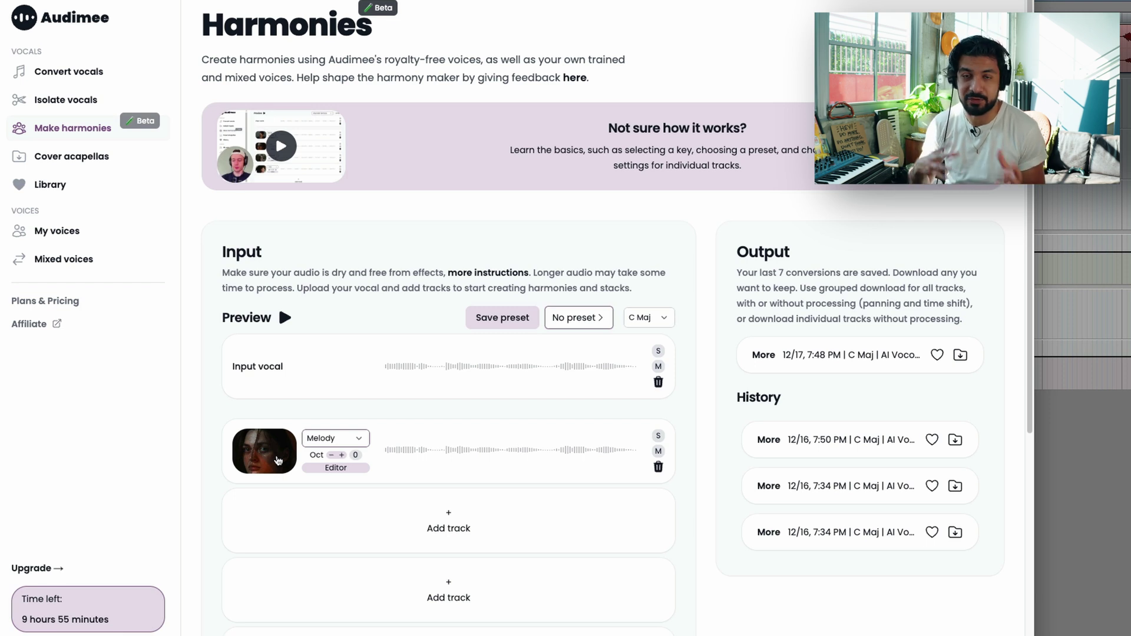
pyautogui.click(277, 460)
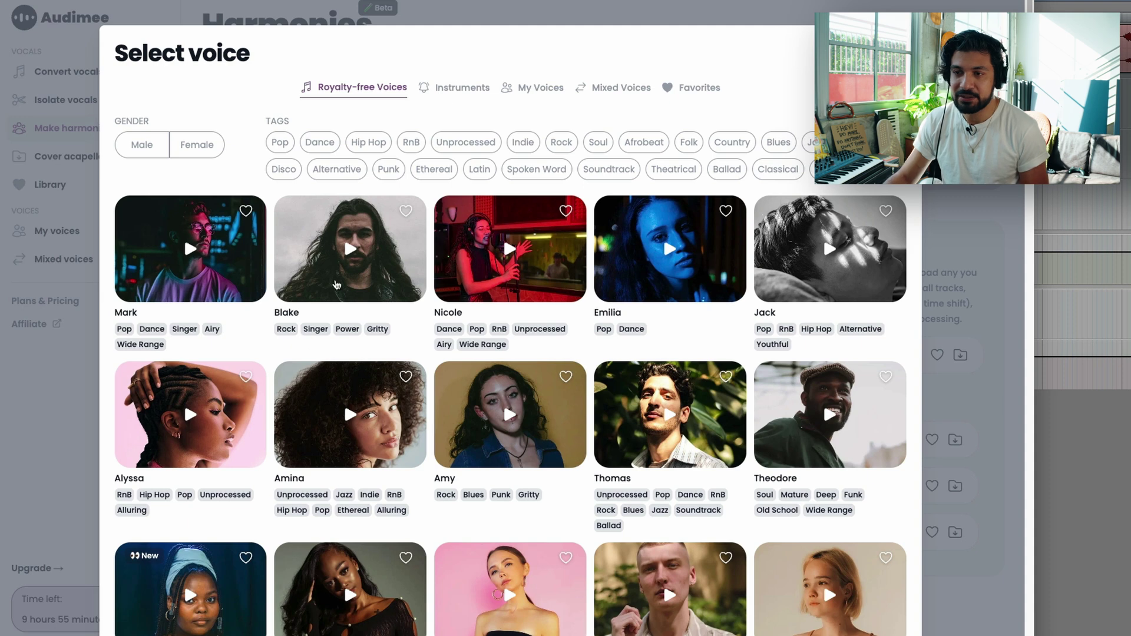
# Step: Browse the voice grid, filter to Male and Indie, and assign a male Indie voice to the Melody track
pyautogui.scroll(-10, 453, 244)
pyautogui.scroll(-5, 453, 244)
pyautogui.scroll(-5, 530, 324)
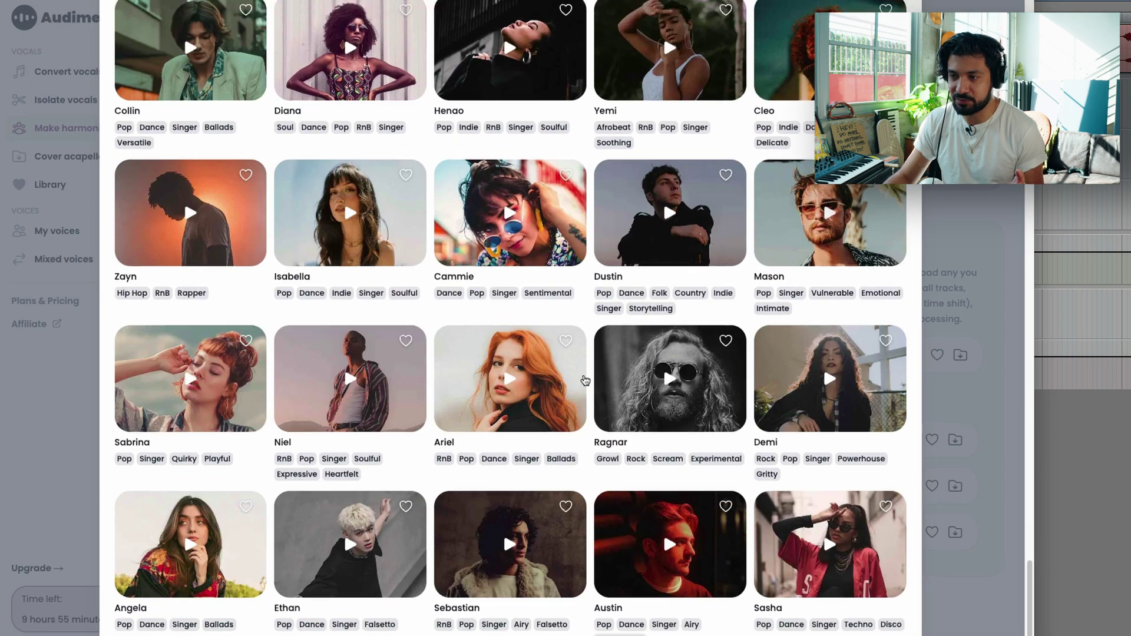
pyautogui.scroll(5, 563, 382)
pyautogui.scroll(15, 562, 382)
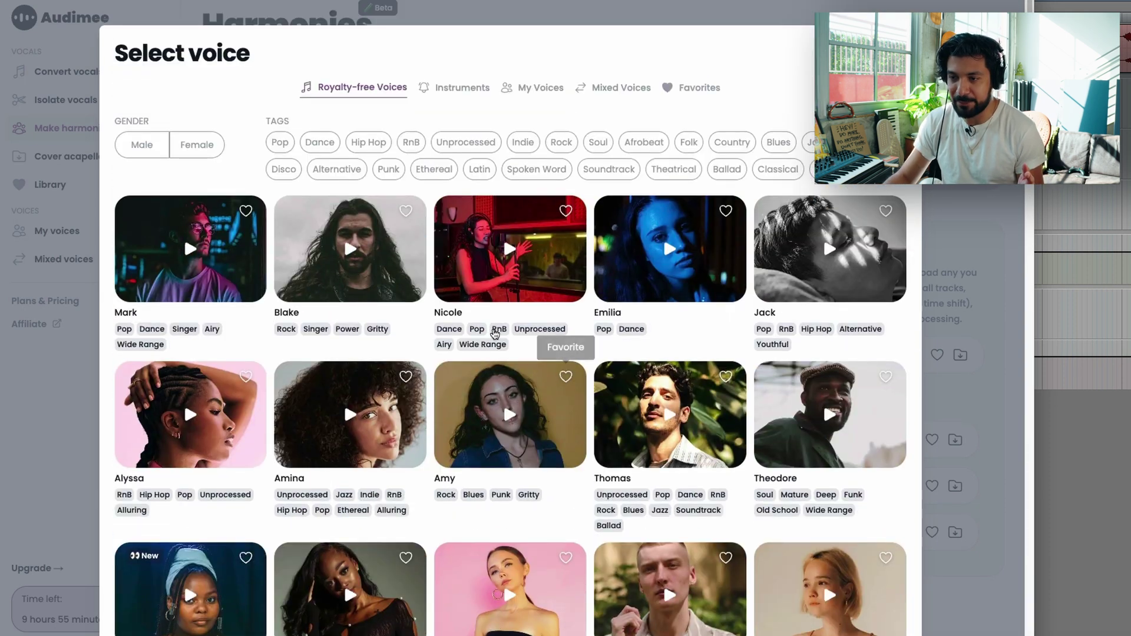
pyautogui.scroll(-10, 488, 311)
pyautogui.scroll(-15, 487, 308)
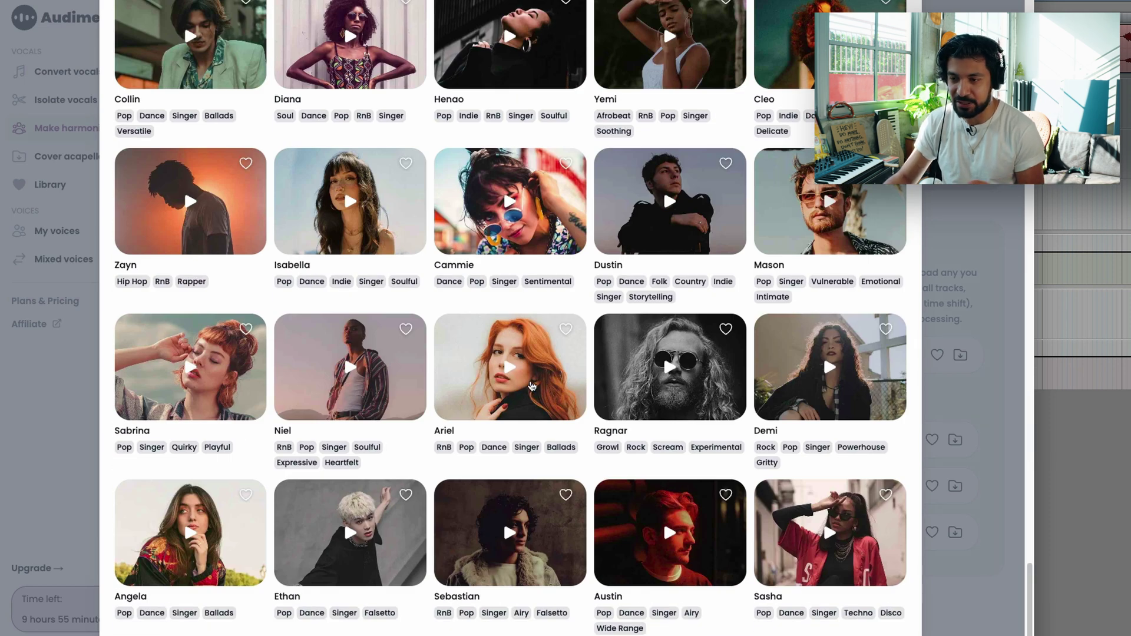
pyautogui.scroll(10, 532, 389)
pyautogui.scroll(8, 532, 386)
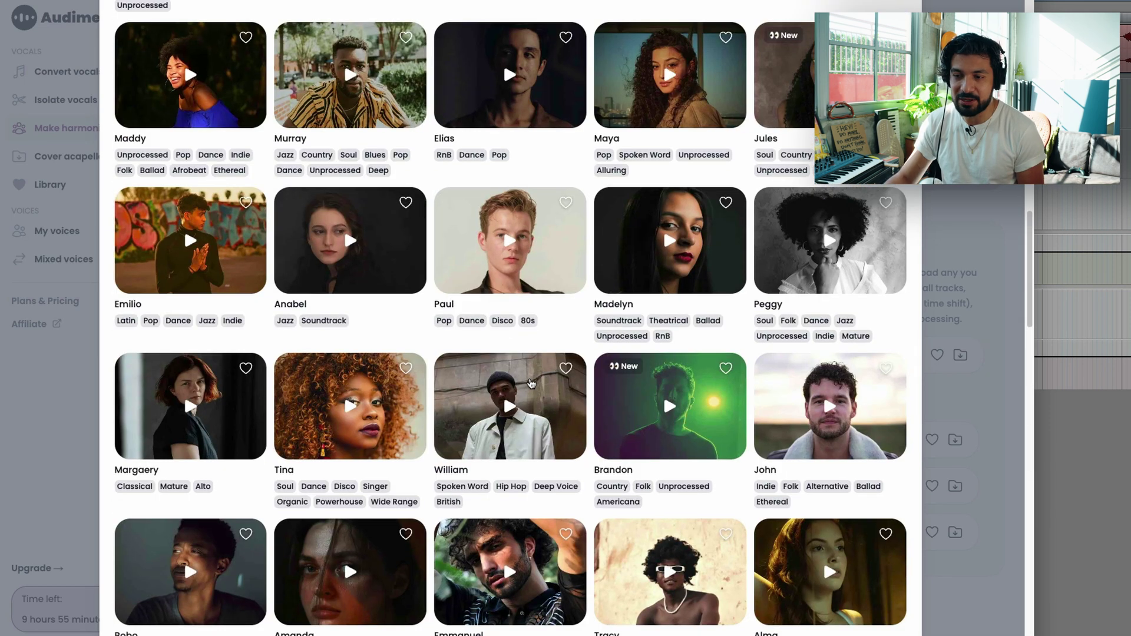
pyautogui.scroll(10, 529, 381)
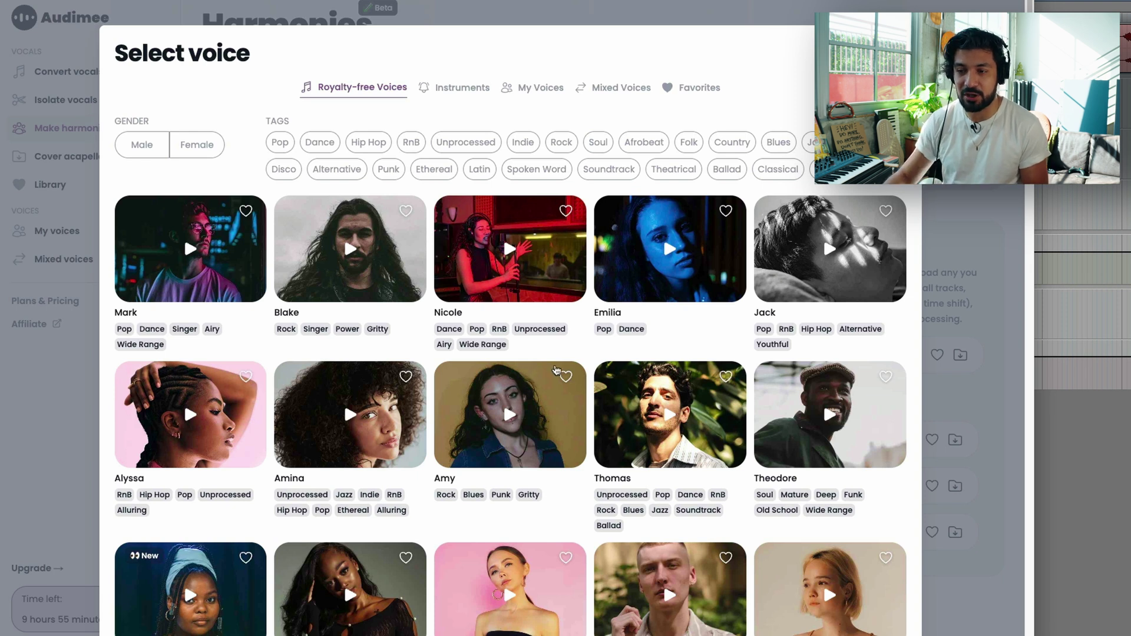
pyautogui.scroll(-10, 528, 379)
pyautogui.scroll(-6, 513, 333)
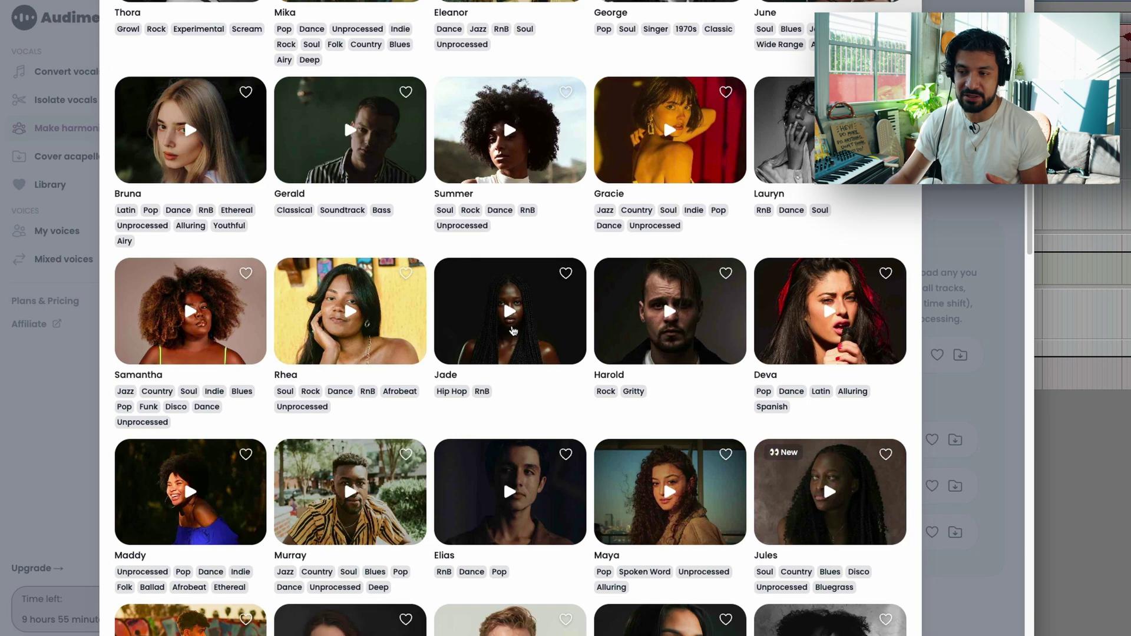
pyautogui.scroll(-20, 515, 313)
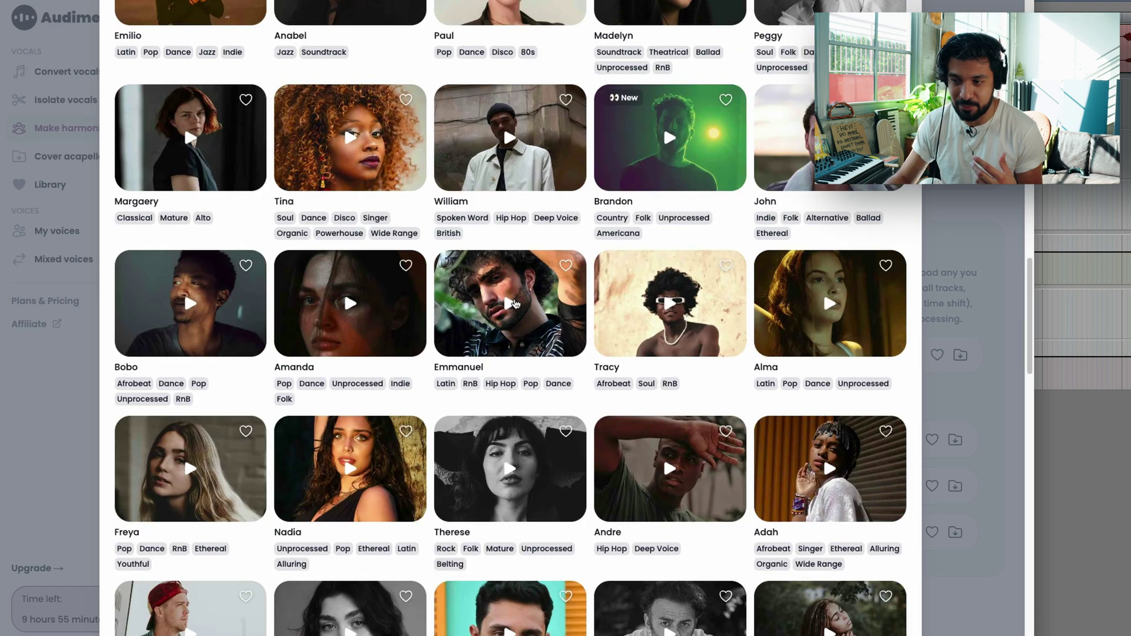
pyautogui.scroll(20, 530, 318)
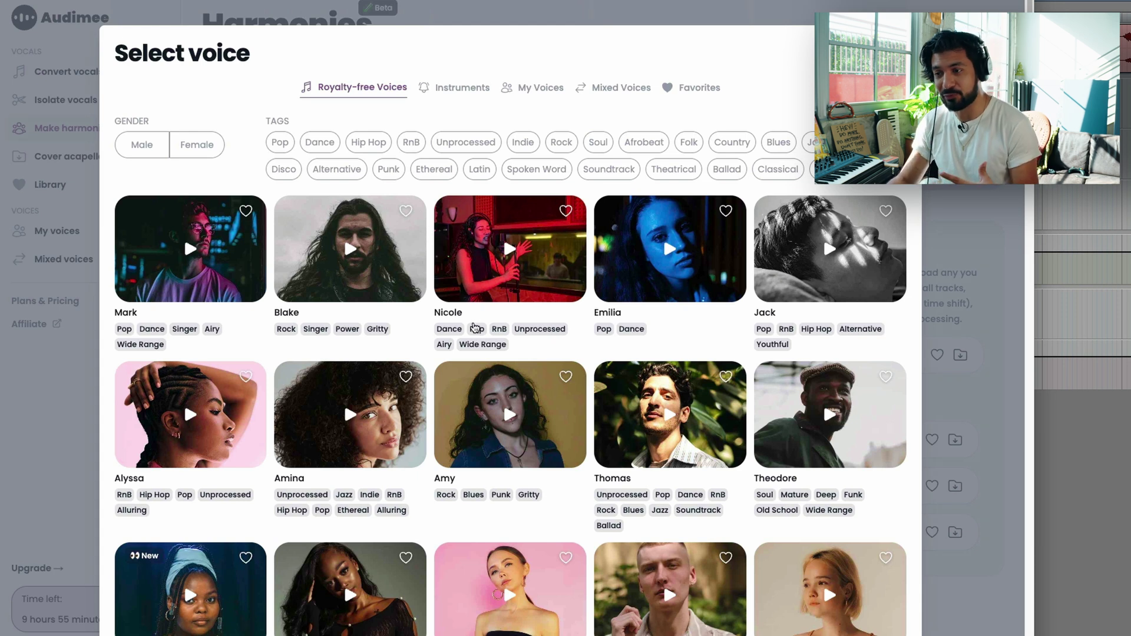
pyautogui.scroll(-1, 474, 328)
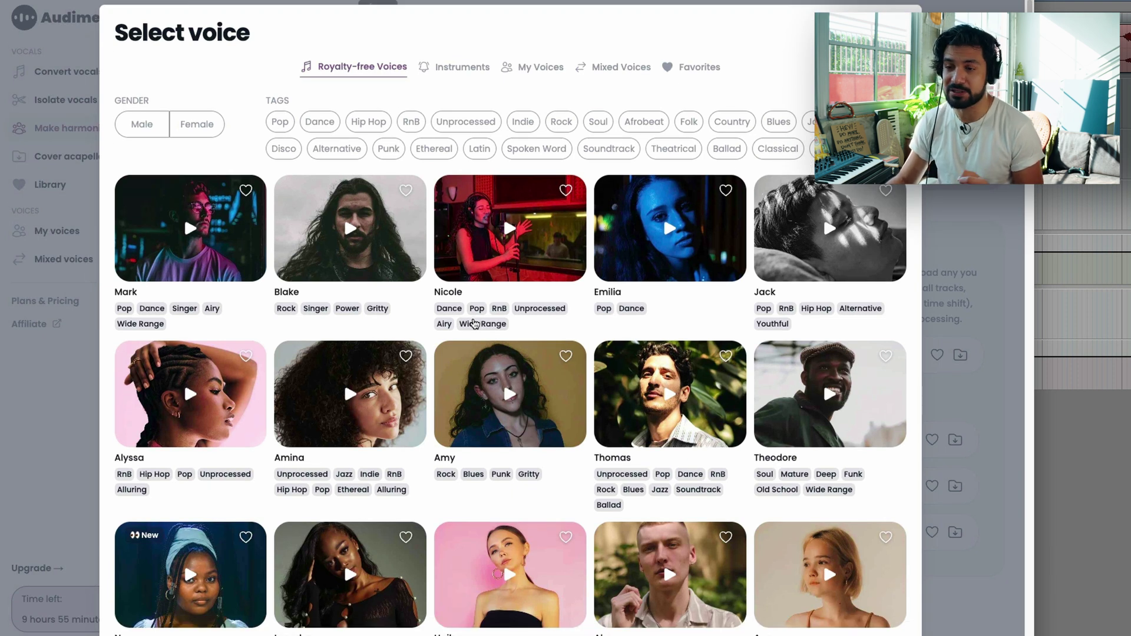
pyautogui.click(142, 125)
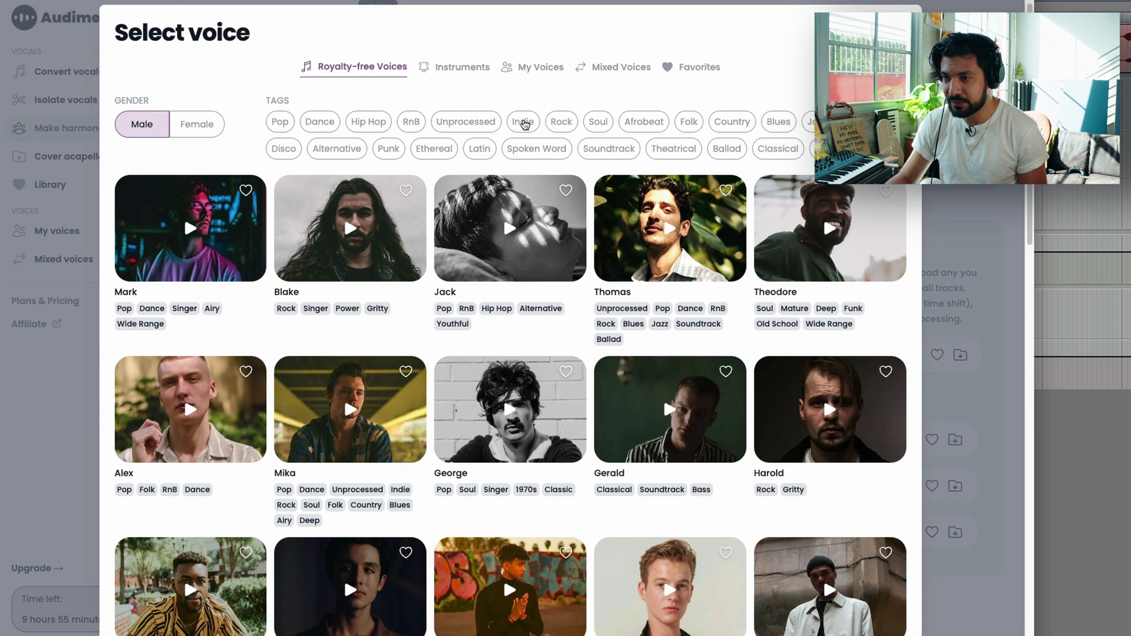
pyautogui.click(524, 124)
pyautogui.click(289, 283)
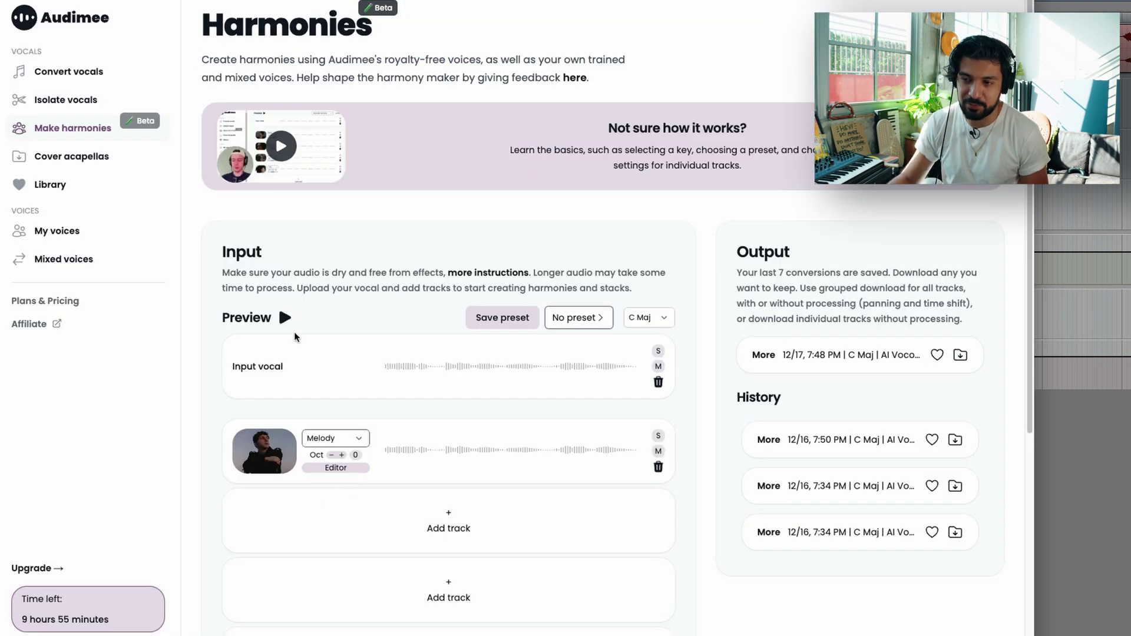
# Step: Preview the new voice, set the first harmony track to + Third, and audition the result
pyautogui.click(285, 318)
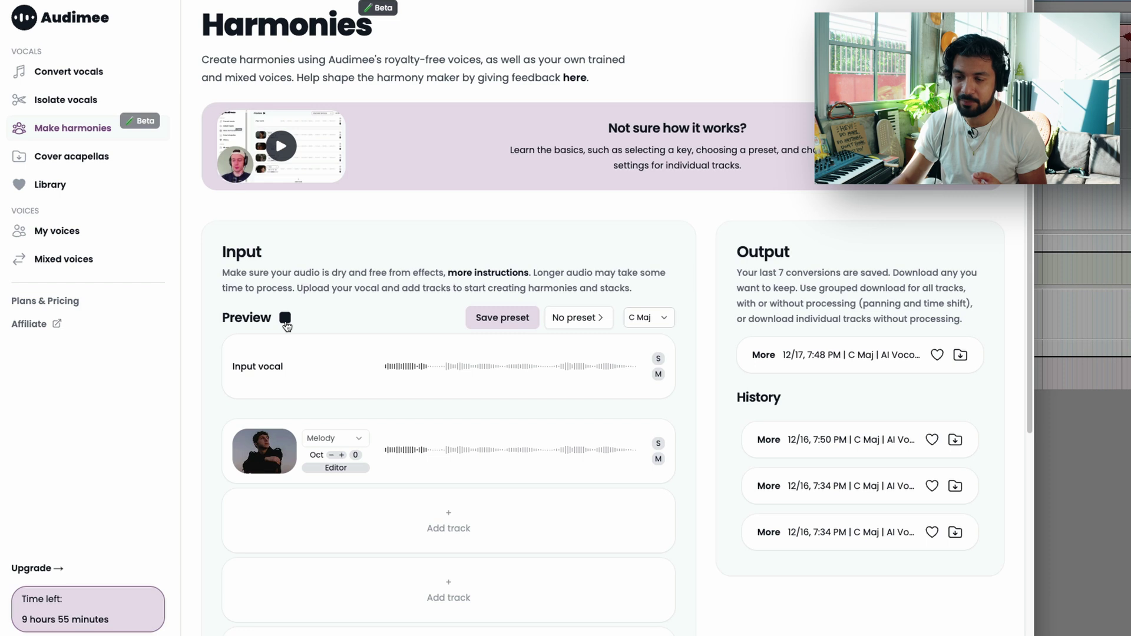
pyautogui.click(285, 320)
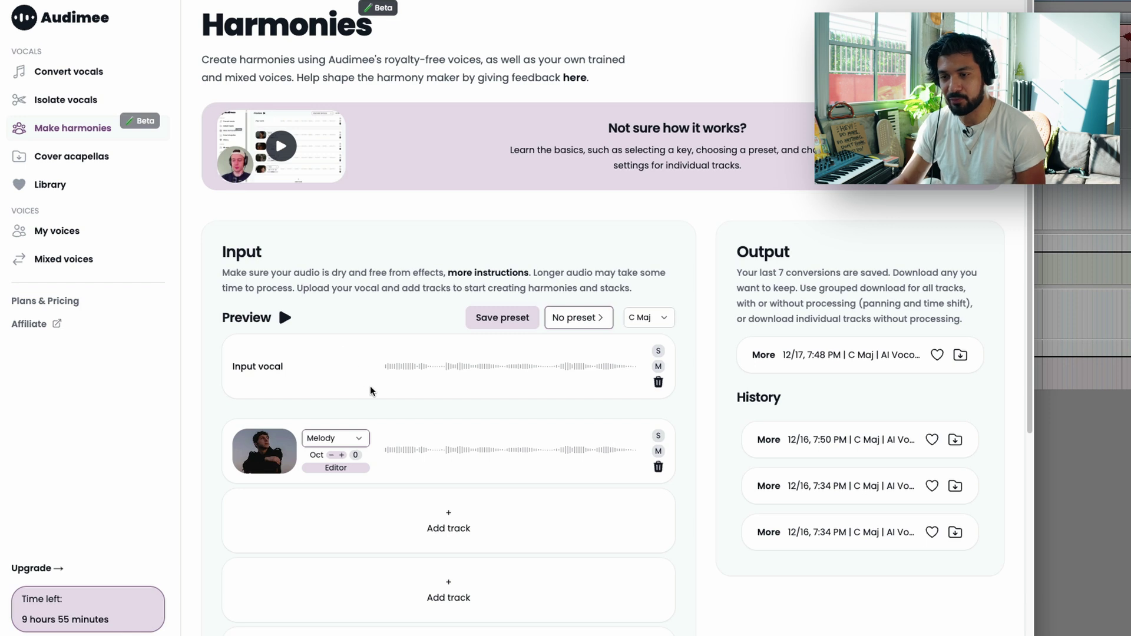
pyautogui.click(364, 439)
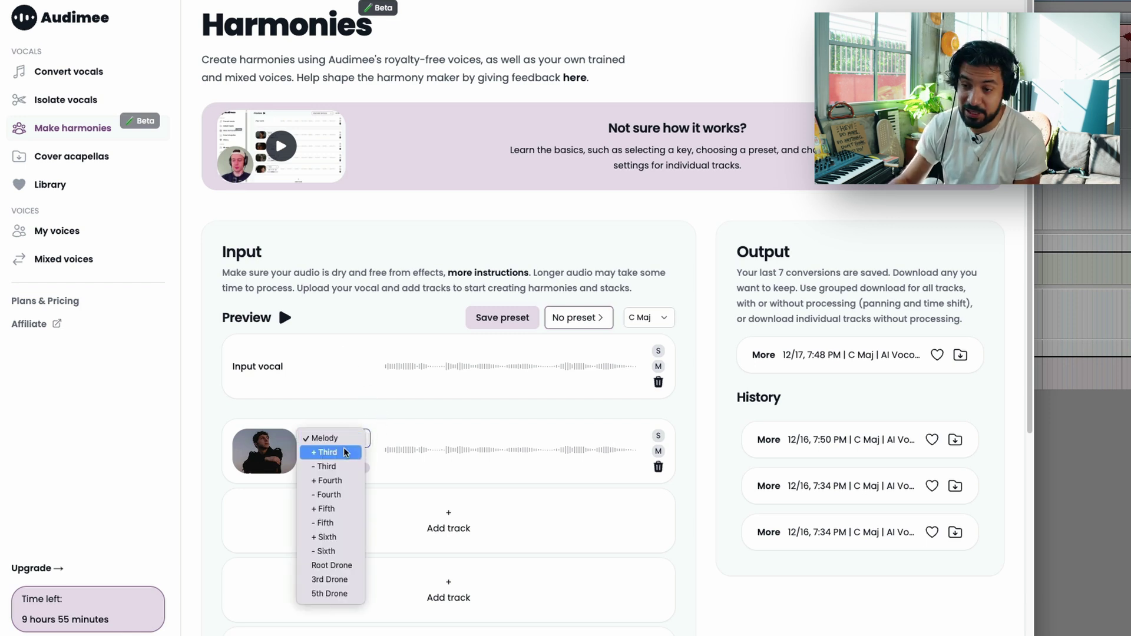
pyautogui.click(324, 451)
pyautogui.click(286, 319)
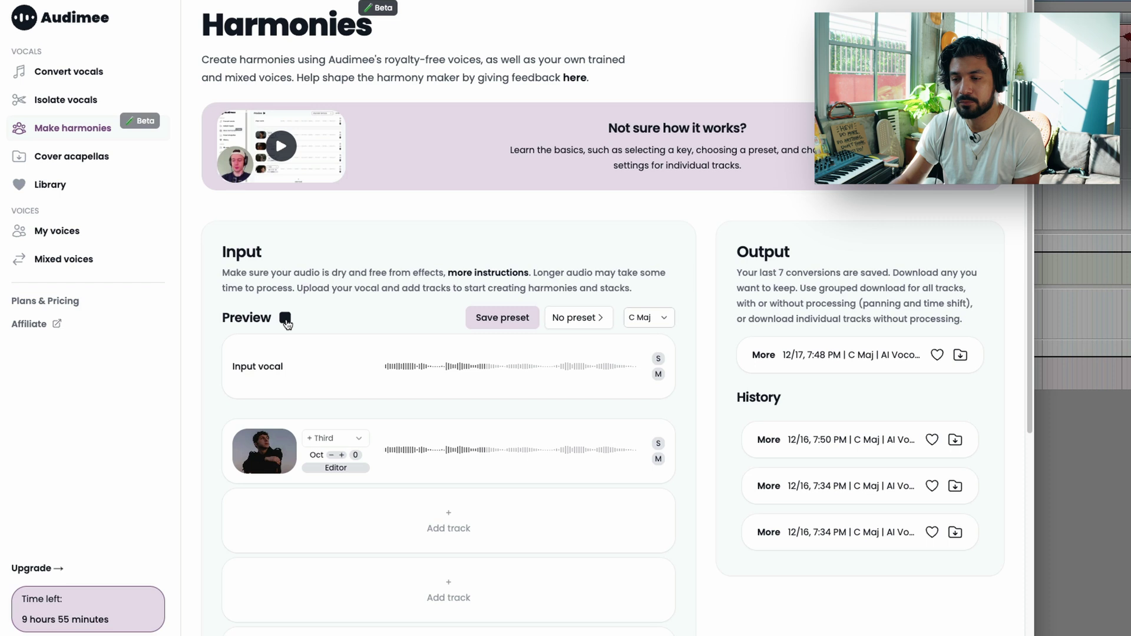
pyautogui.click(286, 318)
# Step: Add a second harmony track set to + Fifth, preview the stack, and add a third track
pyautogui.click(445, 527)
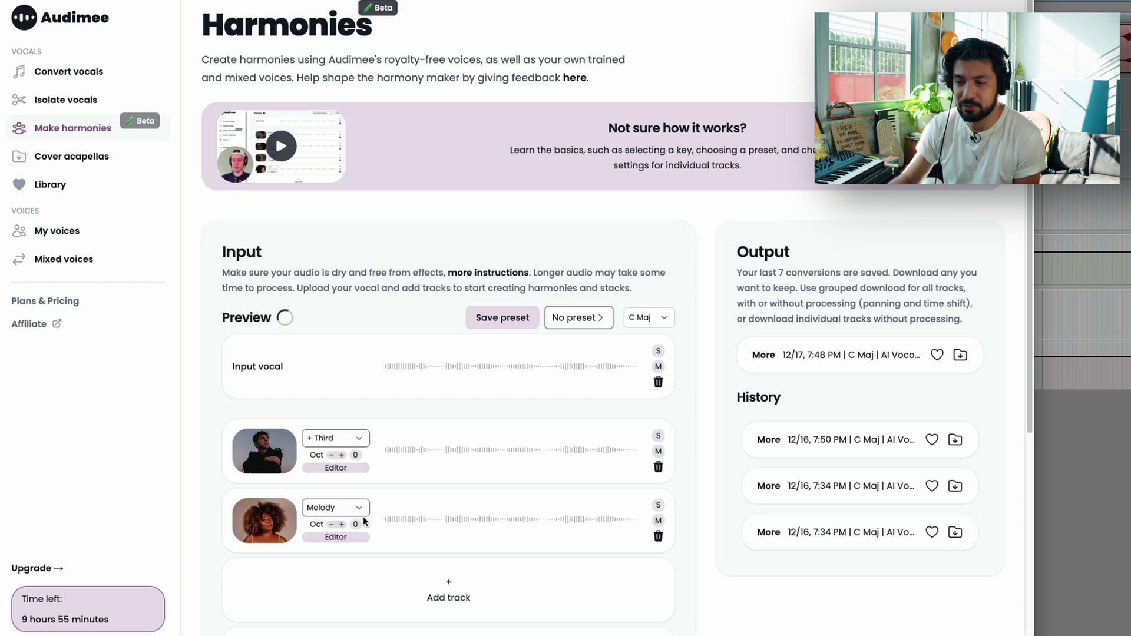
pyautogui.click(336, 508)
pyautogui.scroll(-1, 351, 514)
pyautogui.click(346, 543)
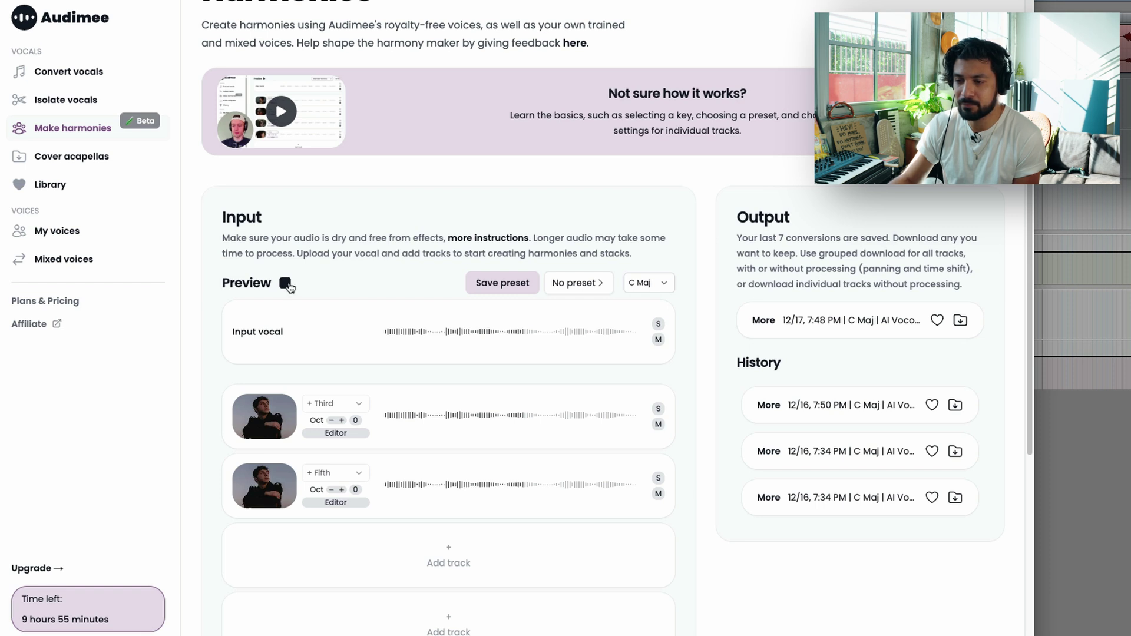
pyautogui.click(285, 284)
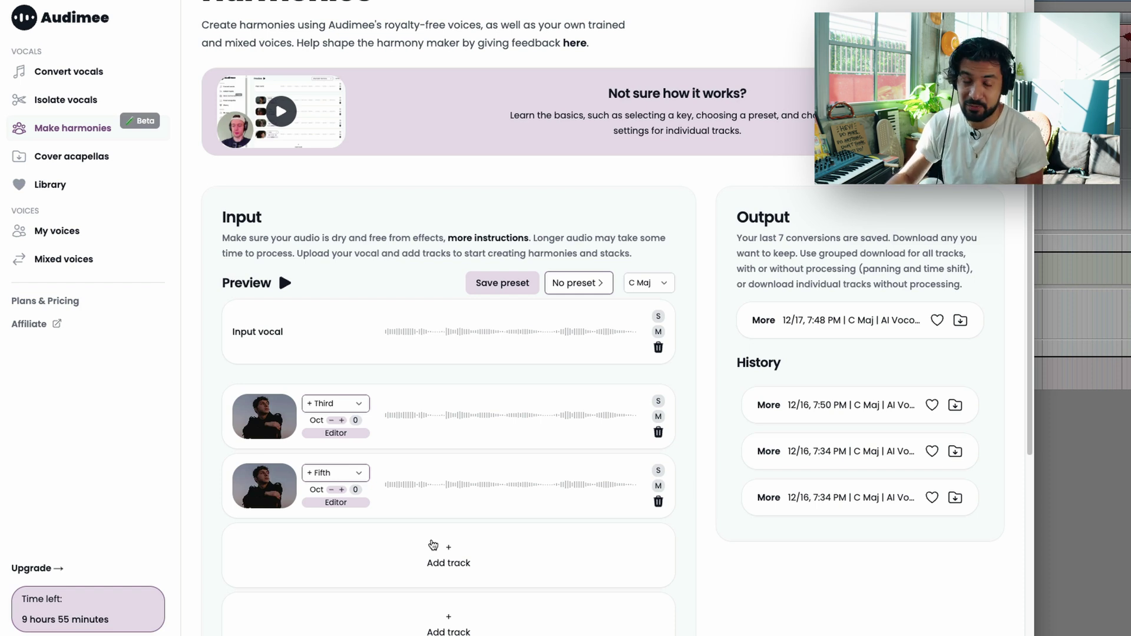
pyautogui.click(433, 544)
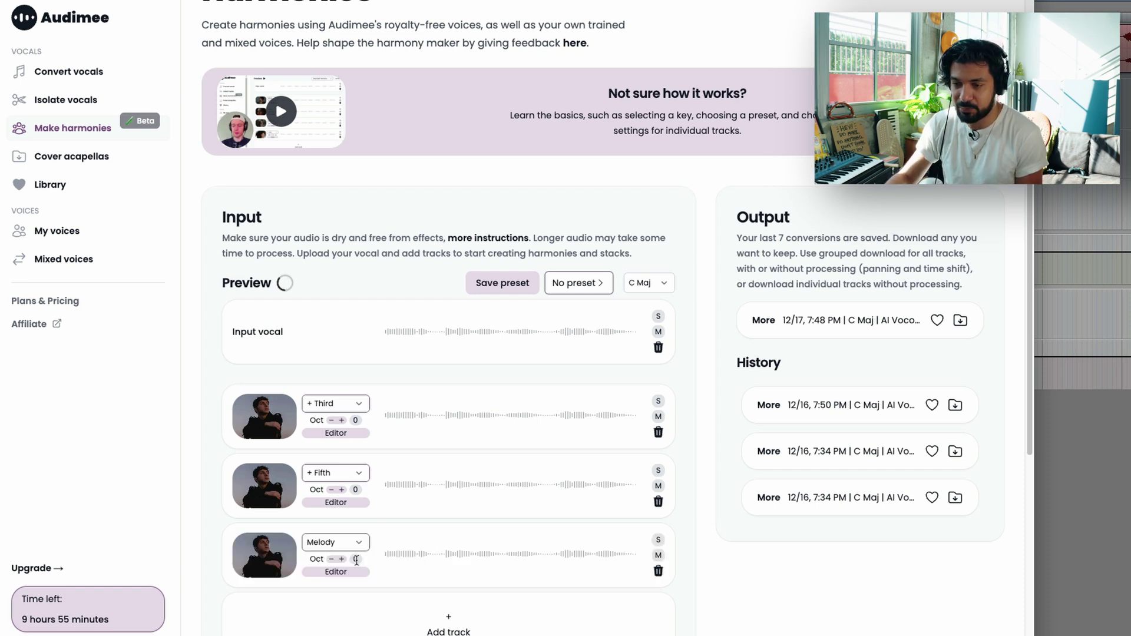
# Step: Turn the third track into a 5th Drone an octave down and preview it
pyautogui.click(345, 542)
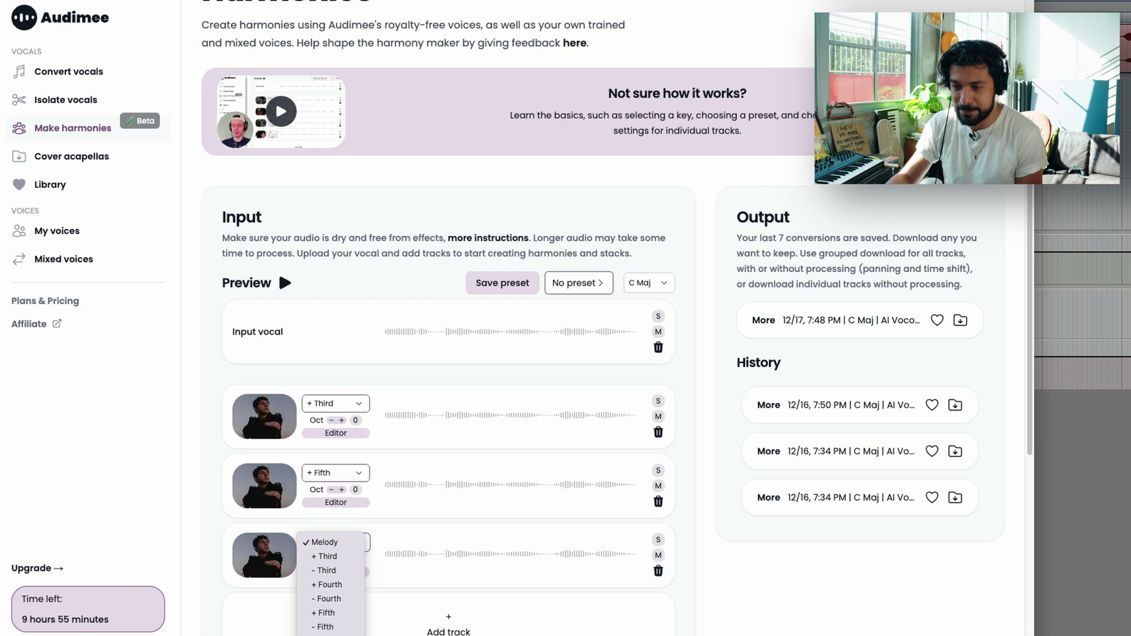
pyautogui.scroll(-2, 330, 589)
pyautogui.click(330, 566)
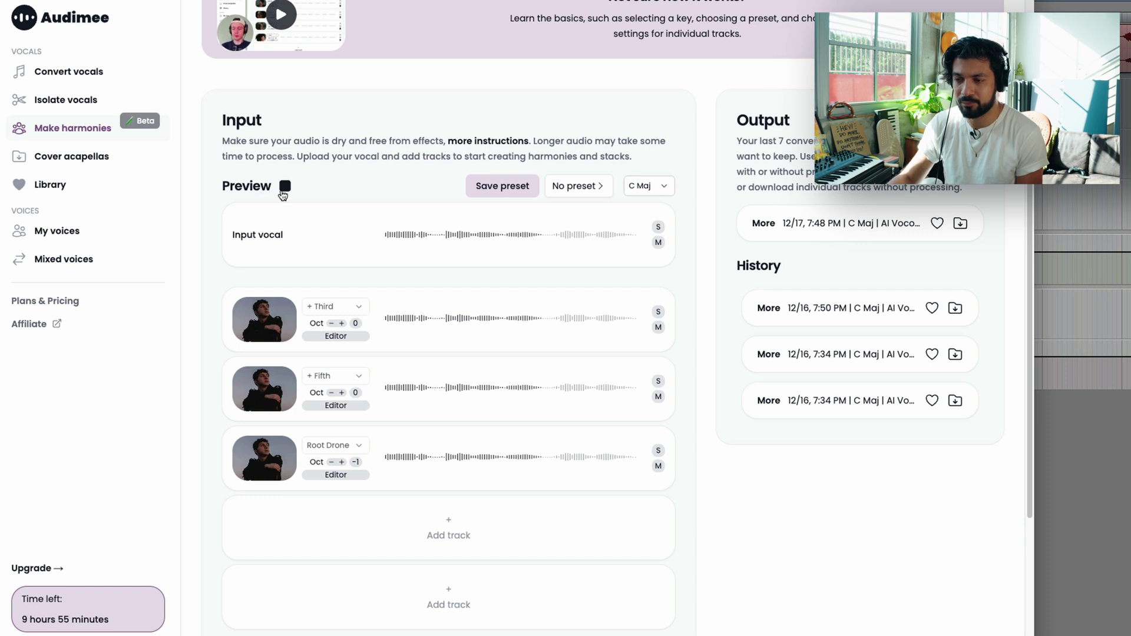
pyautogui.click(283, 189)
# Step: Add a - Sixth track with the same male voice, preview the stack, and add a Root Drone track
pyautogui.click(456, 529)
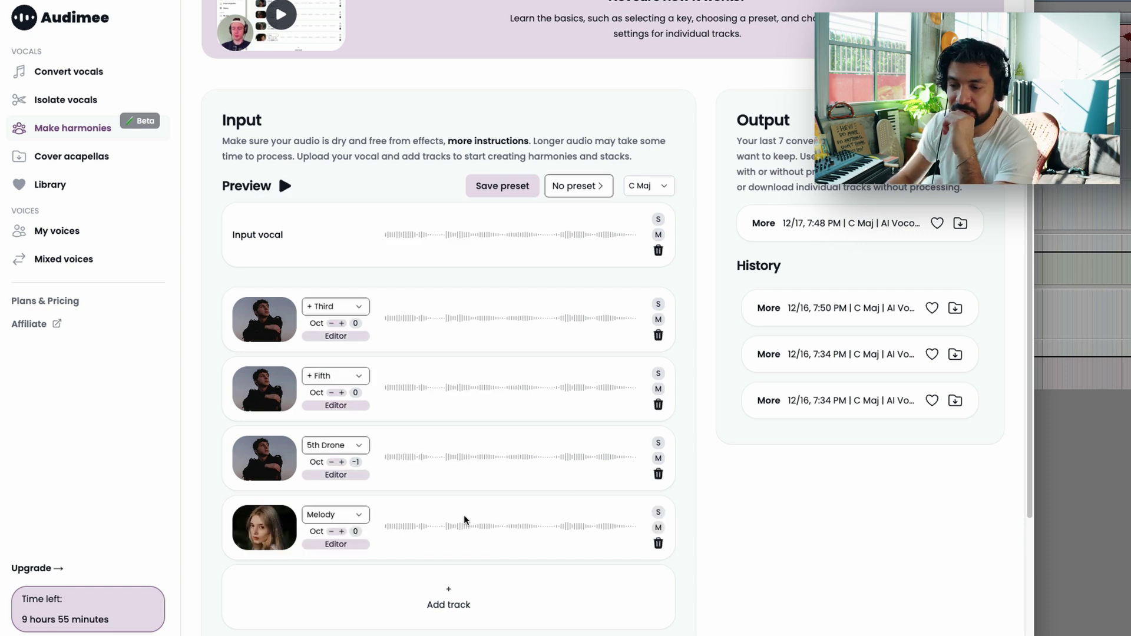
pyautogui.click(267, 517)
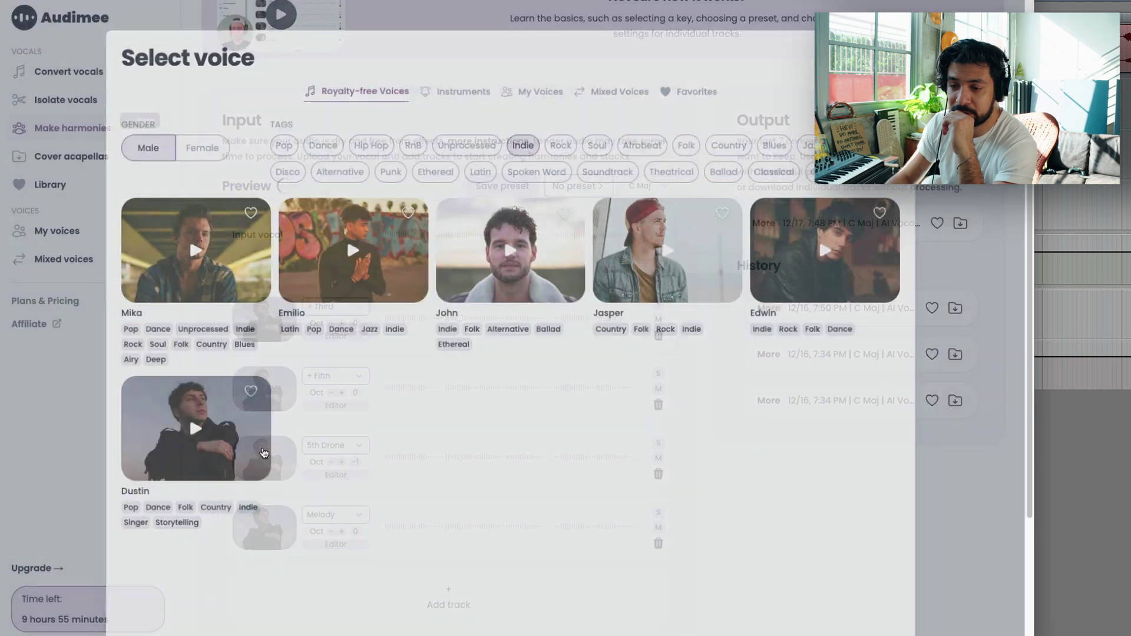
pyautogui.click(354, 515)
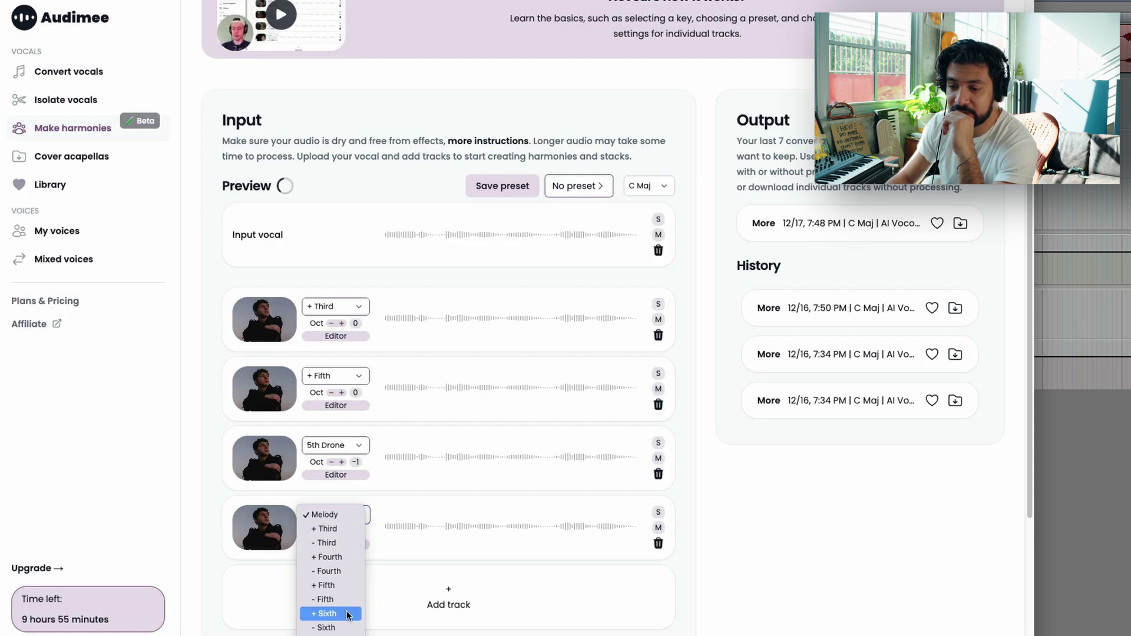
pyautogui.click(326, 627)
pyautogui.click(285, 186)
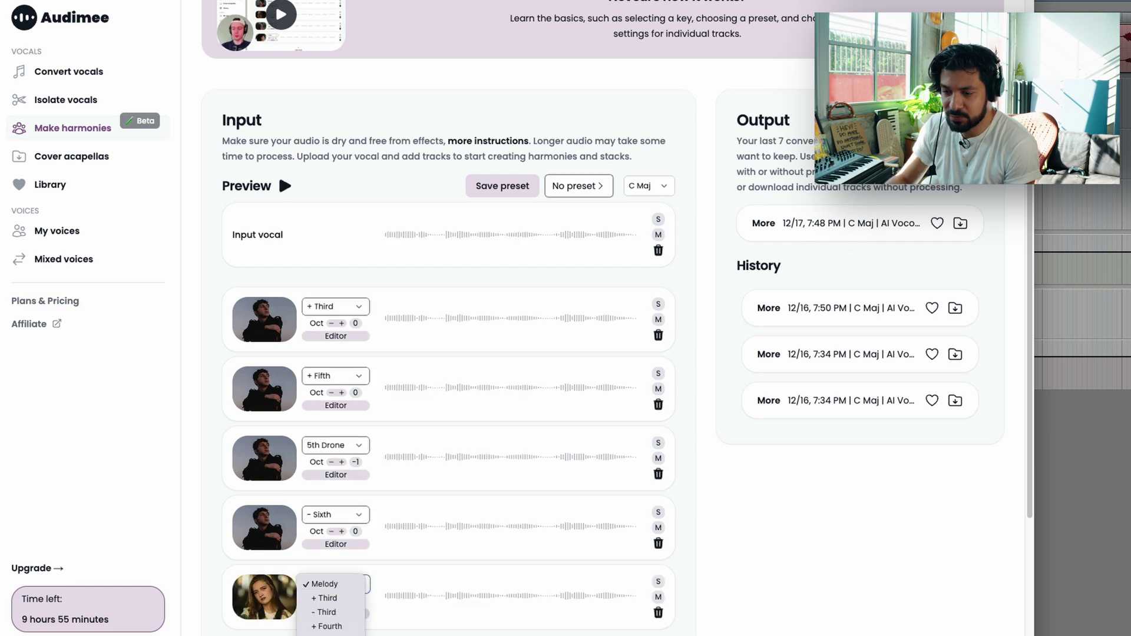
pyautogui.press('Return')
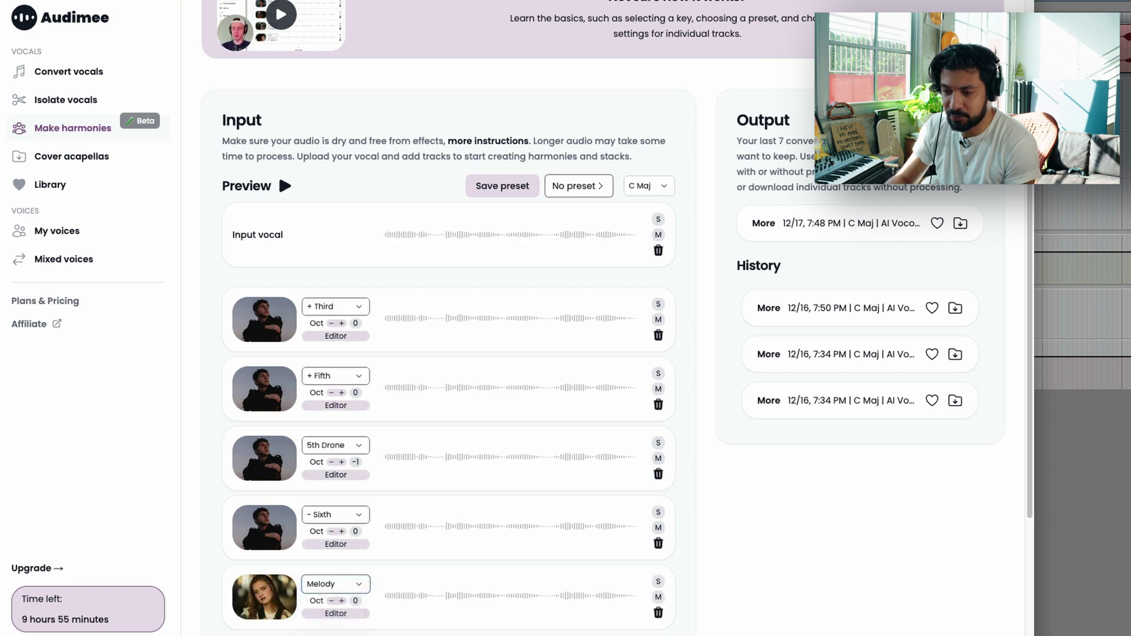
pyautogui.click(294, 612)
# Step: Give the Root Drone track Tom's Soul voice at Oct -2, preview it, and open its pitch editor
pyautogui.click(527, 142)
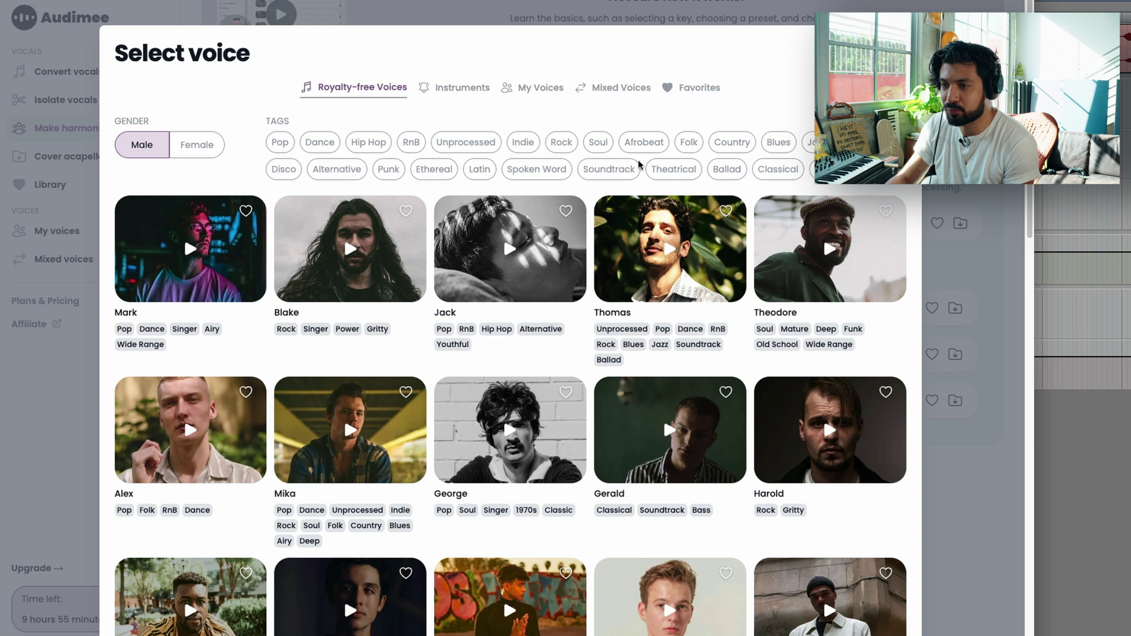
pyautogui.click(607, 145)
pyautogui.click(363, 435)
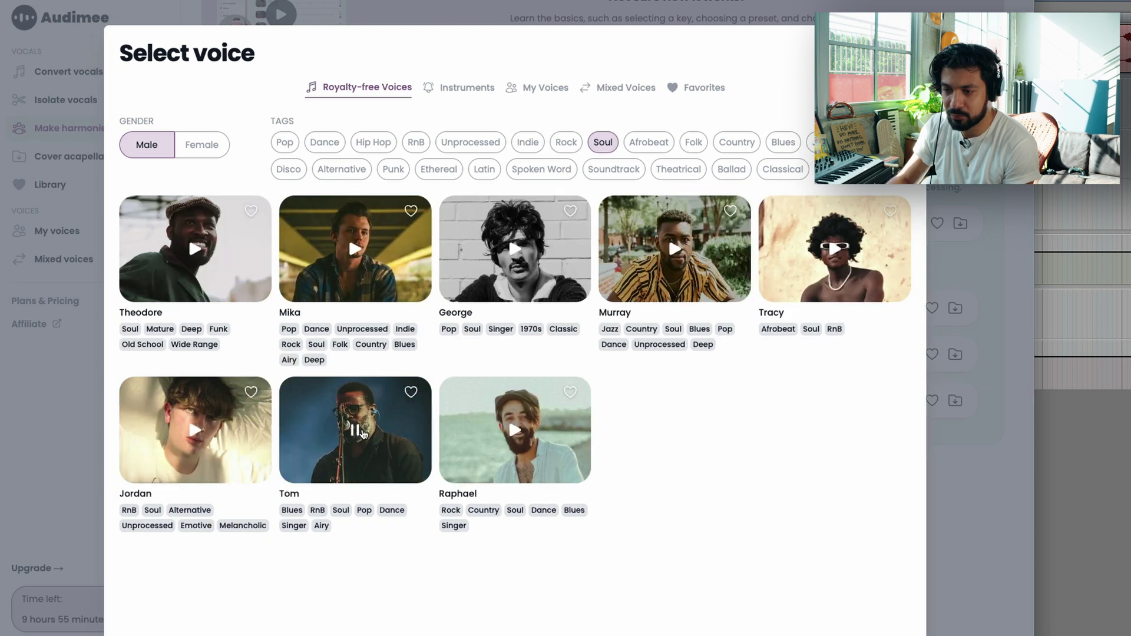
pyautogui.click(407, 467)
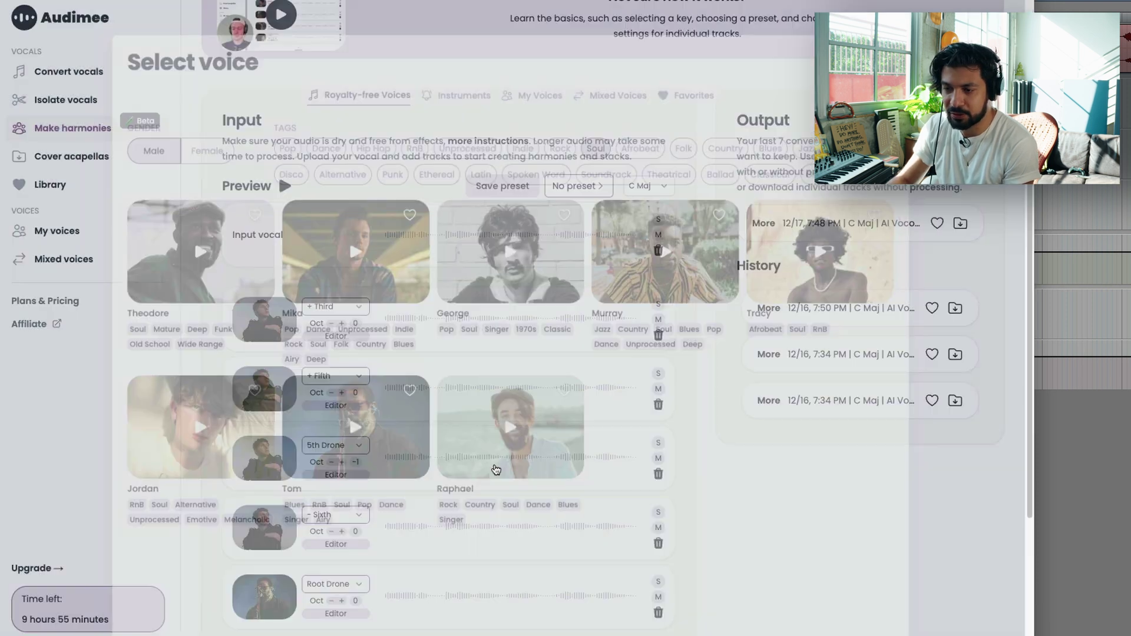
pyautogui.scroll(-1, 496, 472)
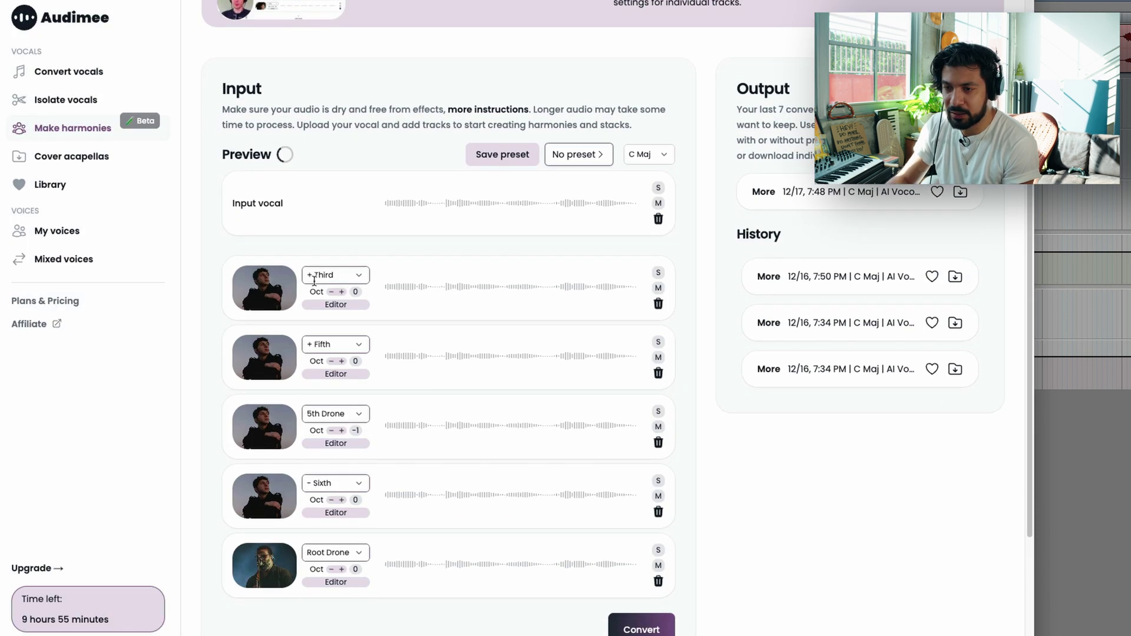
pyautogui.click(331, 571)
pyautogui.click(331, 570)
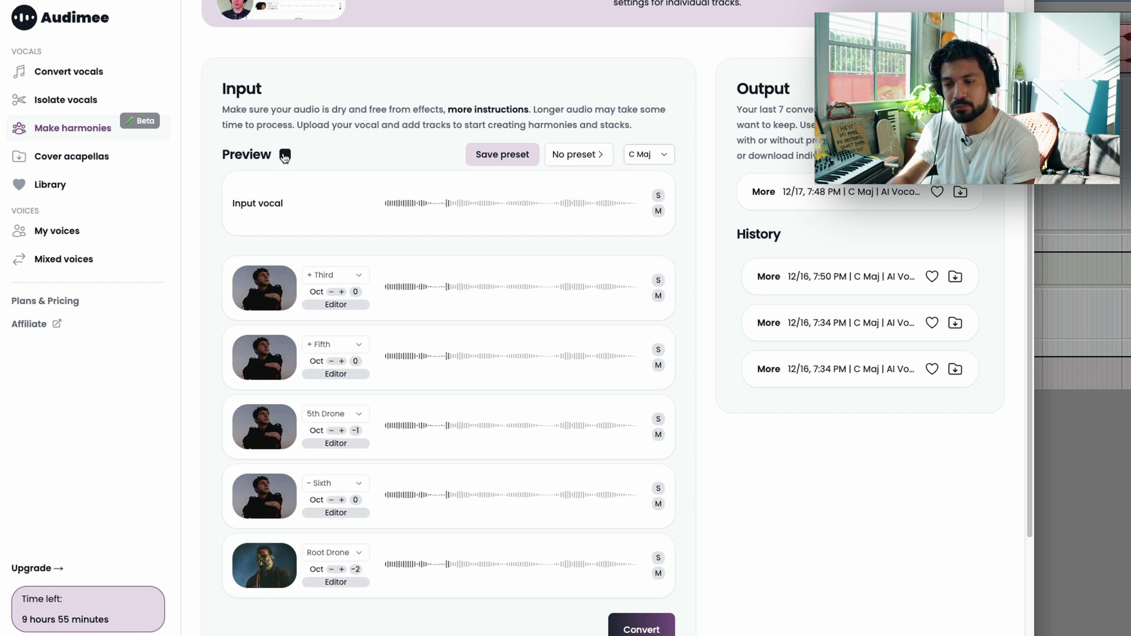
pyautogui.click(285, 156)
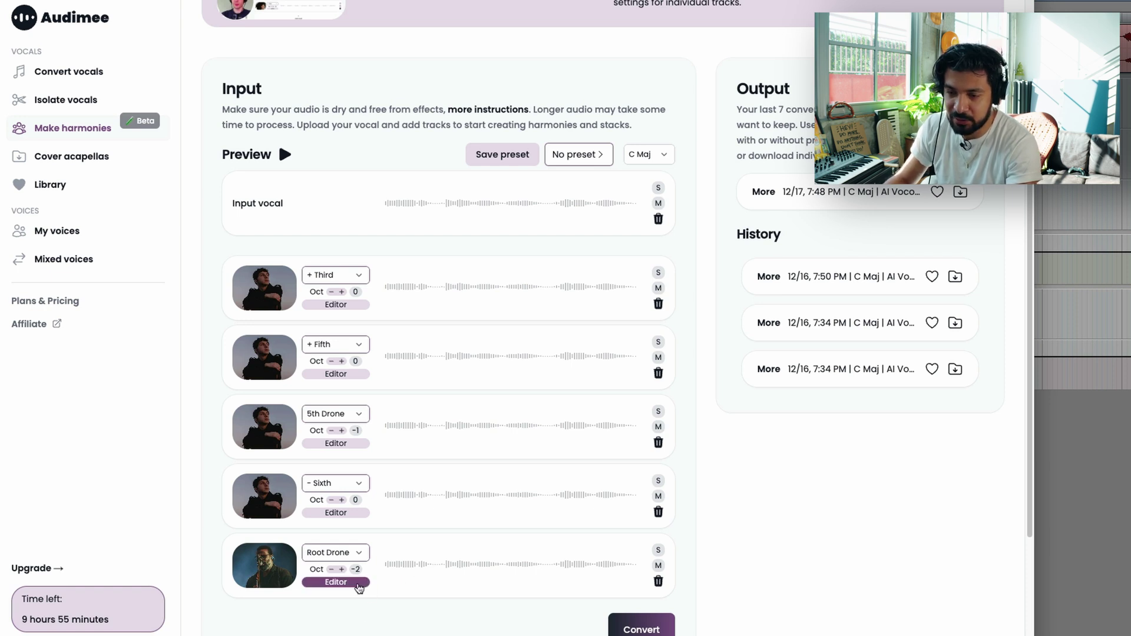
pyautogui.click(347, 582)
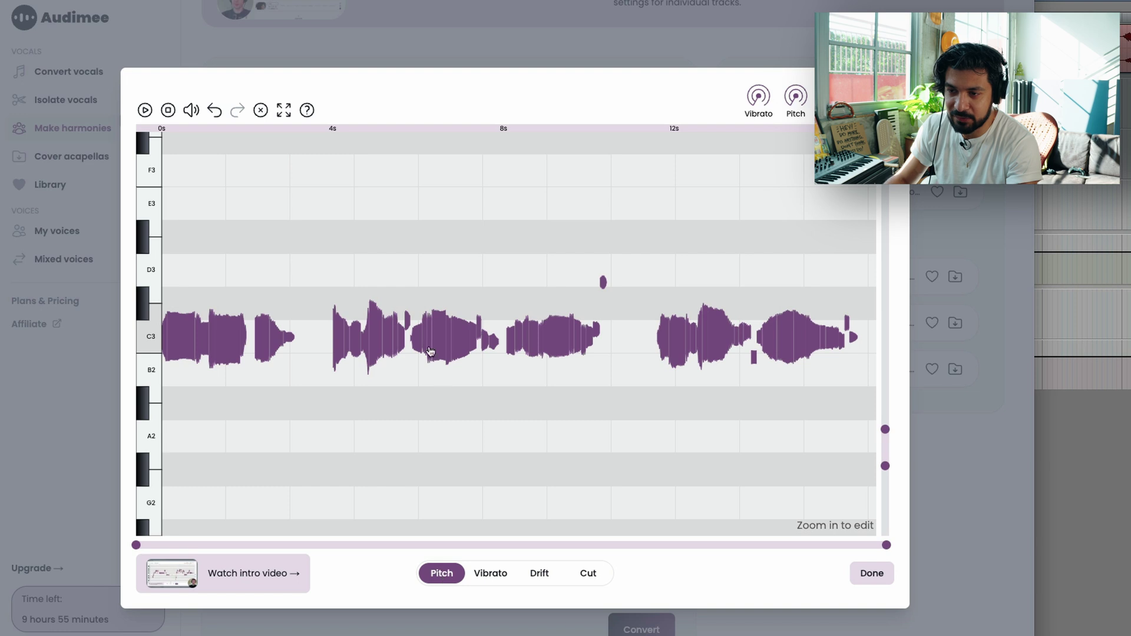
# Step: Widen the visible pitch range, test-drag the first phrase back at C3, and expand the editor to full screen
pyautogui.moveTo(885, 428)
pyautogui.mouseDown()
pyautogui.moveTo(894, 331)
pyautogui.moveTo(895, 426)
pyautogui.mouseUp()
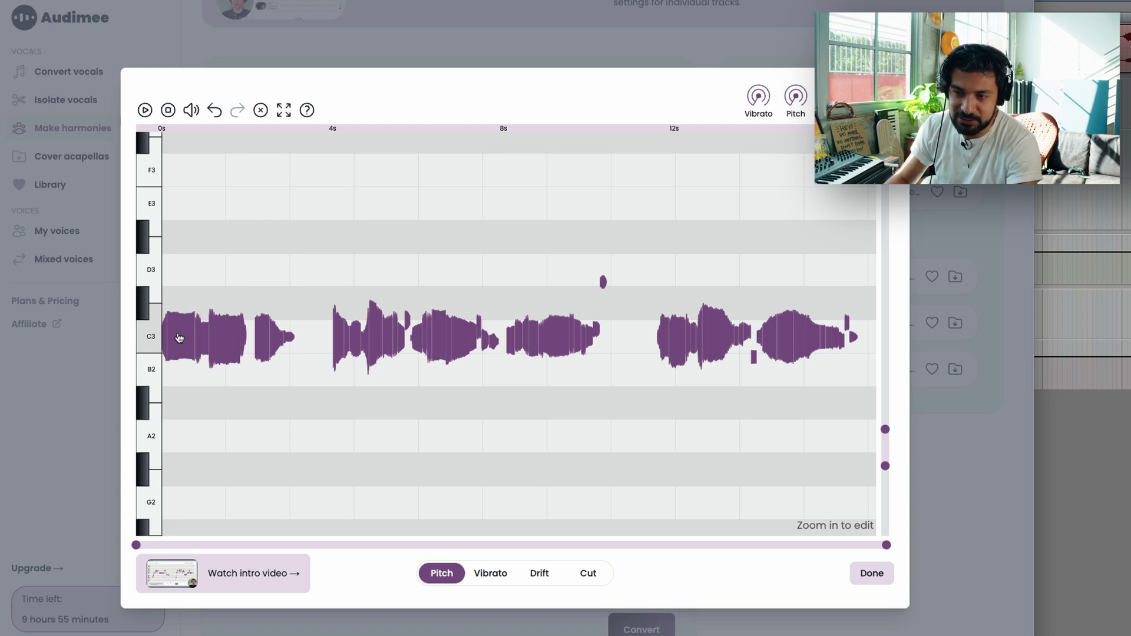
pyautogui.moveTo(179, 337)
pyautogui.mouseDown()
pyautogui.moveTo(193, 175)
pyautogui.moveTo(184, 334)
pyautogui.mouseUp()
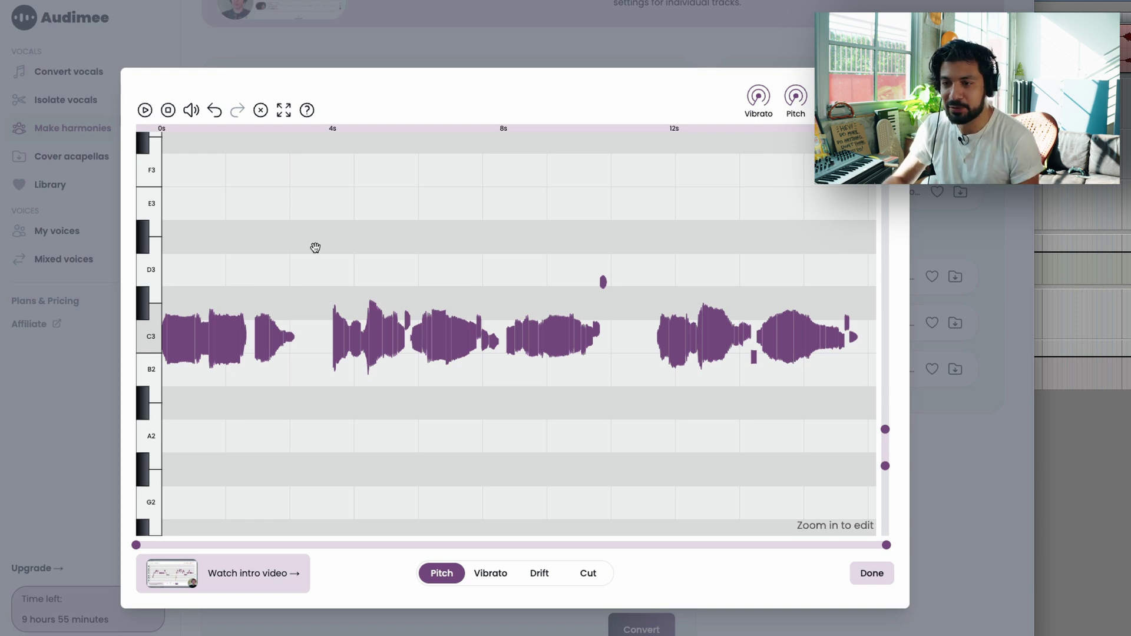
pyautogui.click(283, 110)
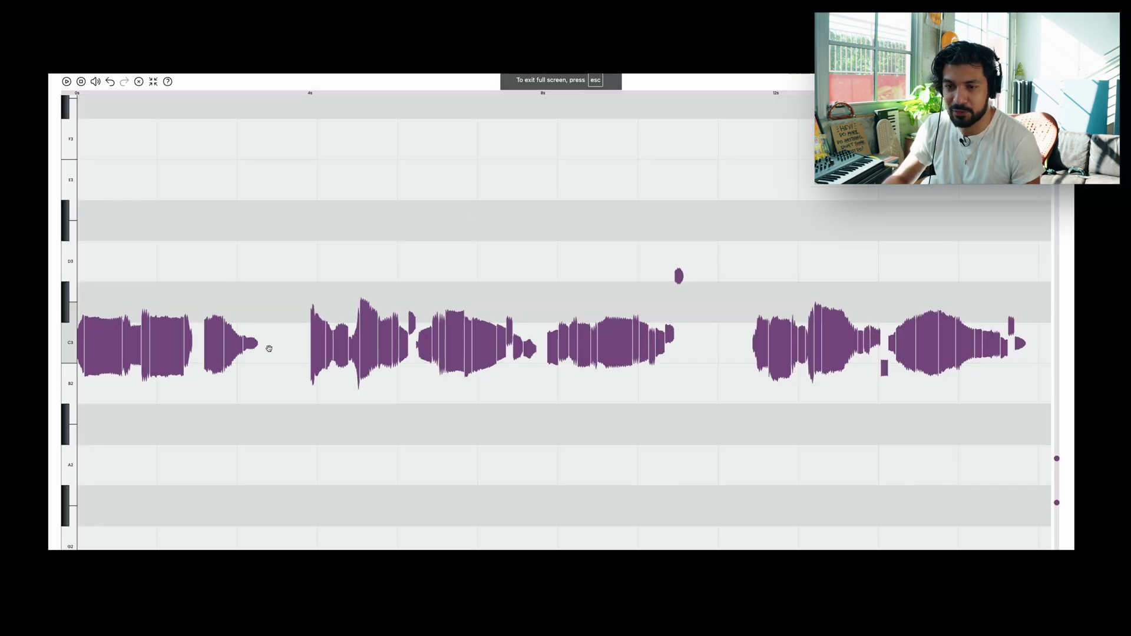
# Step: Move the opening drone phrase up to F3, play it back, and try raising the next phrase
pyautogui.scroll(-1, 260, 300)
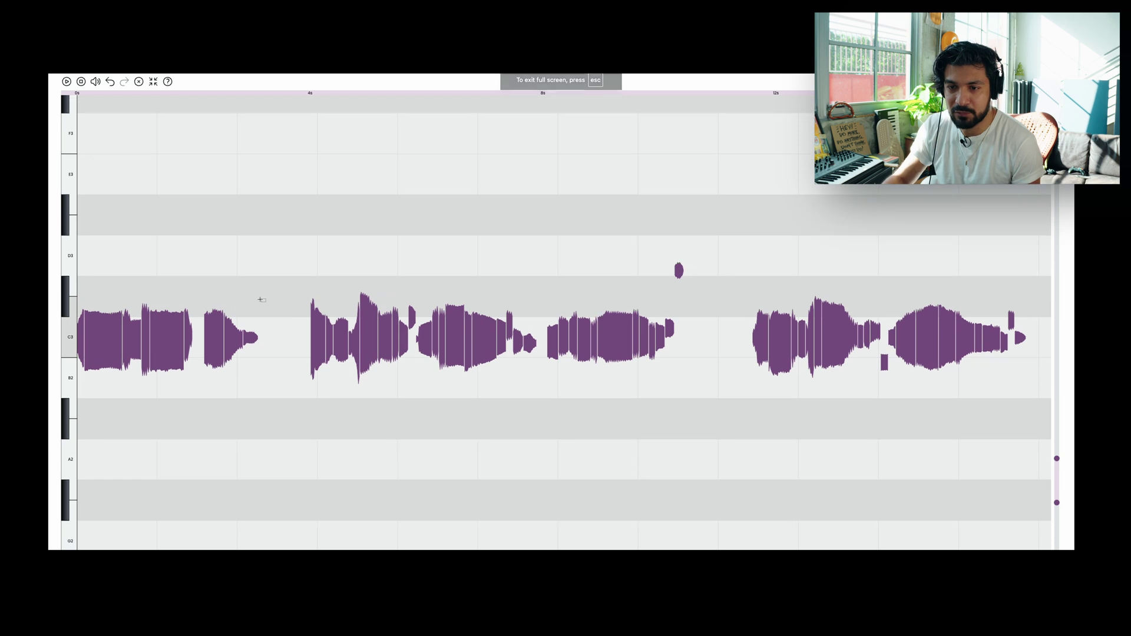
pyautogui.moveTo(259, 300); pyautogui.dragTo(107, 147)
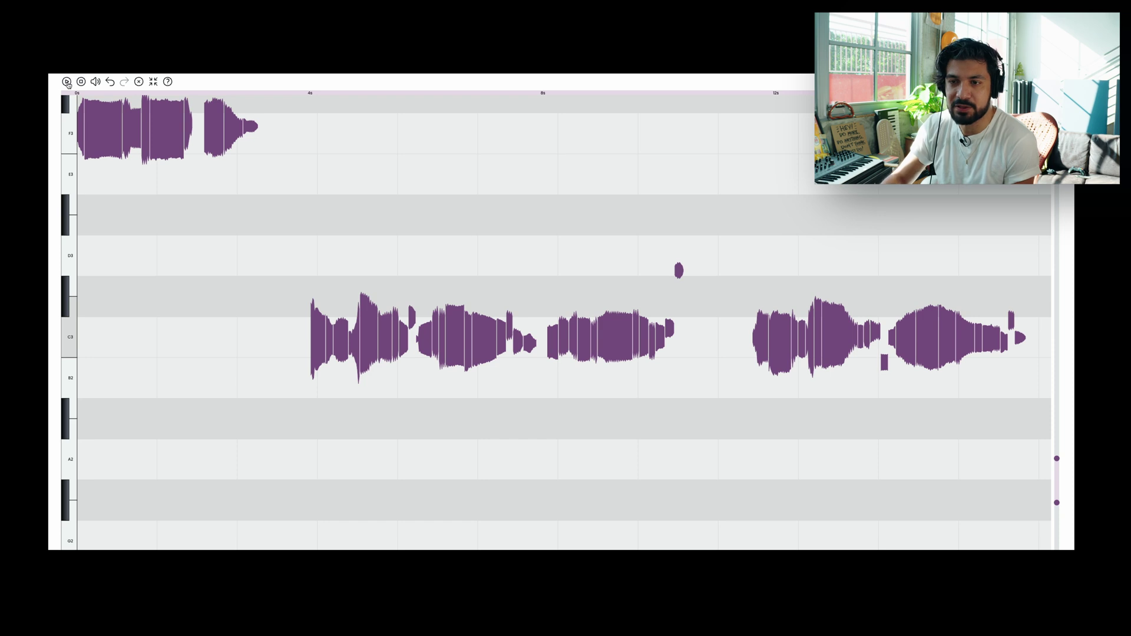
pyautogui.click(67, 83)
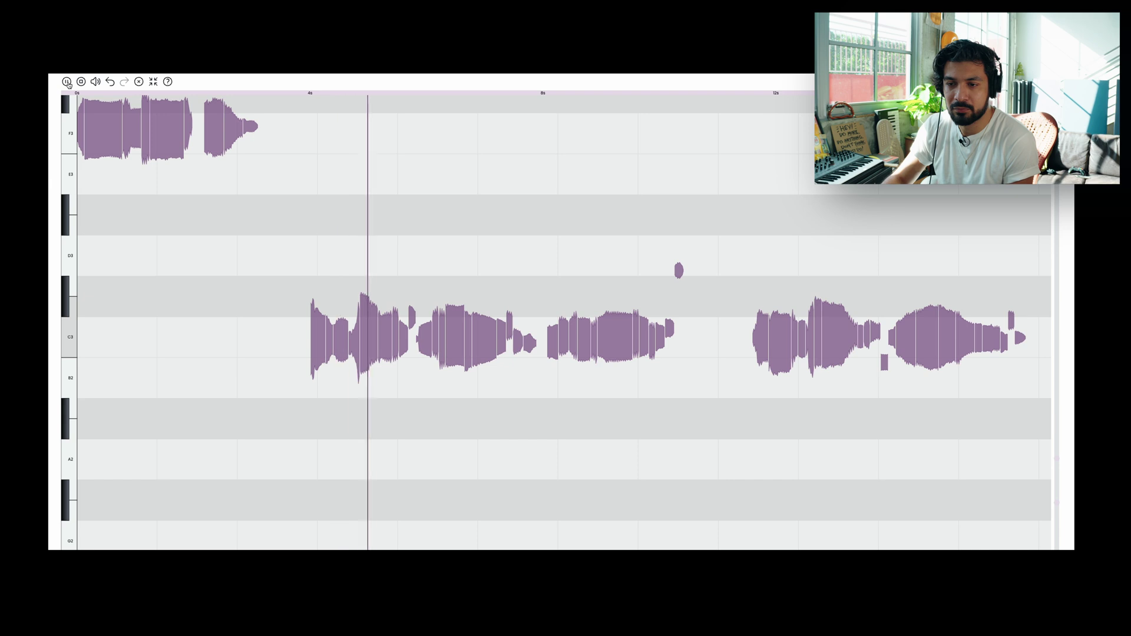
pyautogui.click(68, 83)
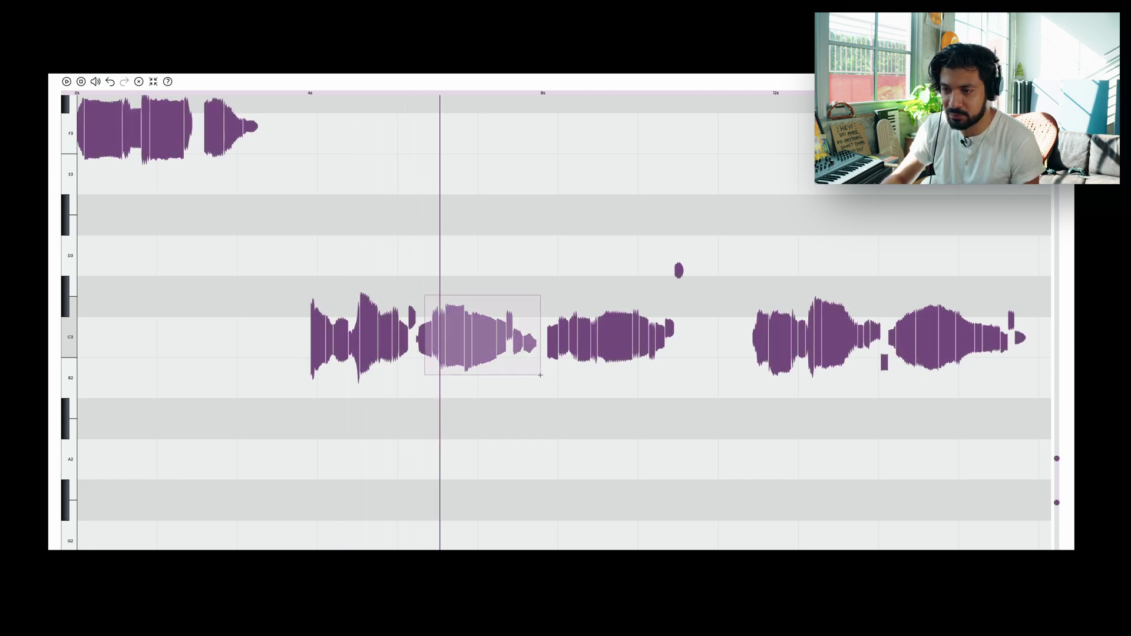
pyautogui.moveTo(430, 353); pyautogui.dragTo(429, 279)
pyautogui.moveTo(428, 239); pyautogui.dragTo(428, 289)
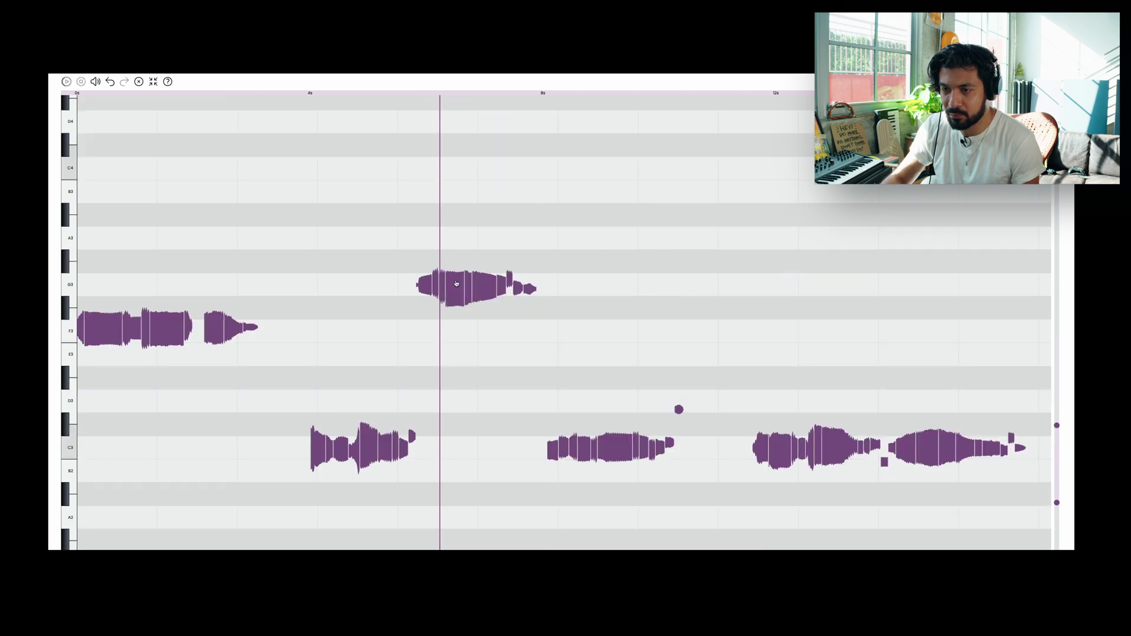
# Step: Raise the middle C3 note to F3 and the final note to G3, checking by playback
pyautogui.rightClick(697, 450)
pyautogui.click(616, 472)
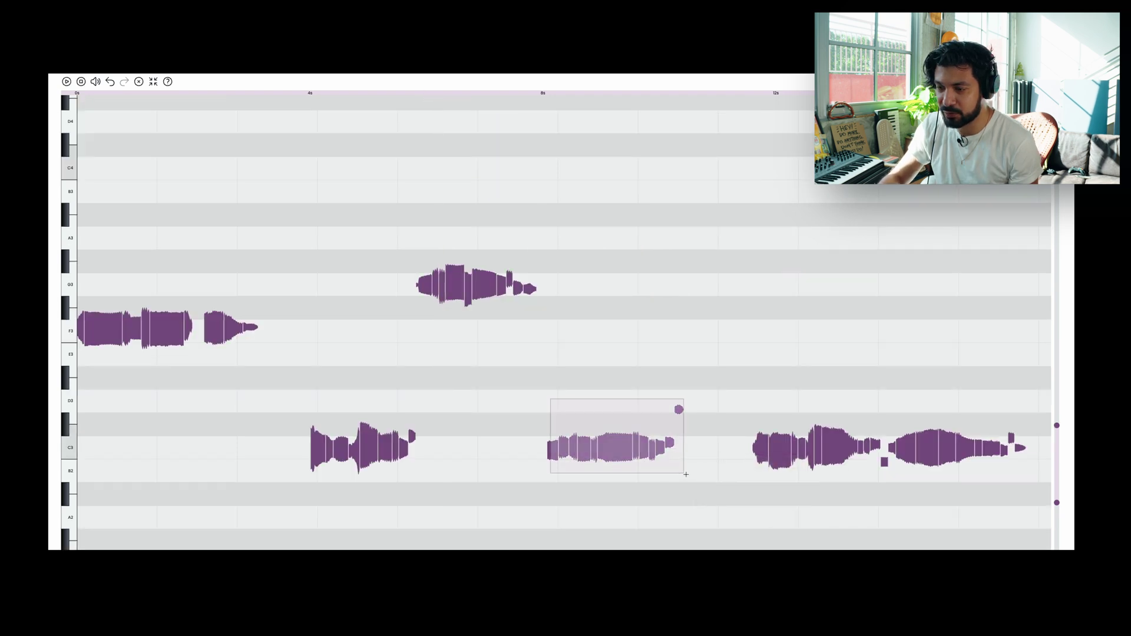
pyautogui.moveTo(616, 472); pyautogui.dragTo(561, 343)
pyautogui.press('space')
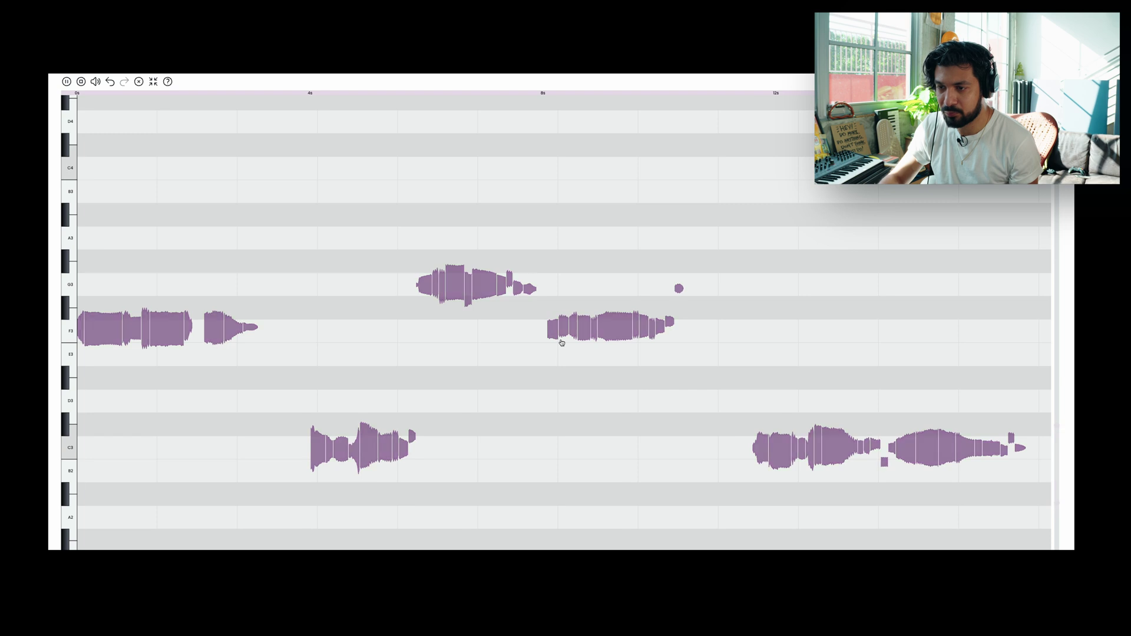
pyautogui.click(552, 95)
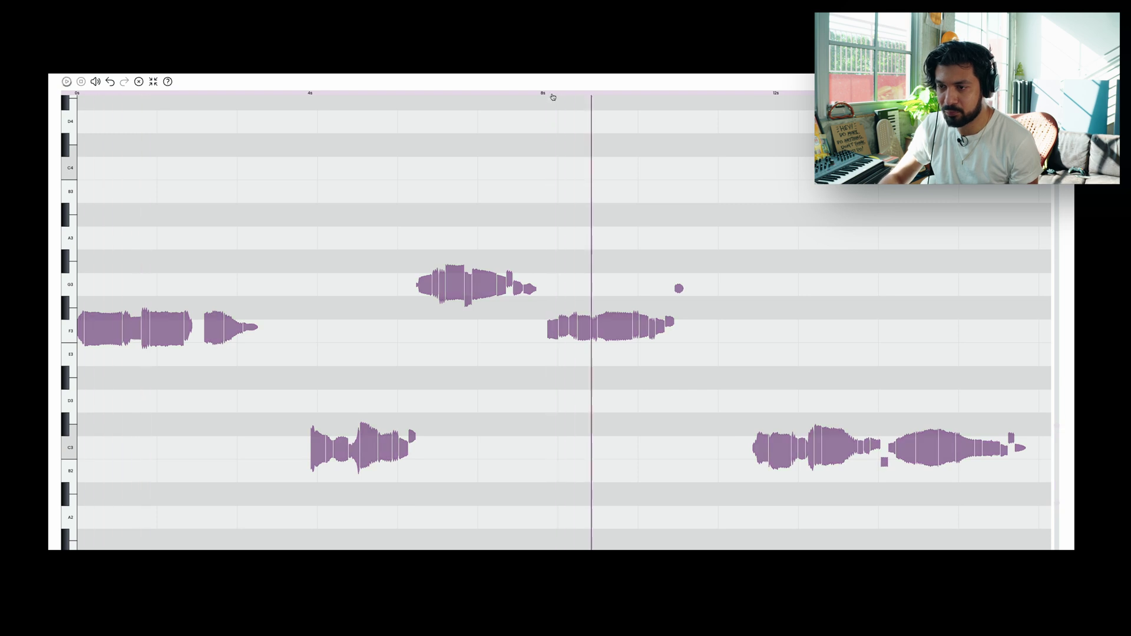
pyautogui.moveTo(924, 460); pyautogui.dragTo(916, 290)
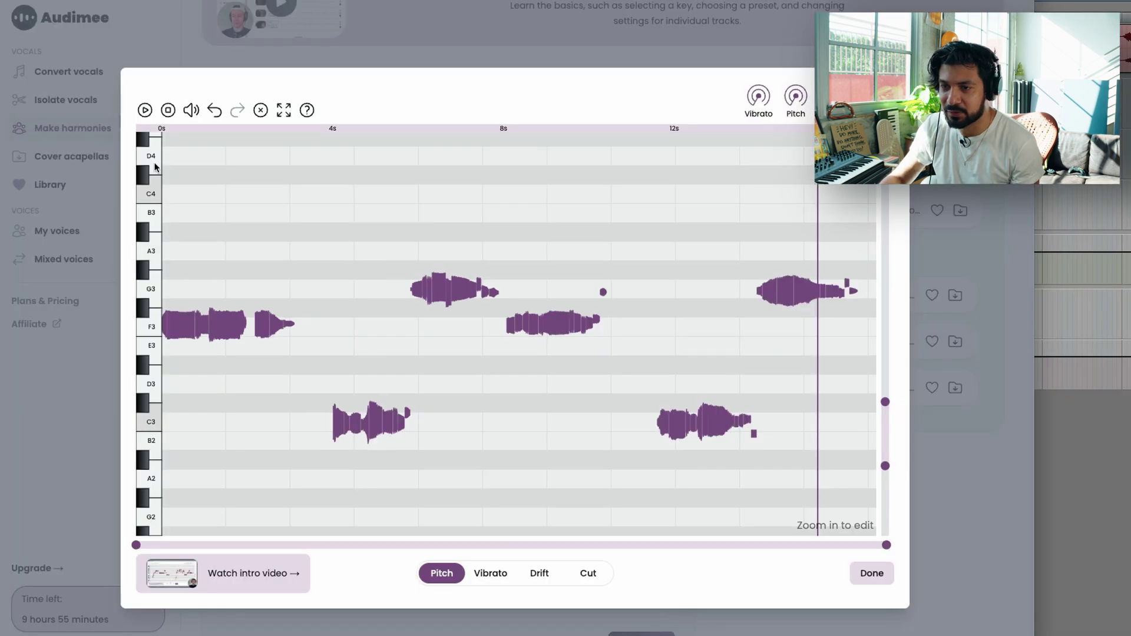
pyautogui.click(161, 131)
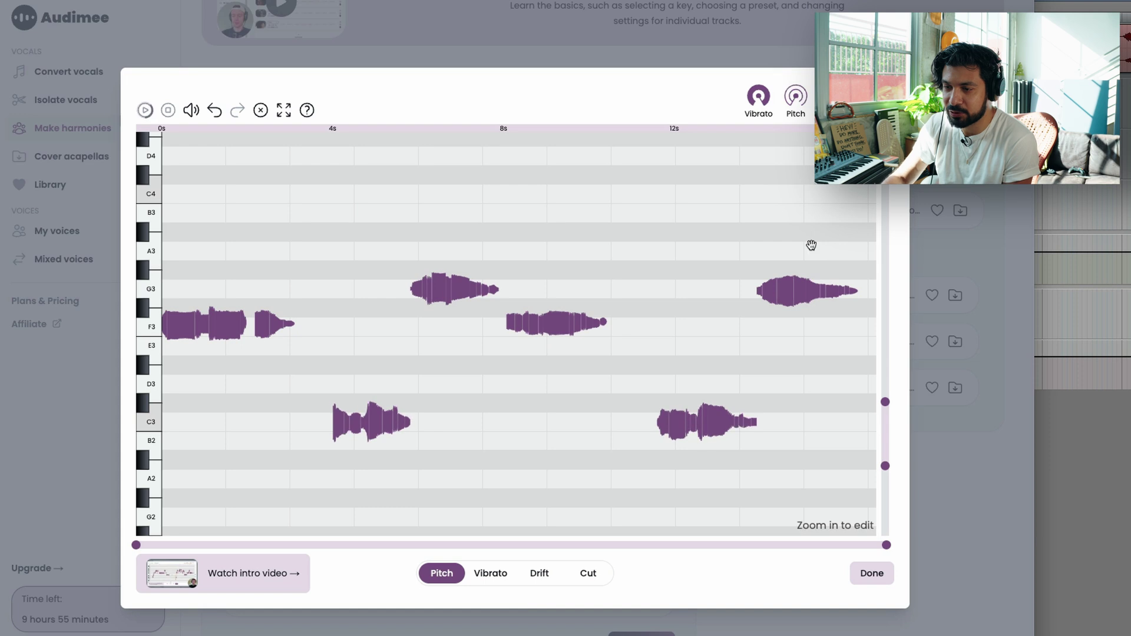
# Step: Switch vibrato off for the edited Root Drone harmony
pyautogui.click(769, 109)
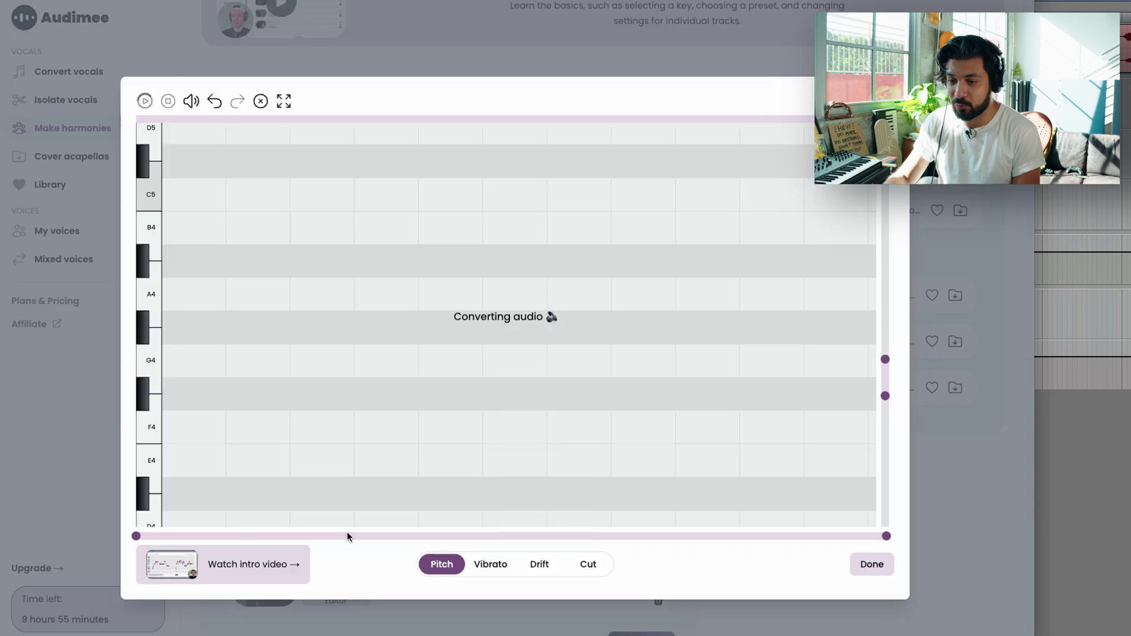
# Step: Add vibrato and pitch correction to the current harmony voice in Audimee
pyautogui.click(763, 84)
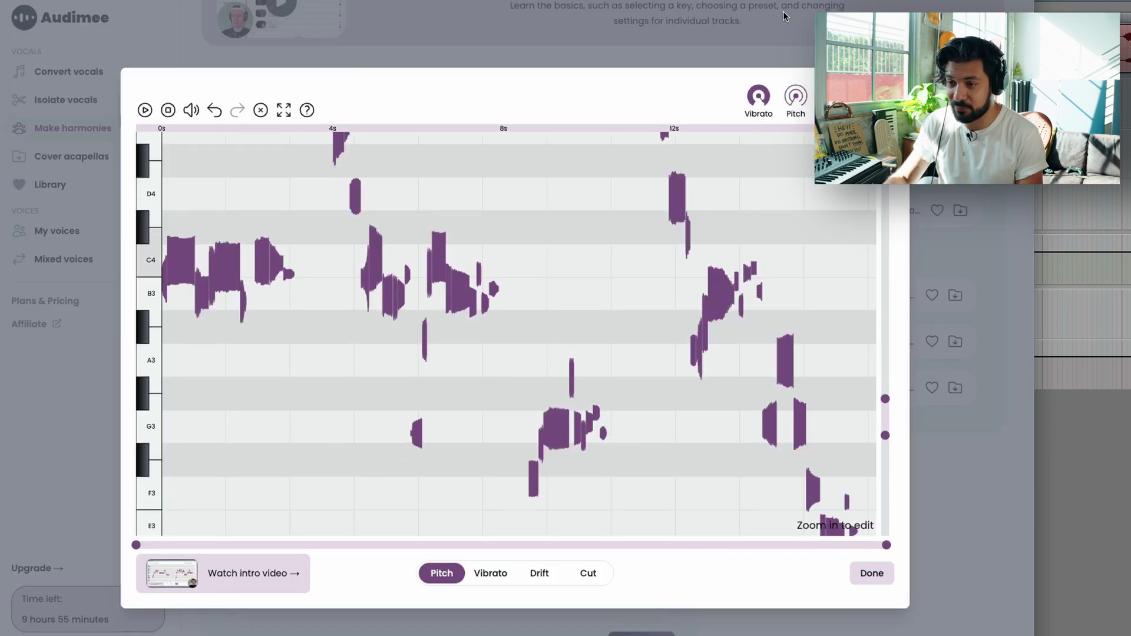
pyautogui.click(794, 96)
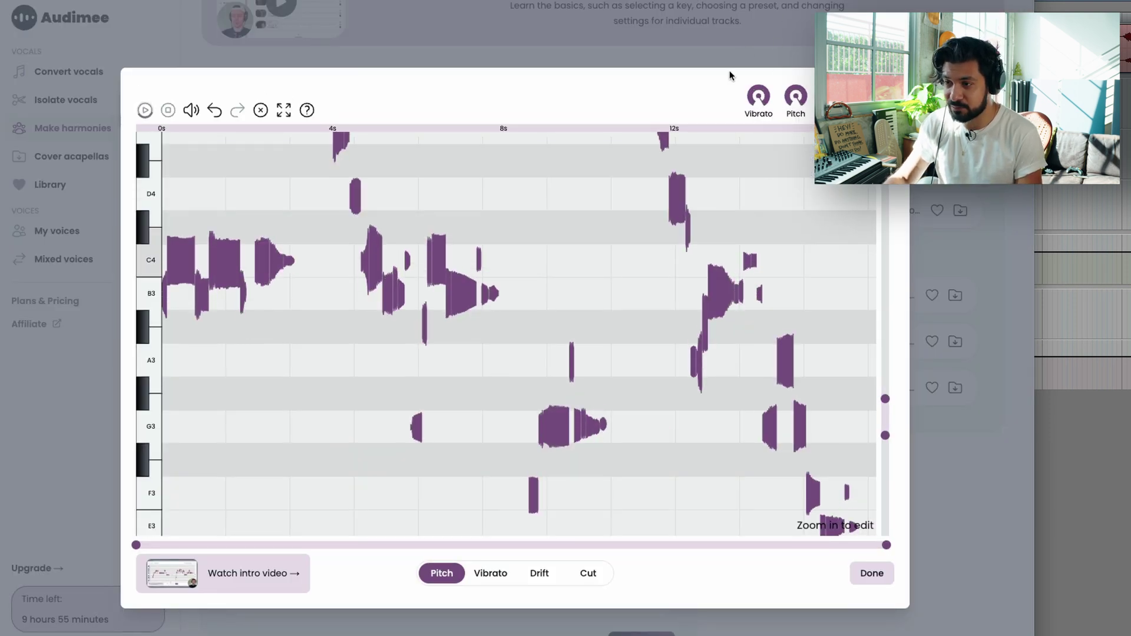
pyautogui.click(876, 574)
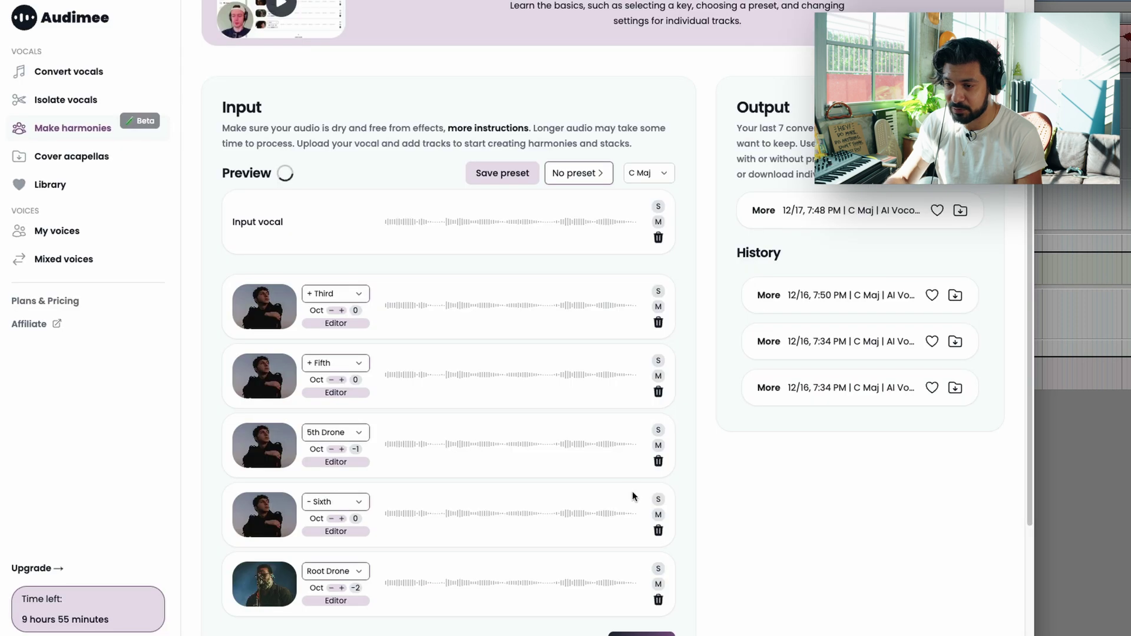
# Step: Add vibrato to the 5th Drone voice and close the editor
pyautogui.click(336, 462)
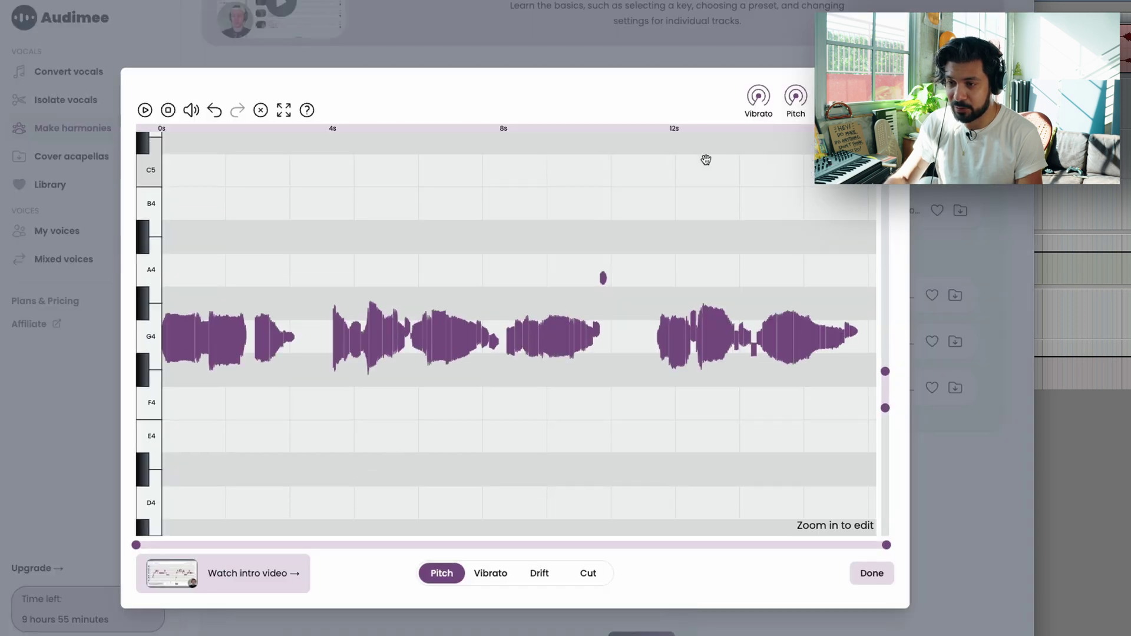
pyautogui.click(751, 109)
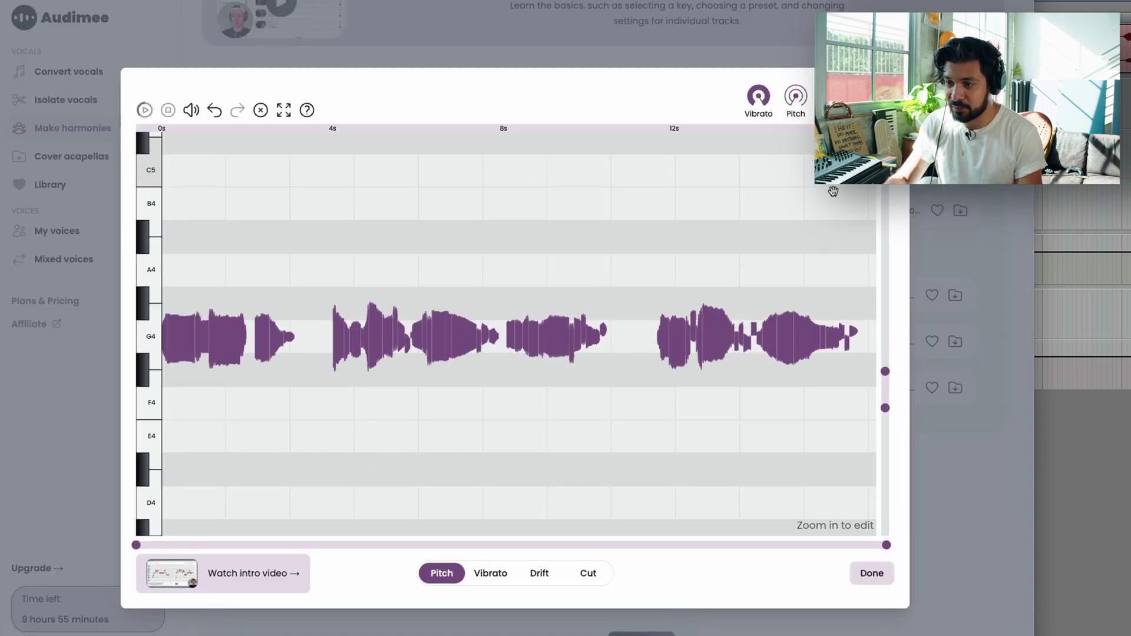
pyautogui.press('Escape')
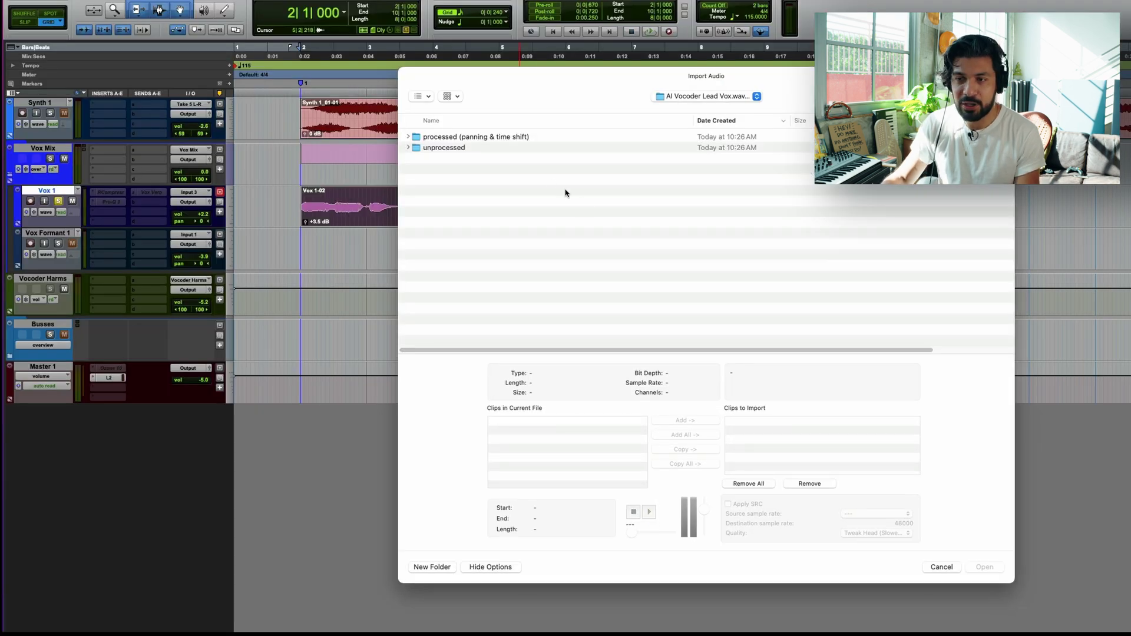
# Step: Import the five processed panning & time shift harmony .wav files as new tracks and play them
pyautogui.click(409, 148)
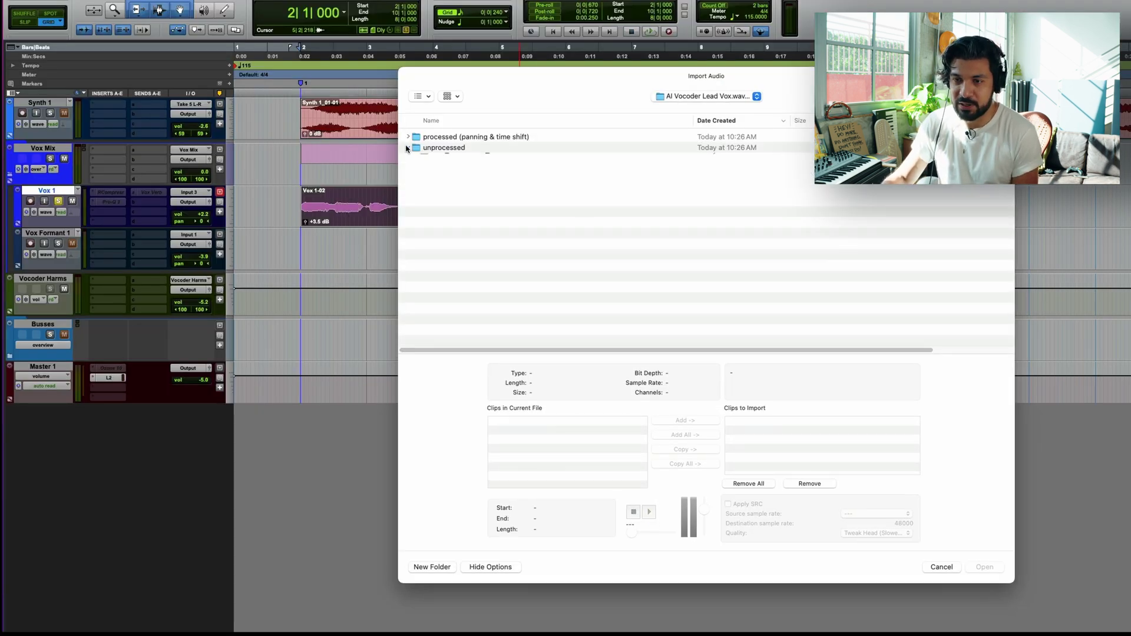
pyautogui.click(409, 148)
pyautogui.click(408, 136)
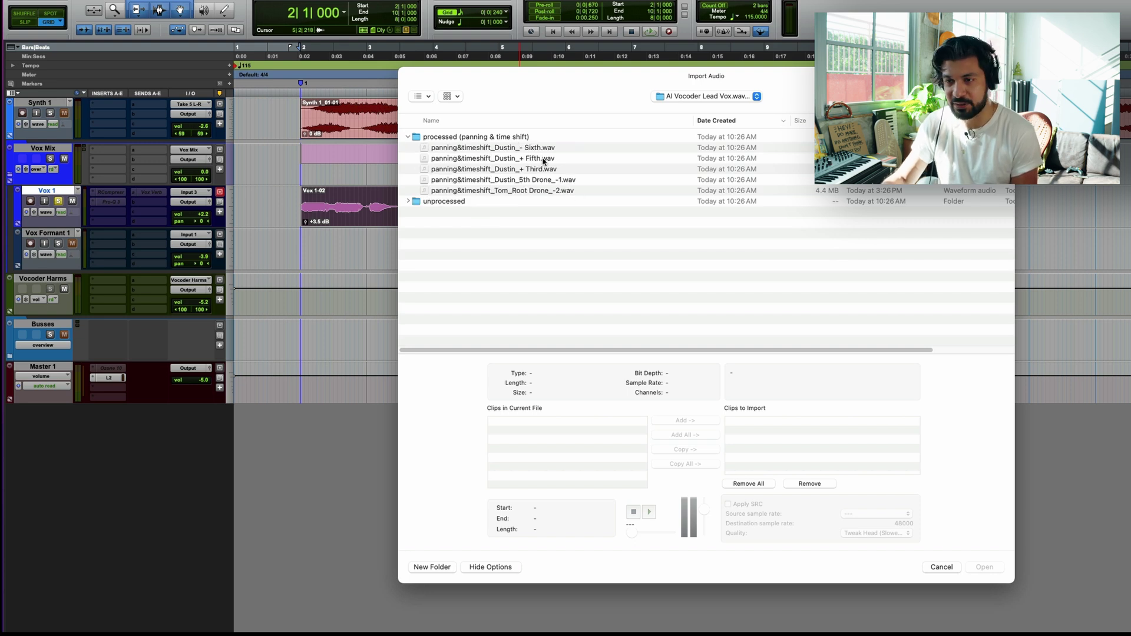
pyautogui.click(526, 149)
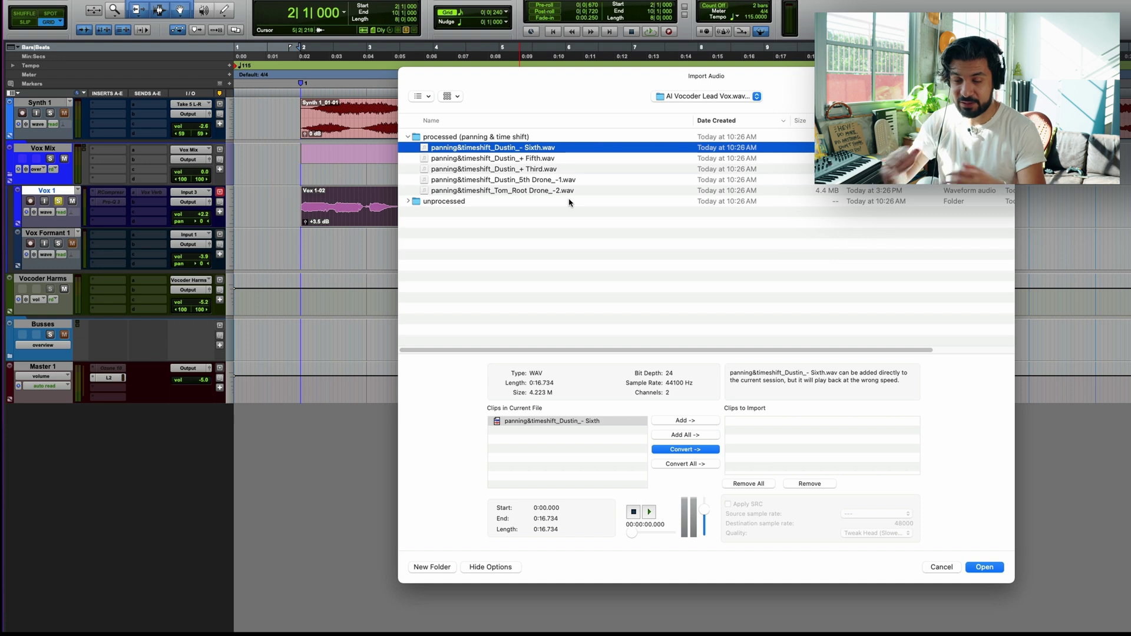
pyautogui.keyDown('shift'); pyautogui.click(568, 191); pyautogui.keyUp('shift')
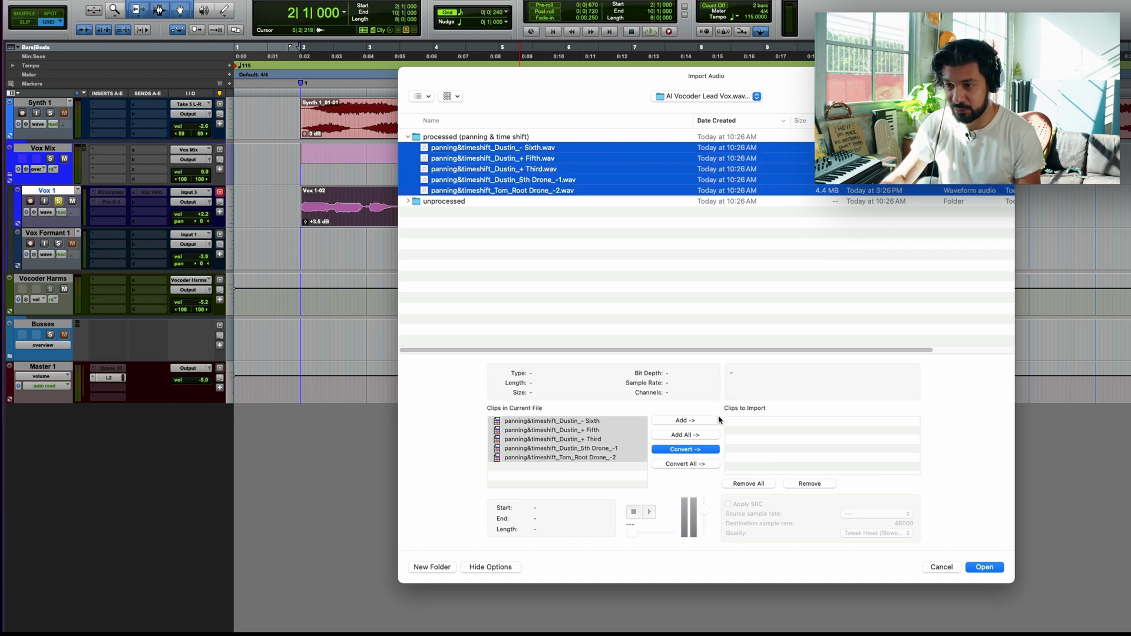
pyautogui.click(685, 450)
pyautogui.press('Return')
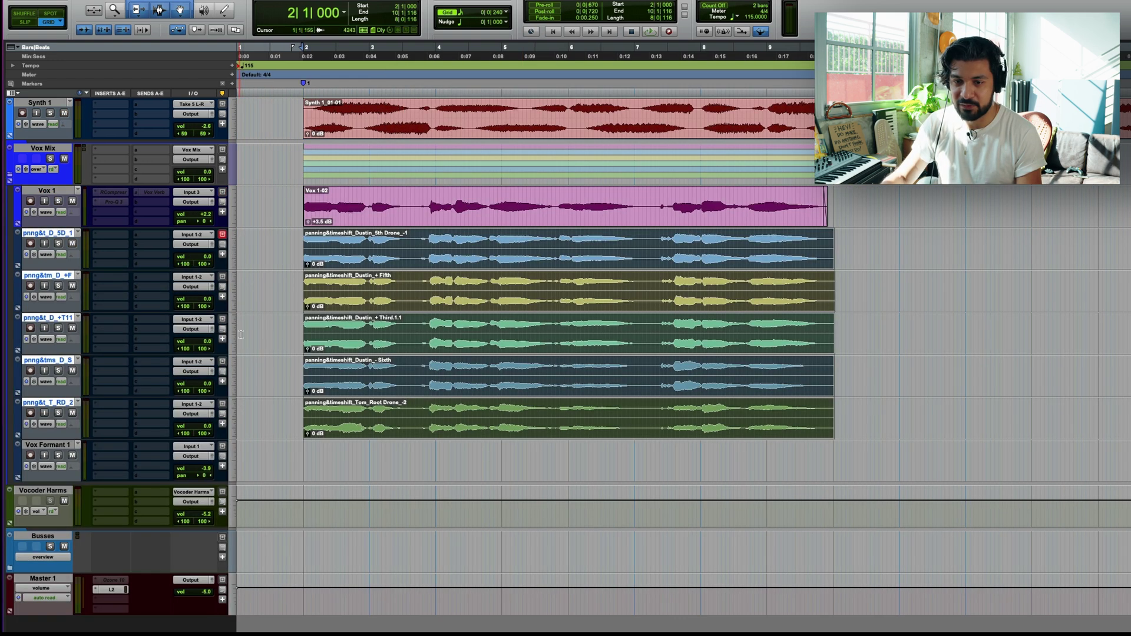
pyautogui.press('space')
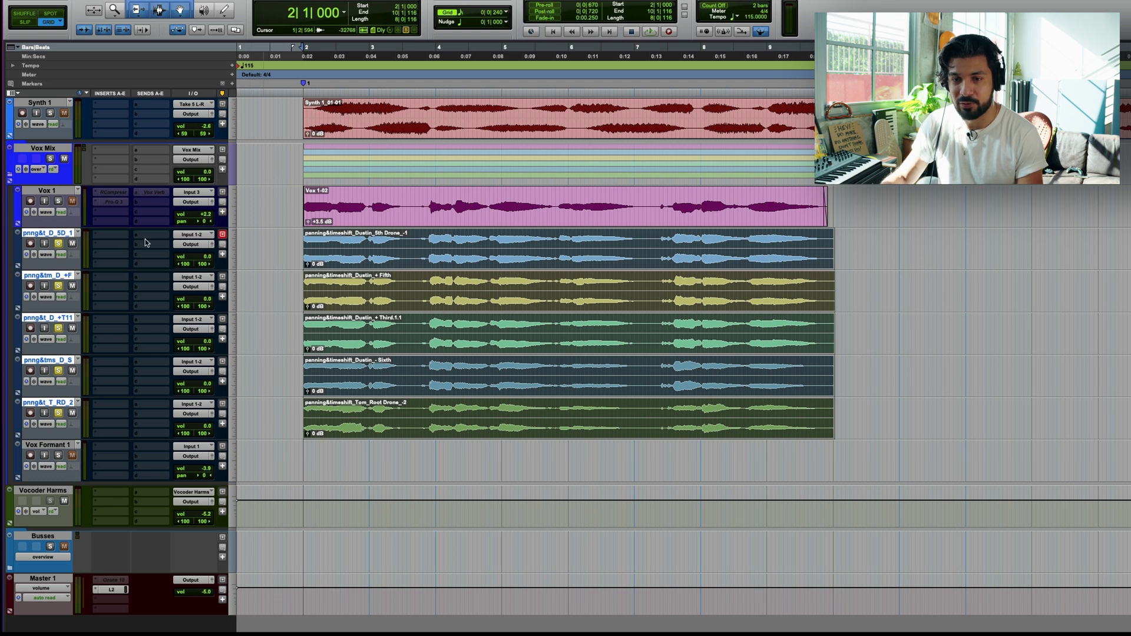
# Step: Rebalance faders: Fifth to -6.6, Third to -4.6, 5th Drone slightly down, Vox 1 raised
pyautogui.press('space')
pyautogui.press('space')
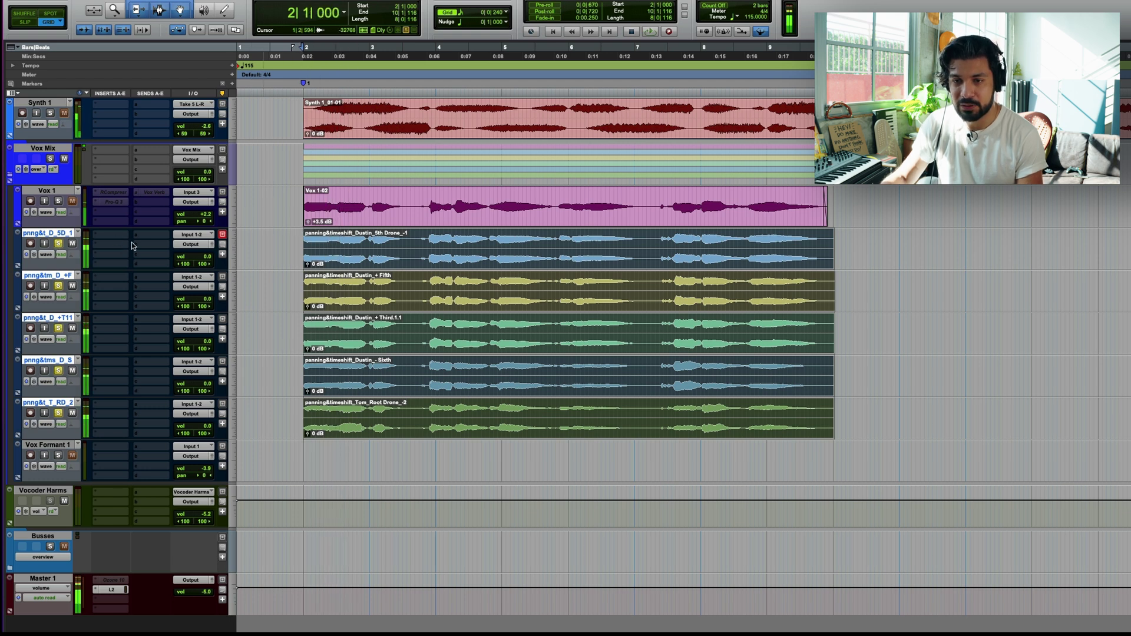
pyautogui.moveTo(209, 303); pyautogui.dragTo(207, 352)
pyautogui.press('space')
pyautogui.moveTo(207, 426); pyautogui.dragTo(208, 390)
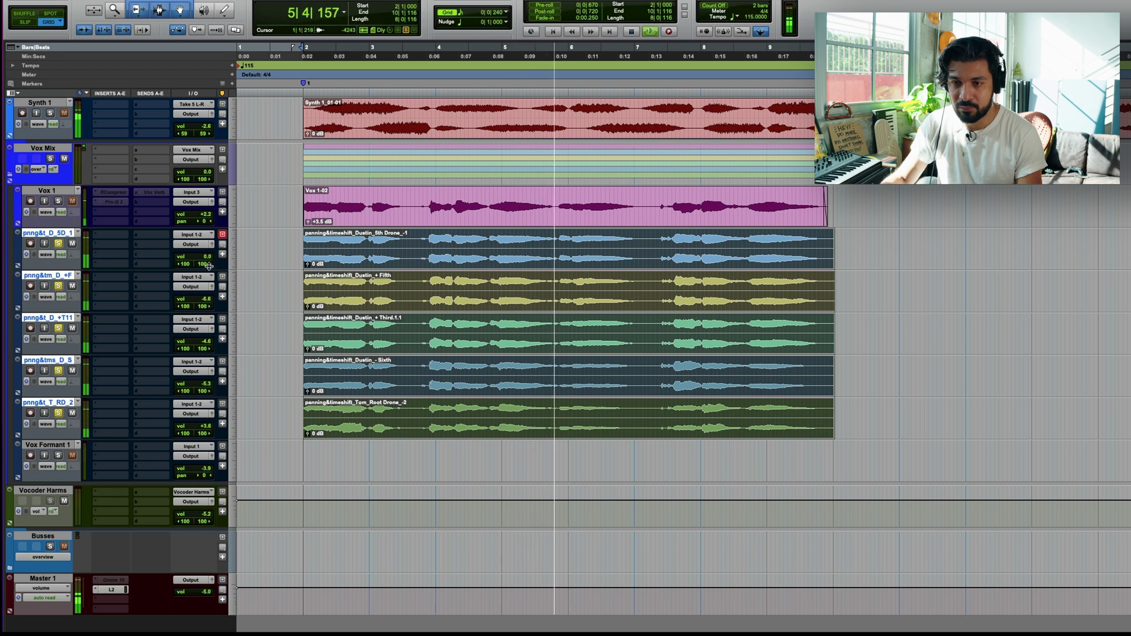
pyautogui.moveTo(207, 256); pyautogui.dragTo(207, 259)
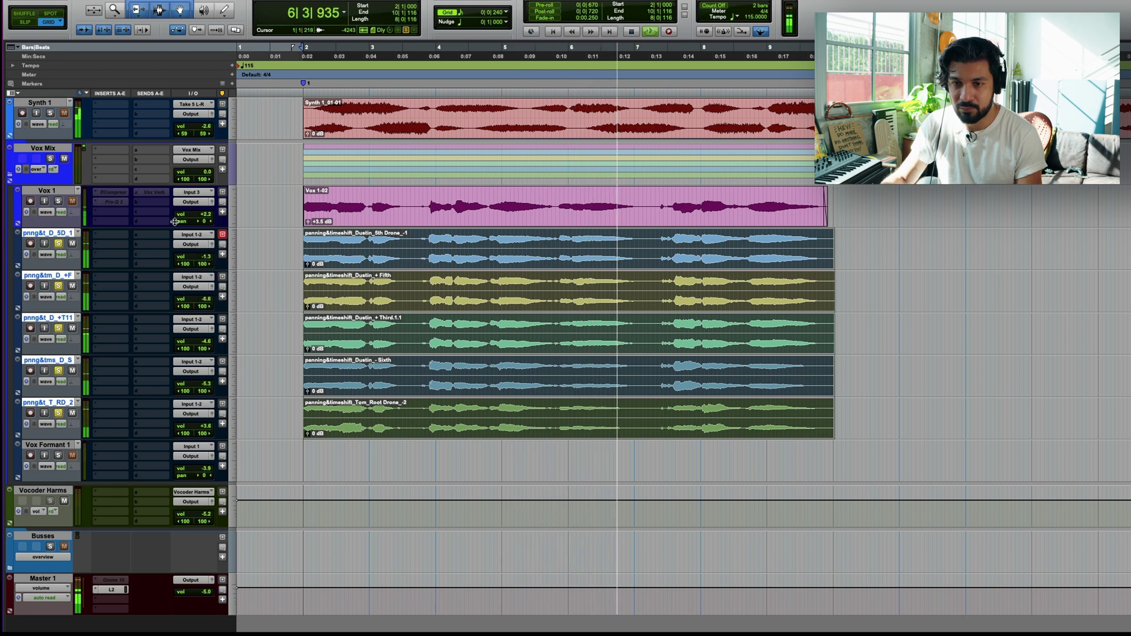
pyautogui.press('space')
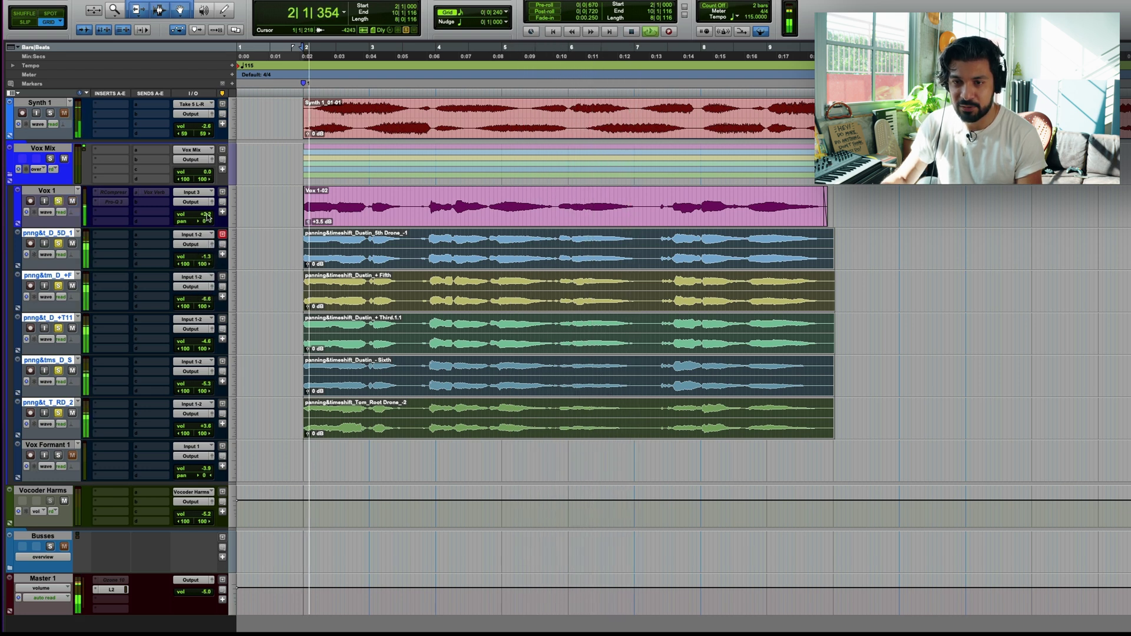
pyautogui.moveTo(207, 218); pyautogui.dragTo(207, 211)
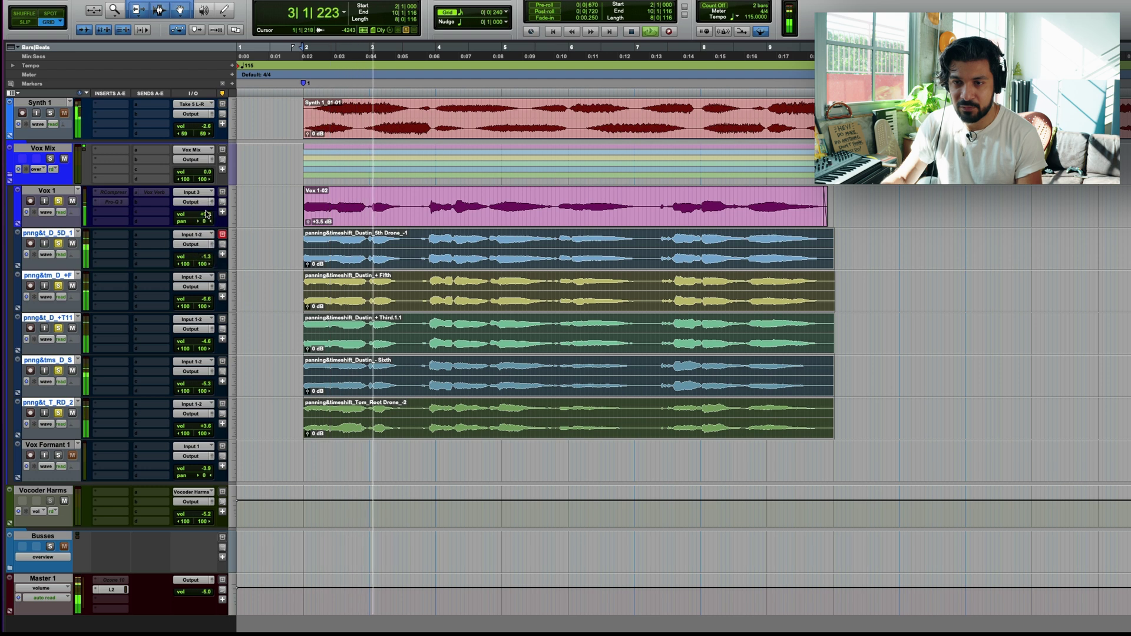
pyautogui.press('space')
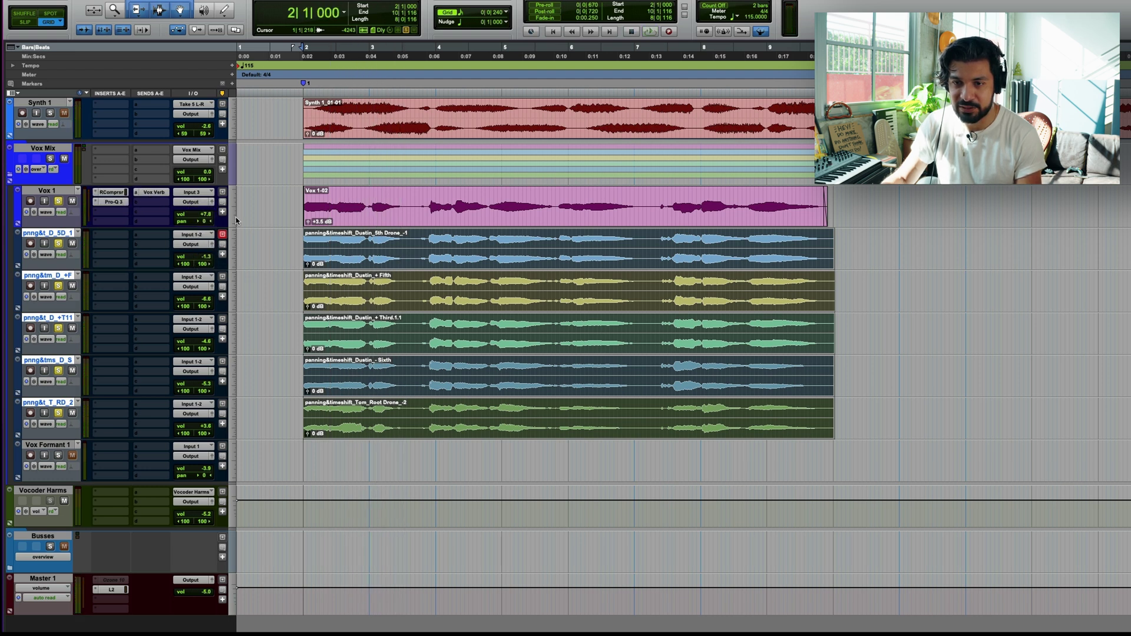
pyautogui.press('space')
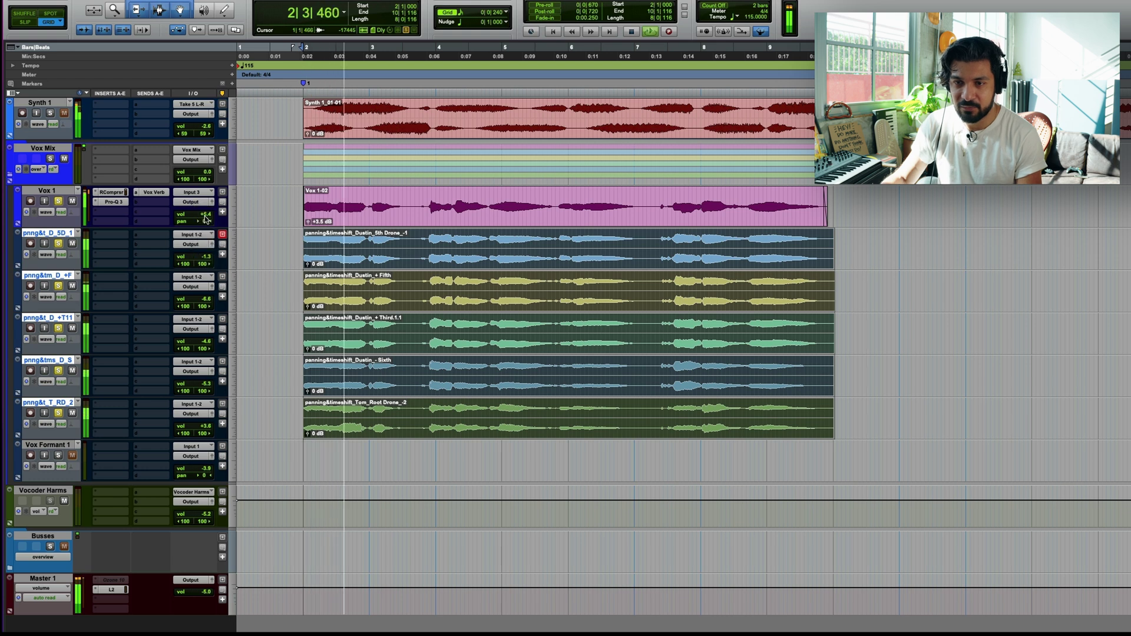
# Step: Pull the upper boost in Vox 1's Pro-Q 3 down to about -2.6 dB
pyautogui.click(114, 202)
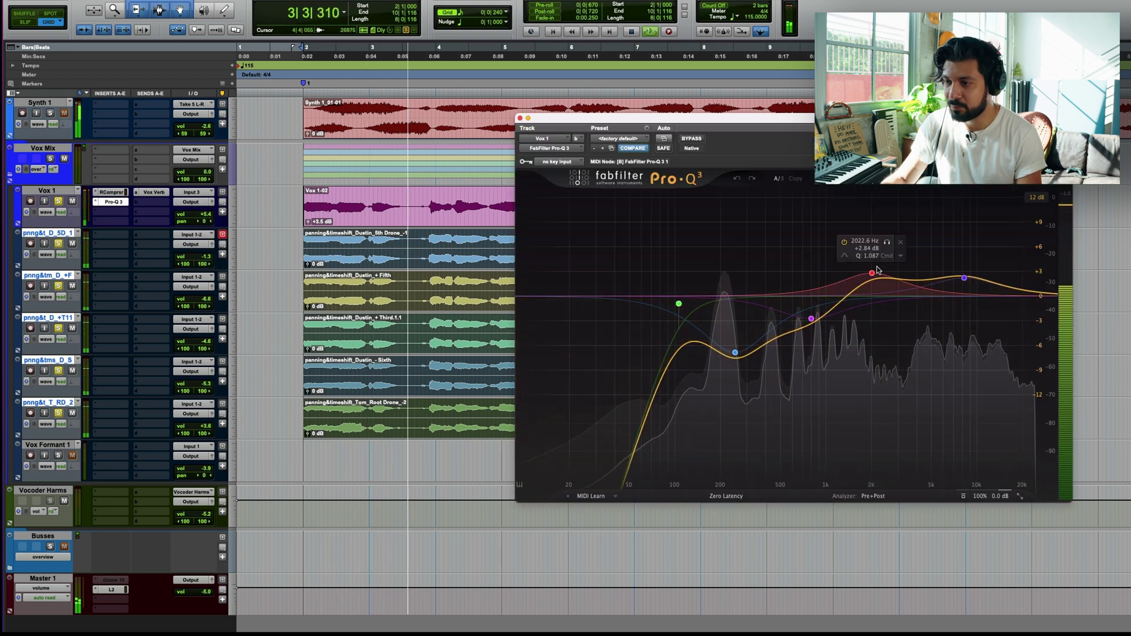
pyautogui.moveTo(871, 273); pyautogui.dragTo(869, 302)
pyautogui.click(519, 118)
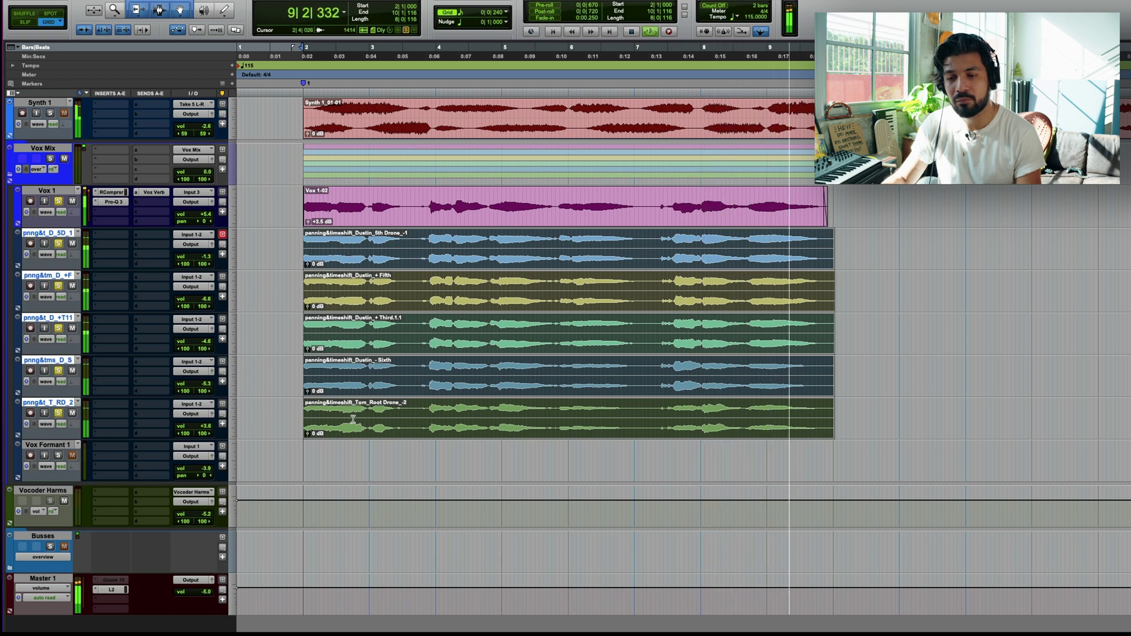
# Step: Route the five harmony tracks' output to the Vocoder Harms bus
pyautogui.press('space')
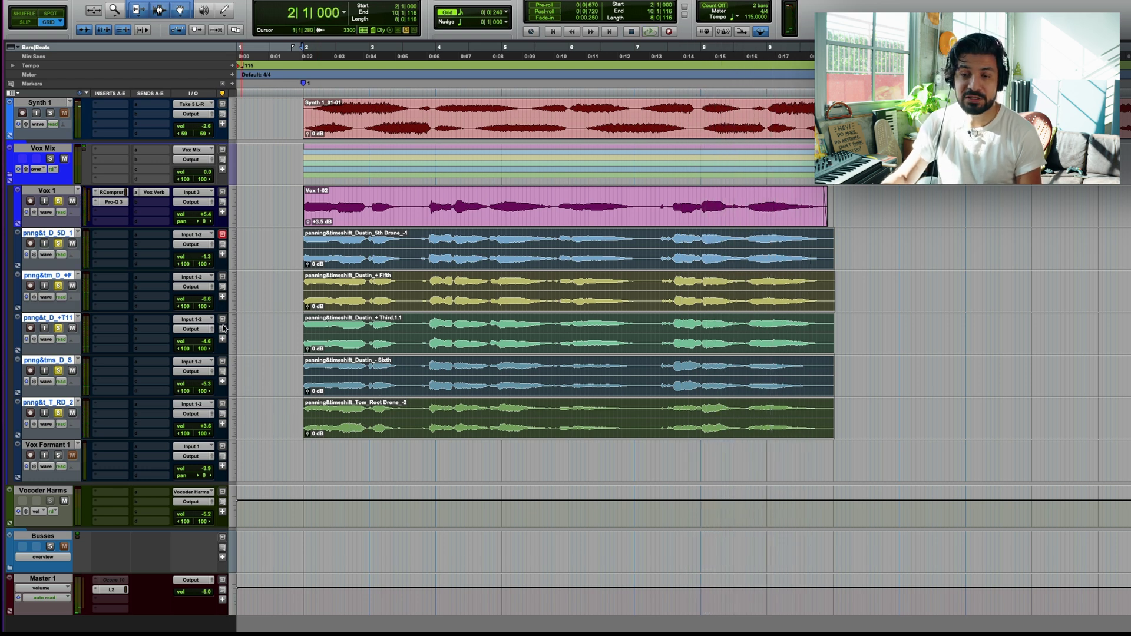
pyautogui.click(192, 245)
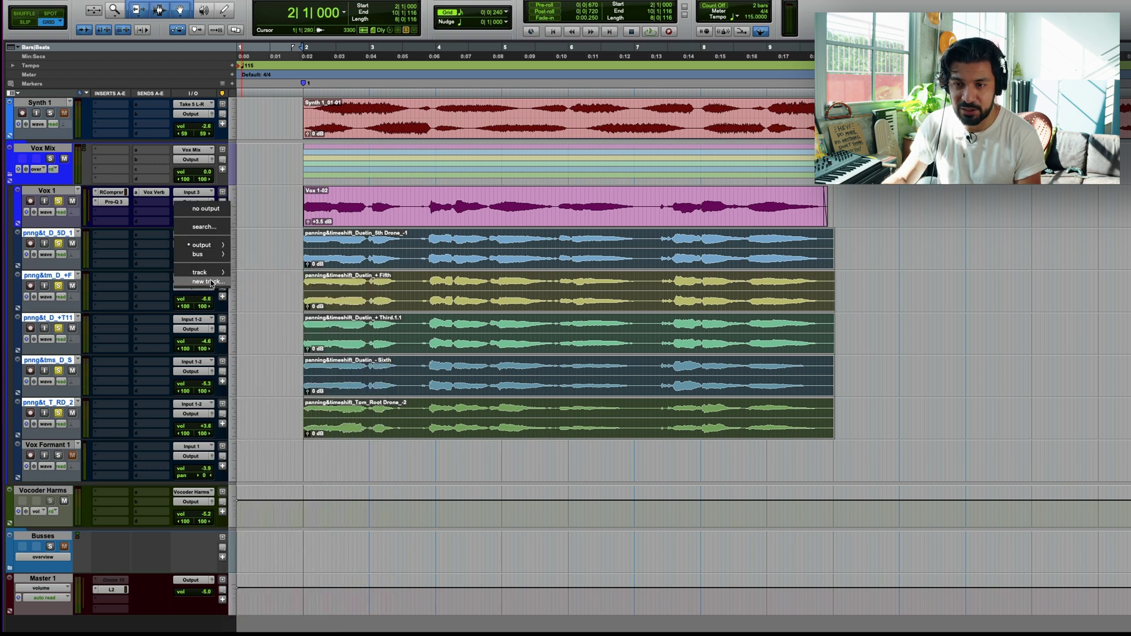
pyautogui.moveTo(214, 255)
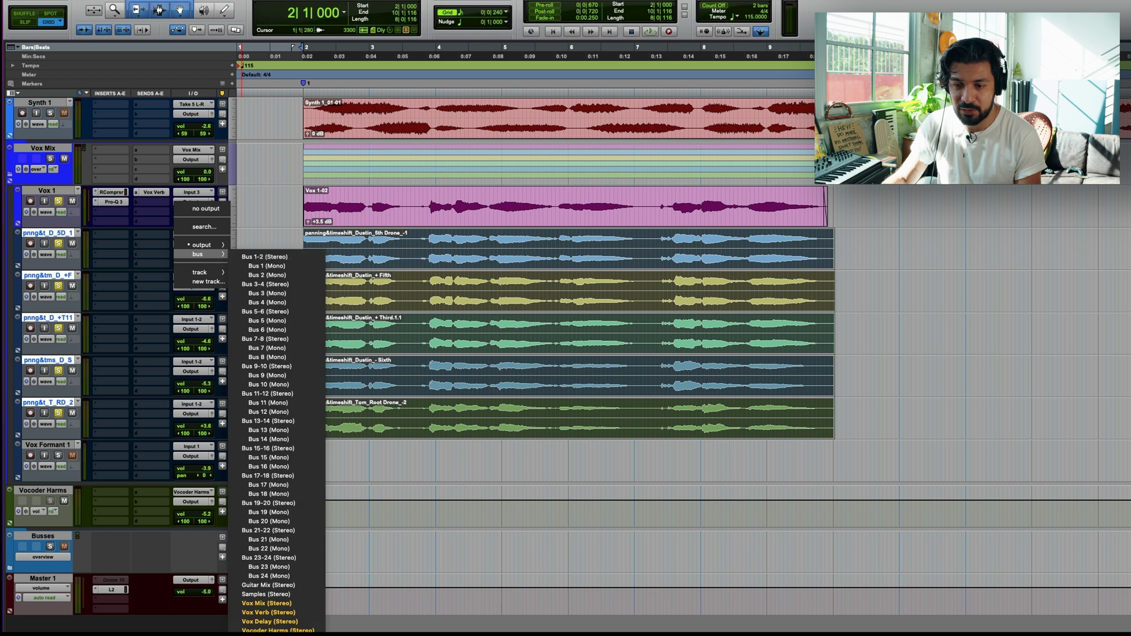
pyautogui.keyDown('alt'); pyautogui.keyDown('shift'); pyautogui.click(277, 631); pyautogui.keyUp('shift'); pyautogui.keyUp('alt')
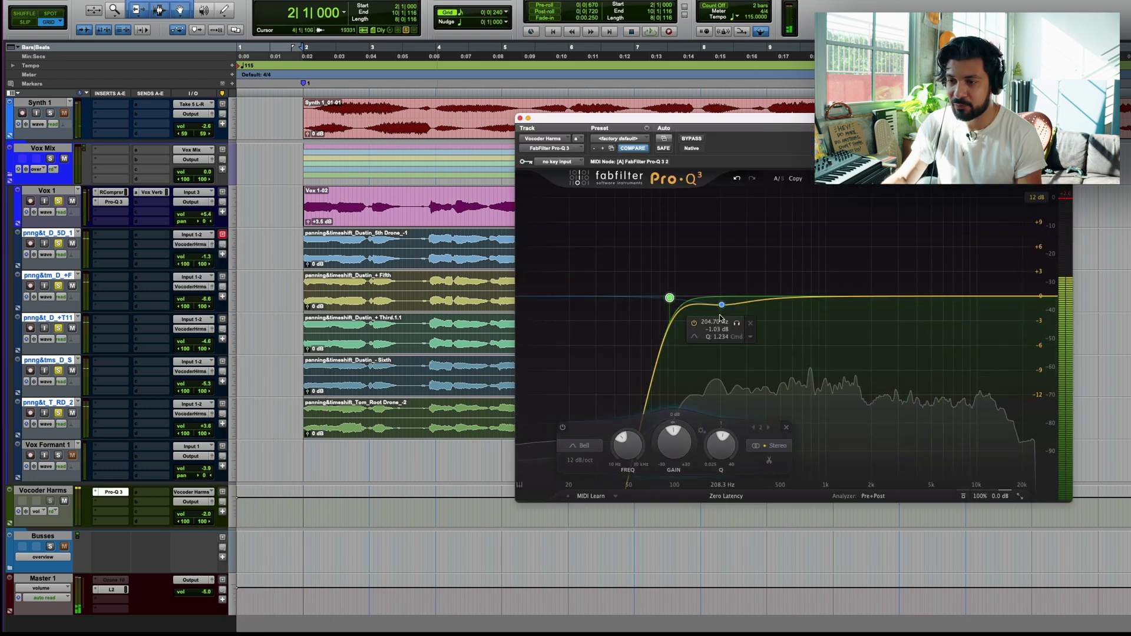
# Step: Shape Vocoder Harms Pro-Q 3: low cut, dips at 193 Hz and 685 Hz, 1.5 kHz boost, high shelf; insert RCompressor
pyautogui.moveTo(720, 298); pyautogui.dragTo(719, 352)
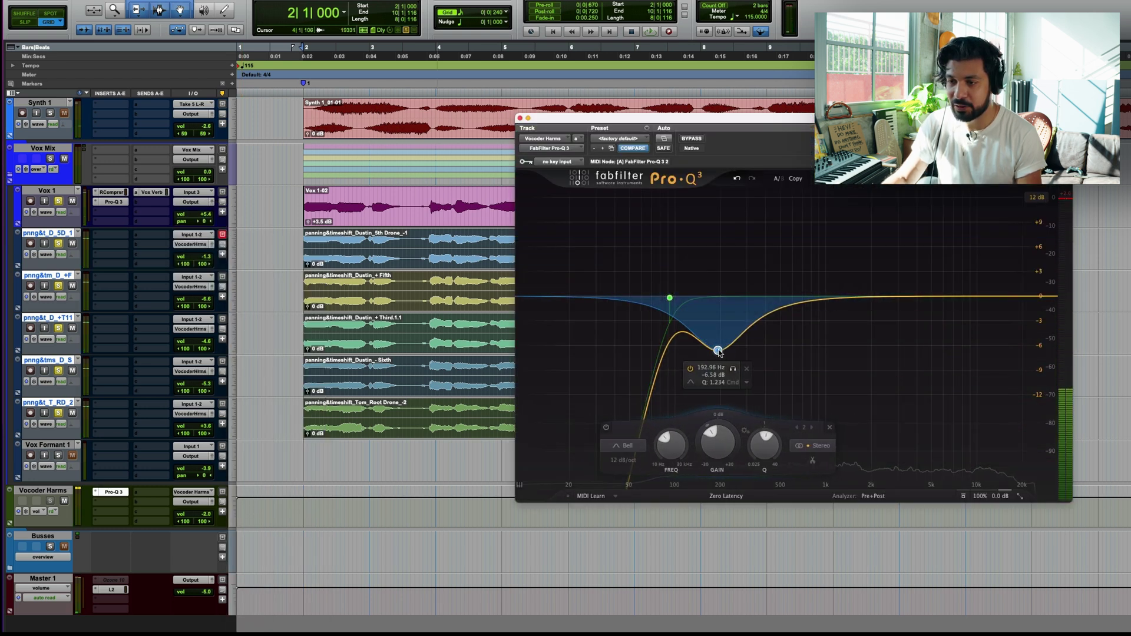
pyautogui.moveTo(670, 297); pyautogui.dragTo(671, 317)
pyautogui.press('space')
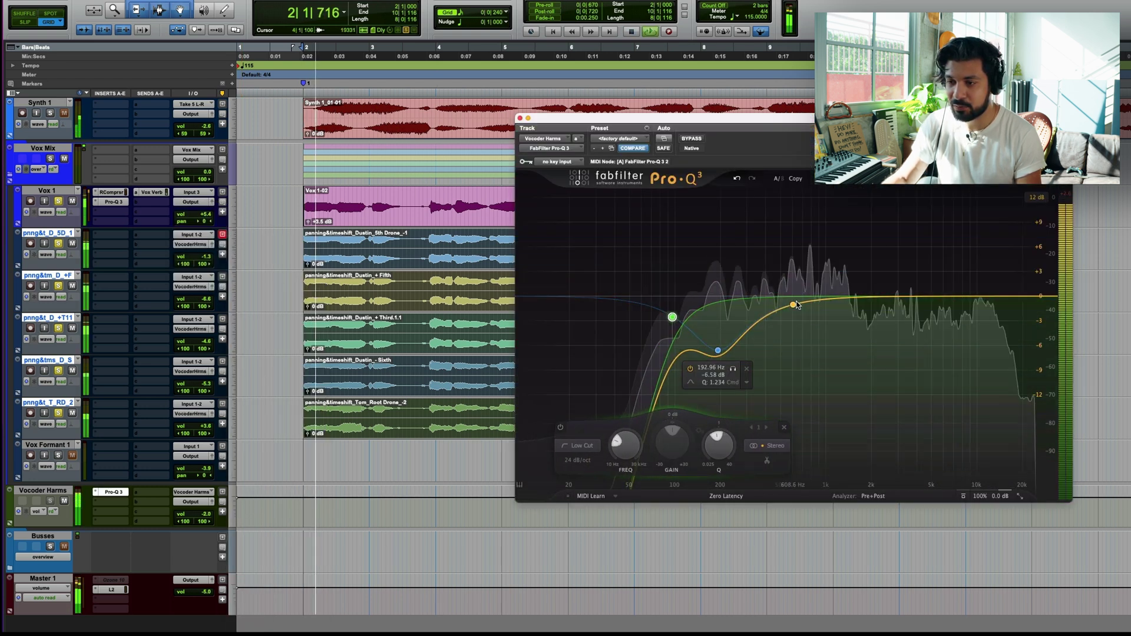
pyautogui.moveTo(796, 304); pyautogui.dragTo(801, 327)
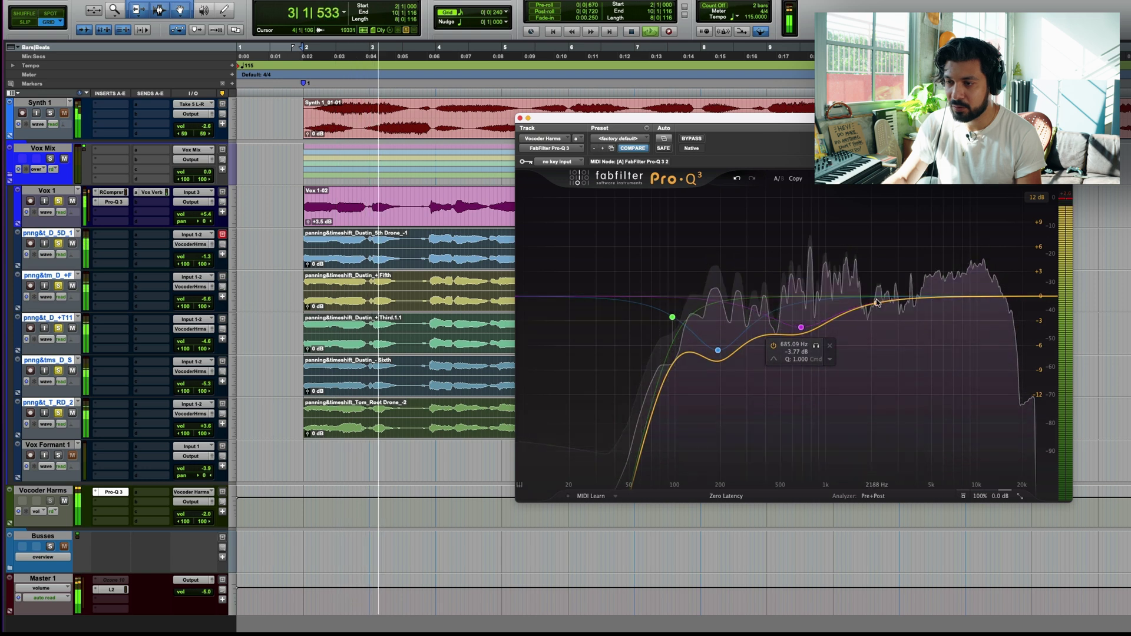
pyautogui.moveTo(875, 303); pyautogui.dragTo(873, 263)
pyautogui.moveTo(972, 296); pyautogui.dragTo(963, 283)
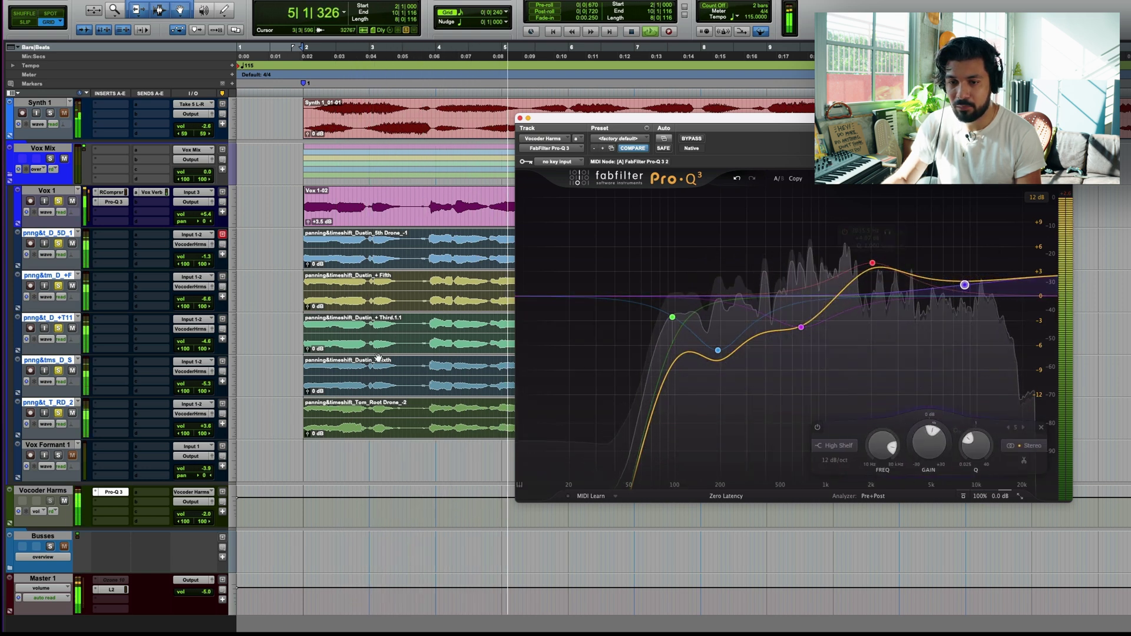
pyautogui.press('space')
pyautogui.click(112, 502)
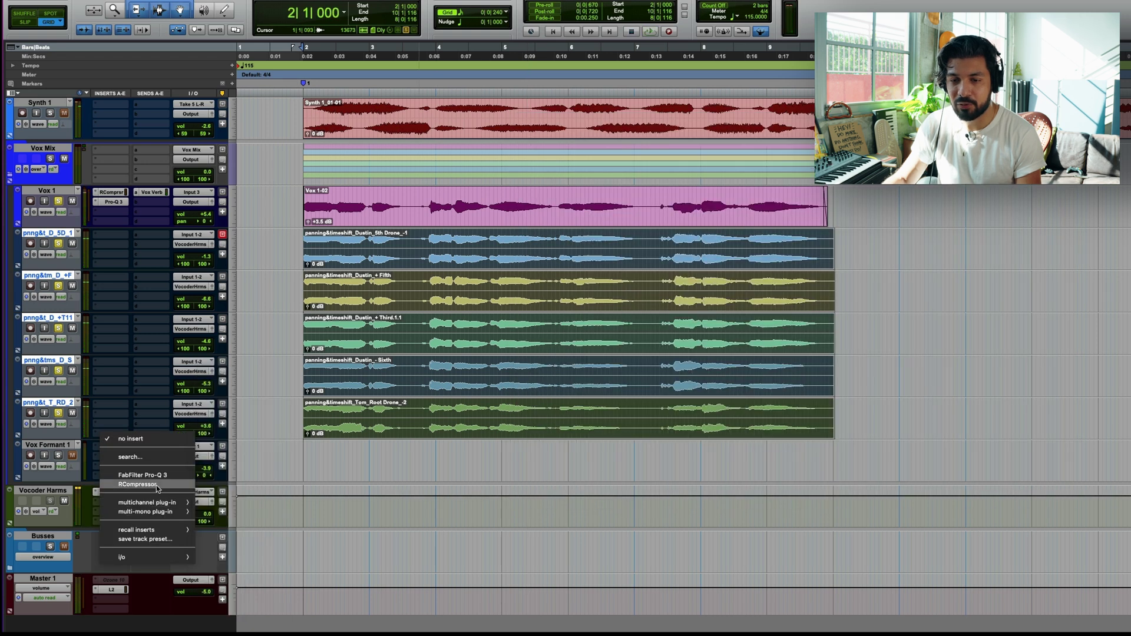
pyautogui.click(137, 484)
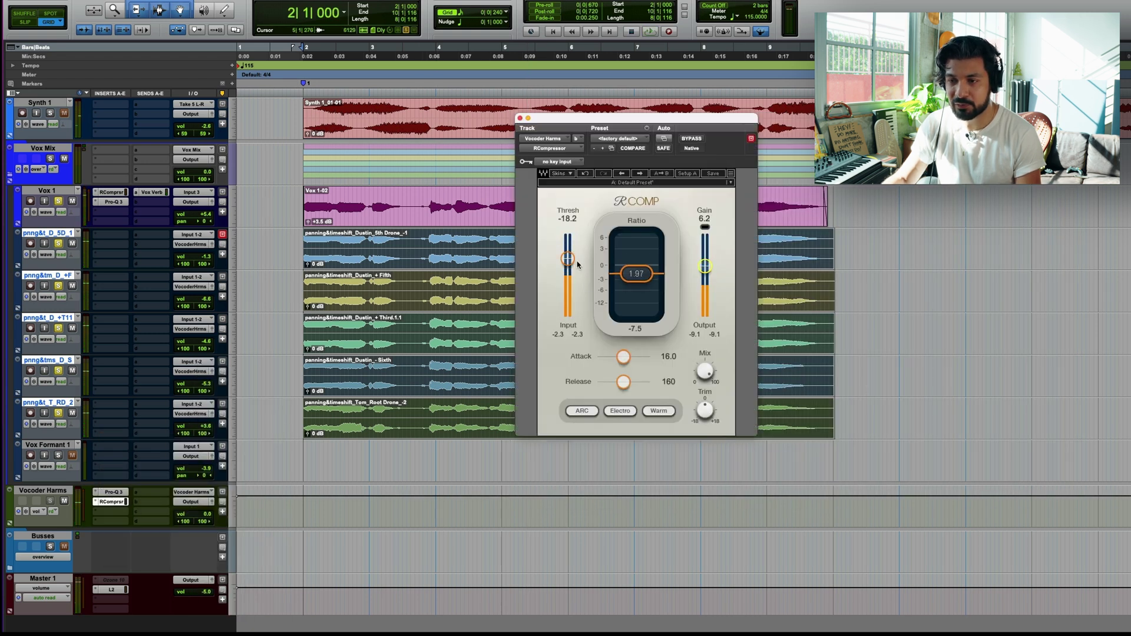
# Step: Set the Vocoder Harms RCompressor to attack 5.15, release 141, trimmed output and threshold about -23.6
pyautogui.press('space')
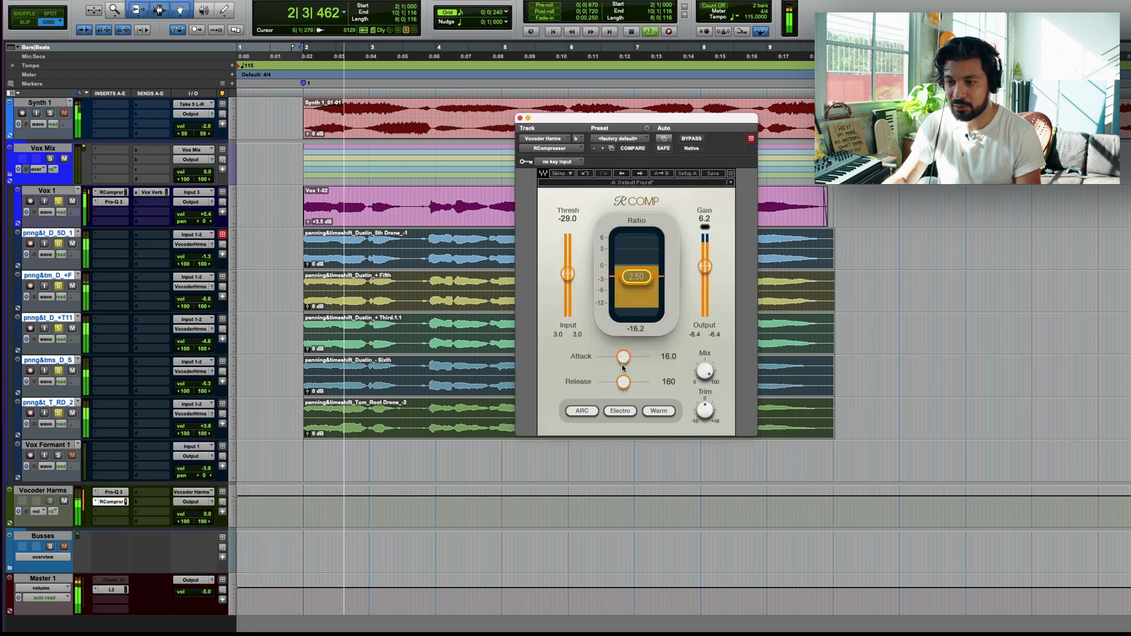
pyautogui.moveTo(623, 356); pyautogui.dragTo(614, 364)
pyautogui.moveTo(623, 382); pyautogui.dragTo(622, 382)
pyautogui.moveTo(704, 410); pyautogui.dragTo(705, 398)
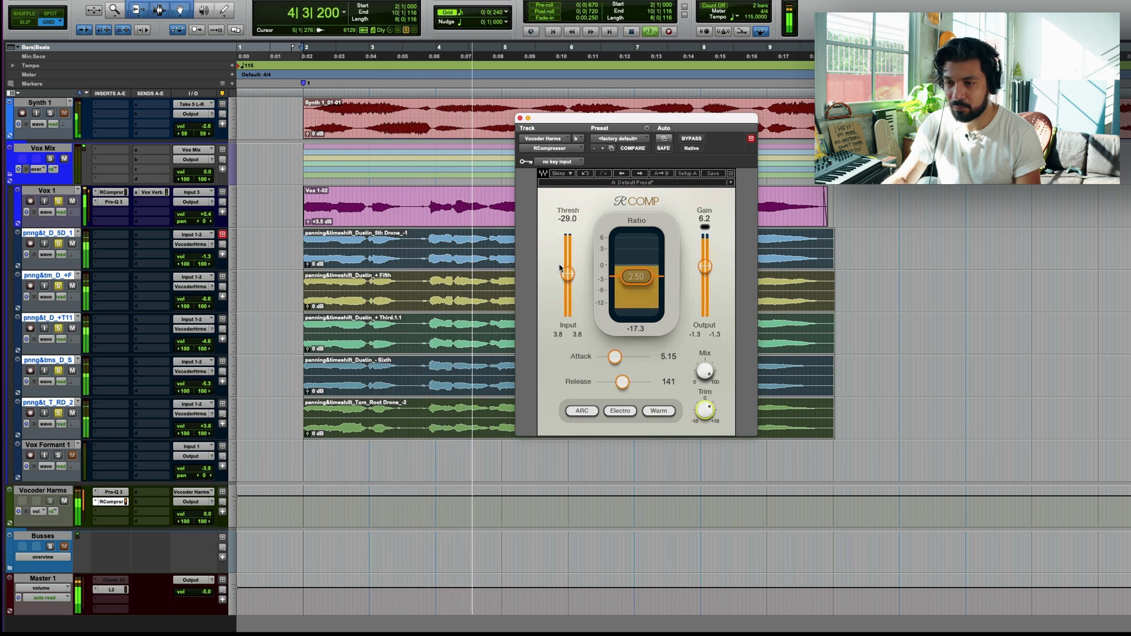
pyautogui.moveTo(567, 273); pyautogui.dragTo(568, 268)
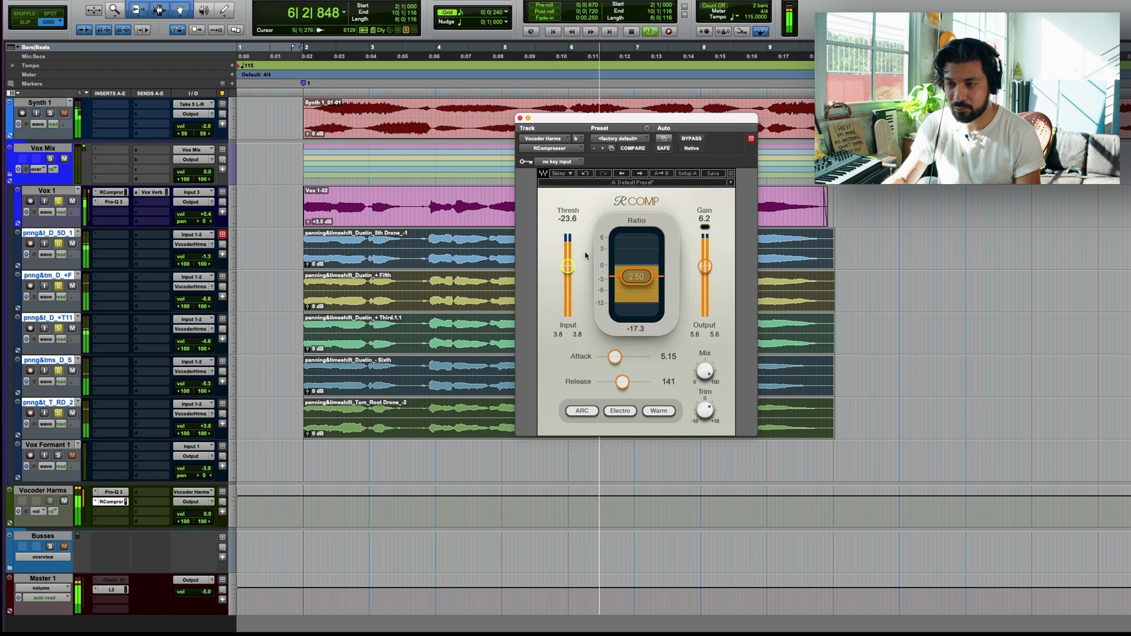
pyautogui.click(520, 118)
pyautogui.press('space')
pyautogui.click(112, 447)
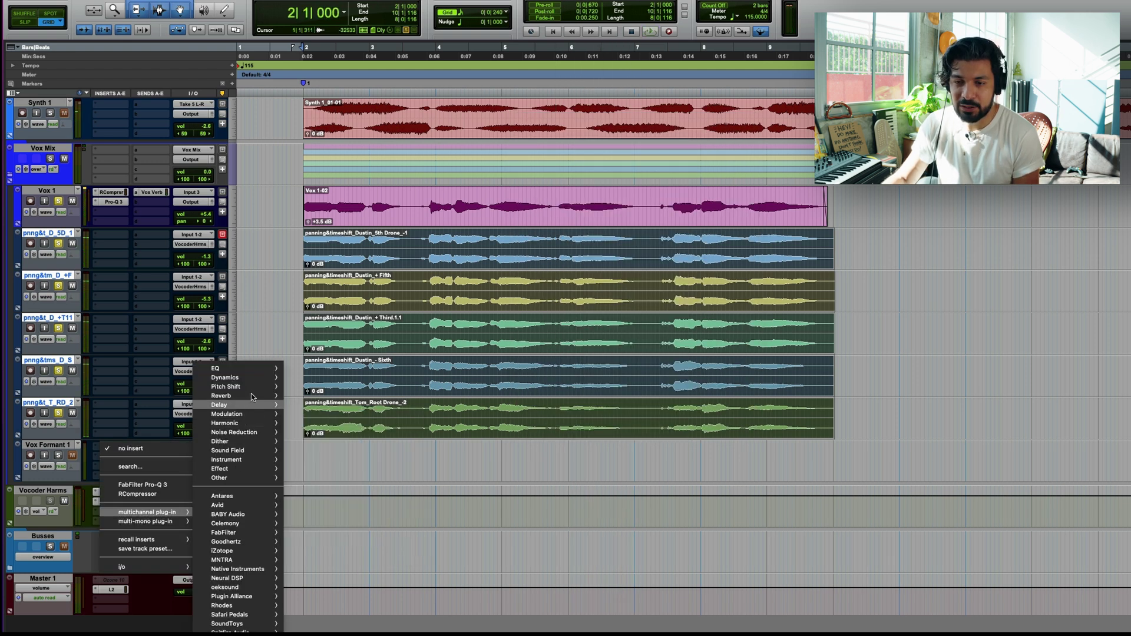
# Step: Insert Choral on Vocoder Harms with a low mix and its amount turned up
pyautogui.moveTo(250, 416)
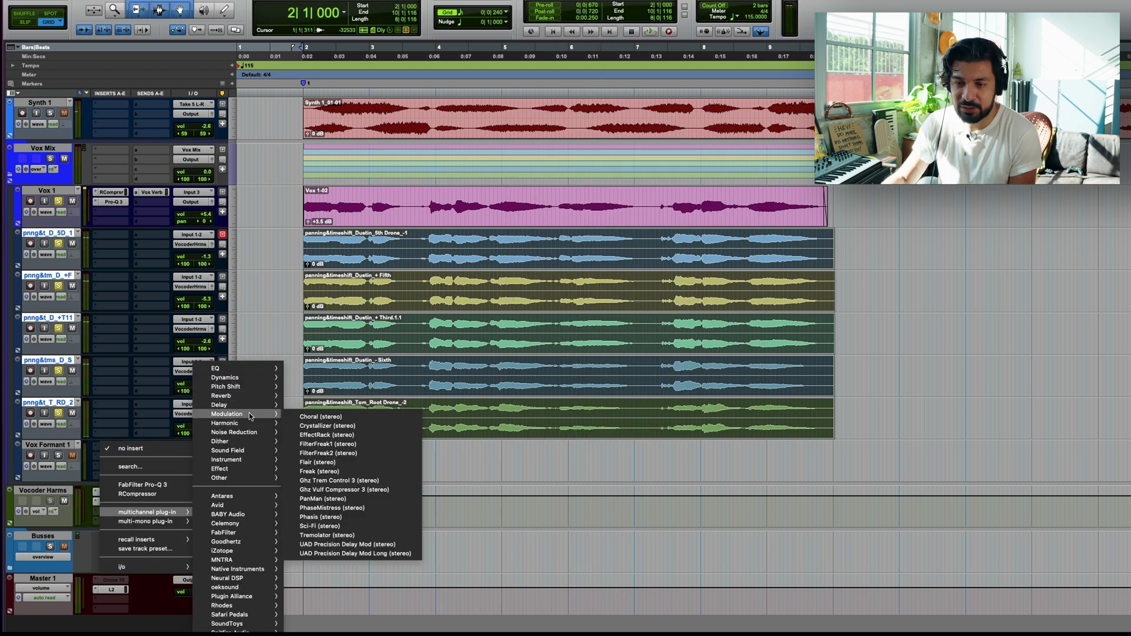
pyautogui.click(382, 415)
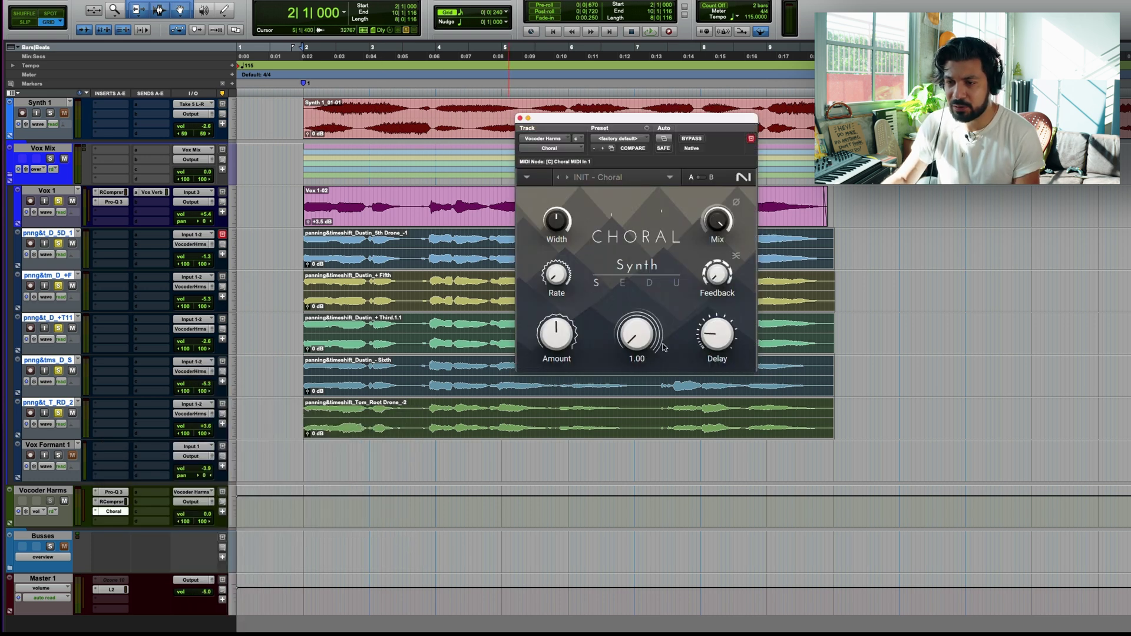
pyautogui.press('space')
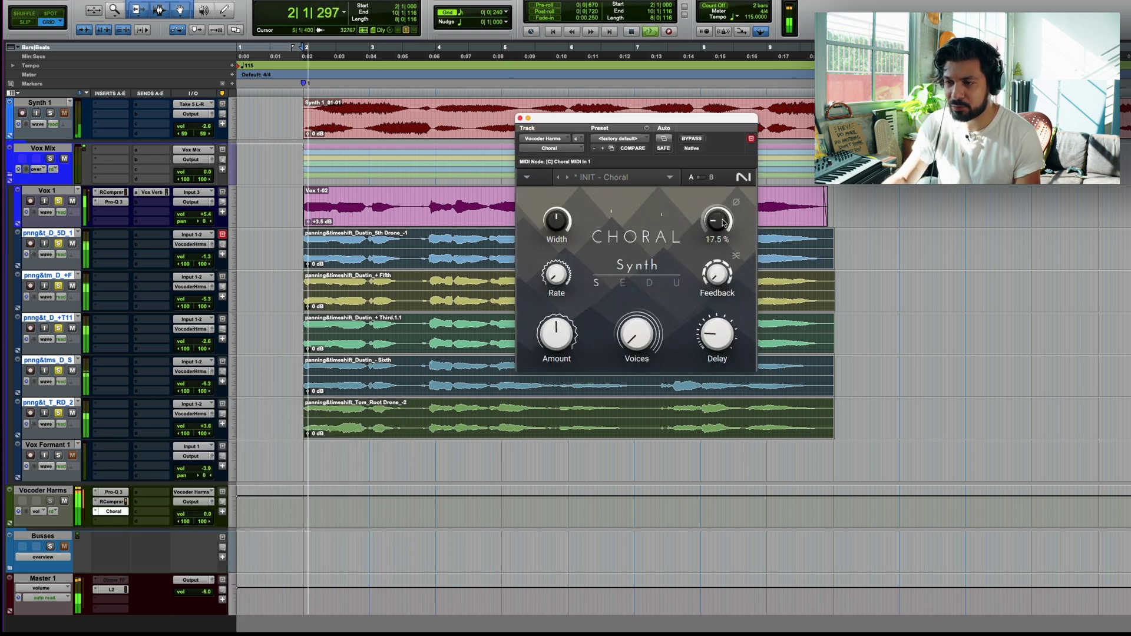
pyautogui.moveTo(722, 219)
pyautogui.mouseDown()
pyautogui.moveTo(719, 209)
pyautogui.moveTo(716, 228)
pyautogui.mouseUp()
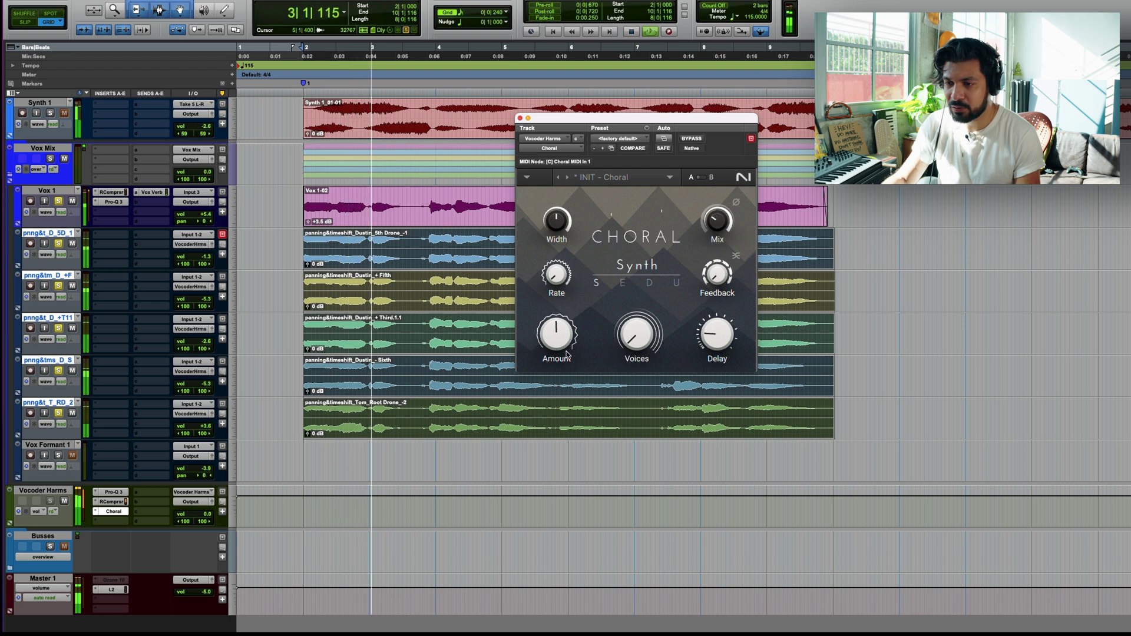
pyautogui.moveTo(556, 335); pyautogui.dragTo(557, 327)
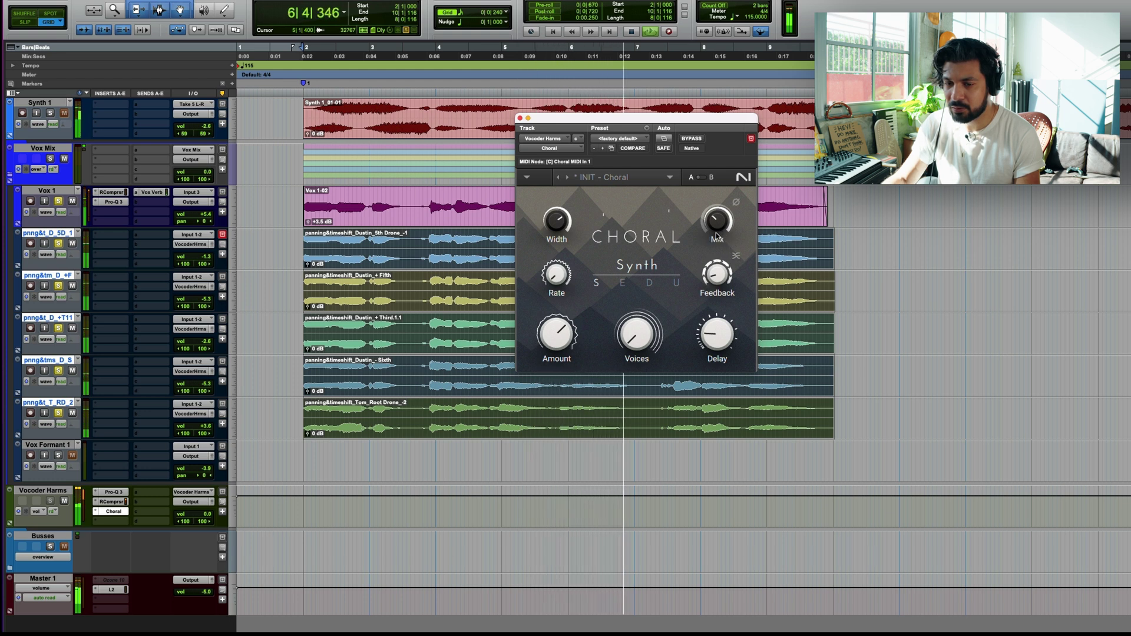
pyautogui.moveTo(125, 529); pyautogui.dragTo(125, 537)
# Step: Add an EchoBoy Jr. 15 ips Studio Slap Wide slapback to Vocoder Harms with its mix lowered
pyautogui.click(125, 525)
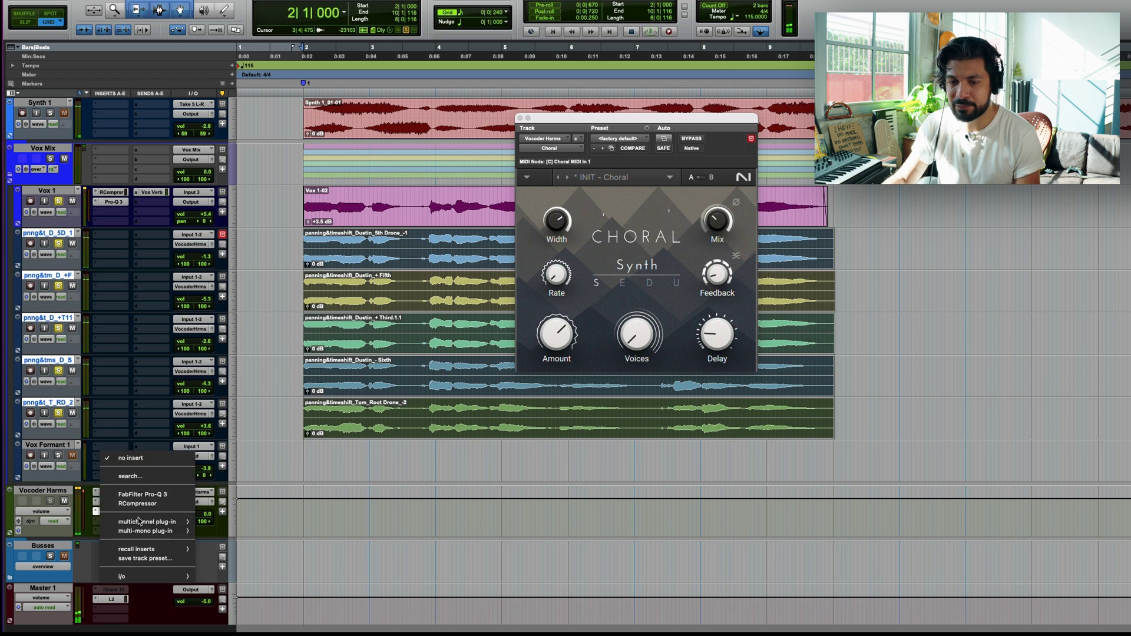
pyautogui.moveTo(229, 404)
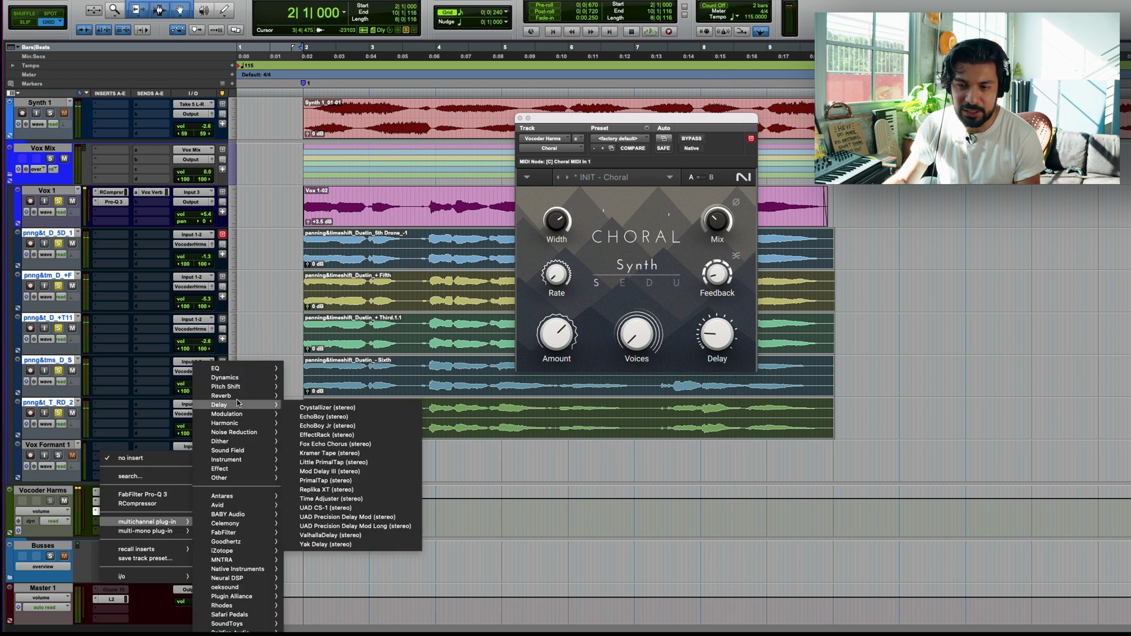
pyautogui.click(356, 426)
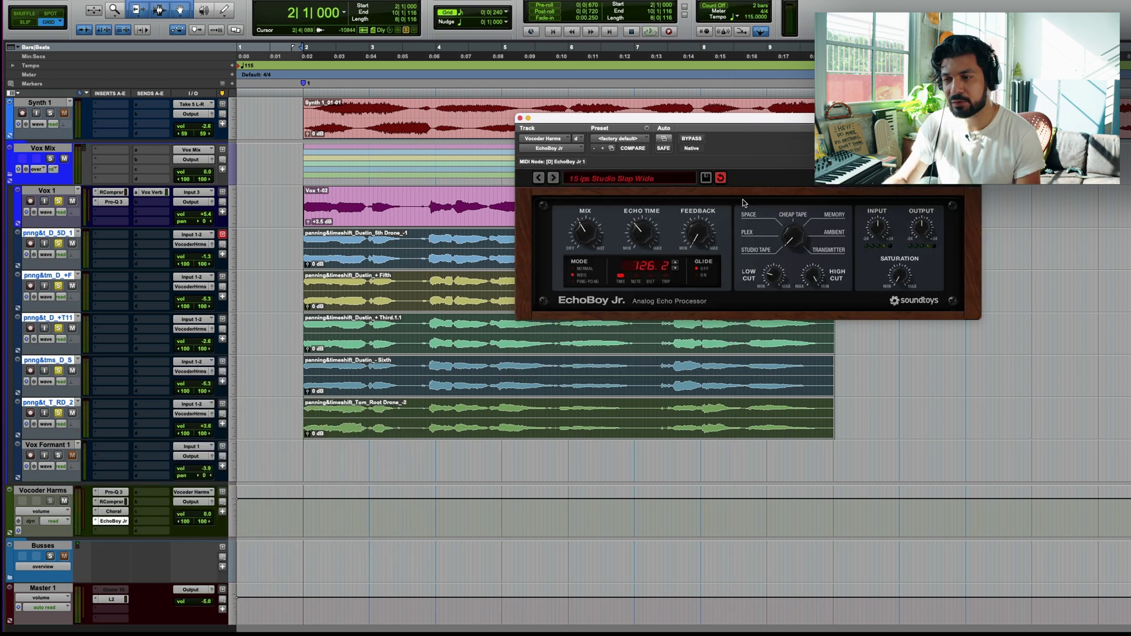
pyautogui.press('space')
pyautogui.moveTo(589, 239); pyautogui.dragTo(608, 245)
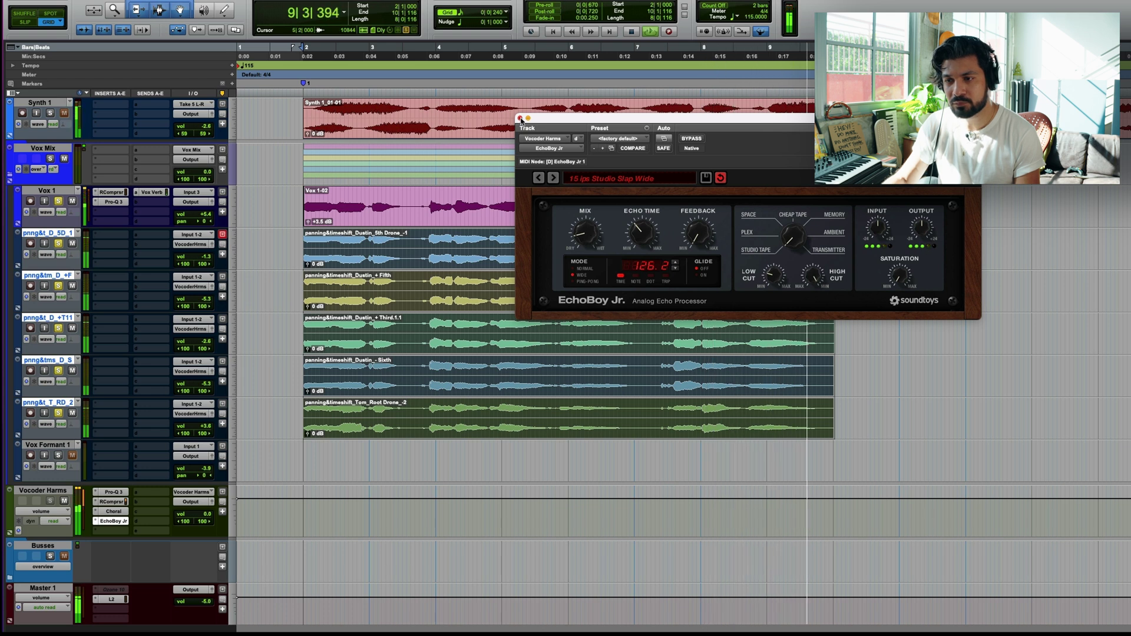
pyautogui.click(521, 120)
pyautogui.press('space')
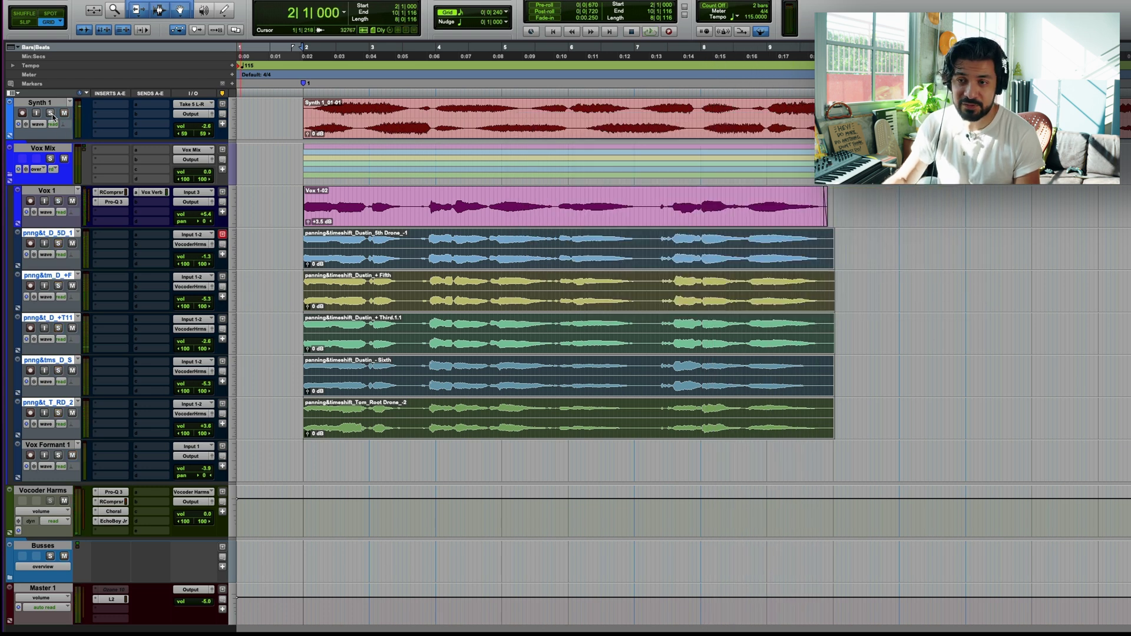
# Step: Audition the full mix with Synth 1 at 0.0 dB
pyautogui.press('space')
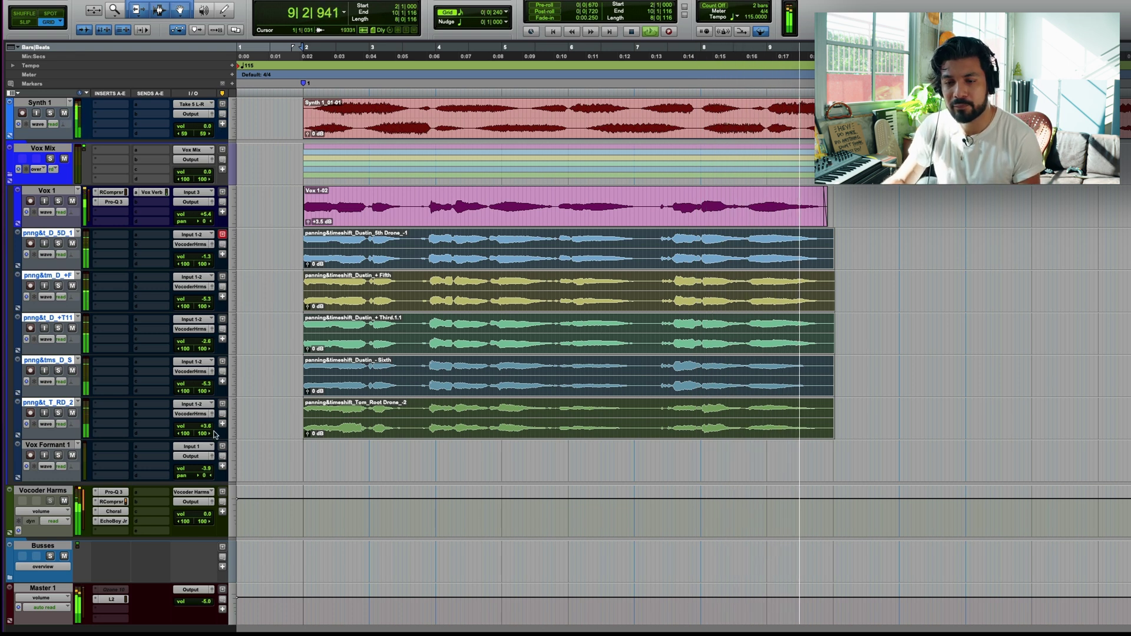
pyautogui.press('space')
pyautogui.click(121, 239)
# Step: Put Auto-Tune Pro in C Major, retune 10, on the first drone and copy it to all five drones
pyautogui.moveTo(148, 235)
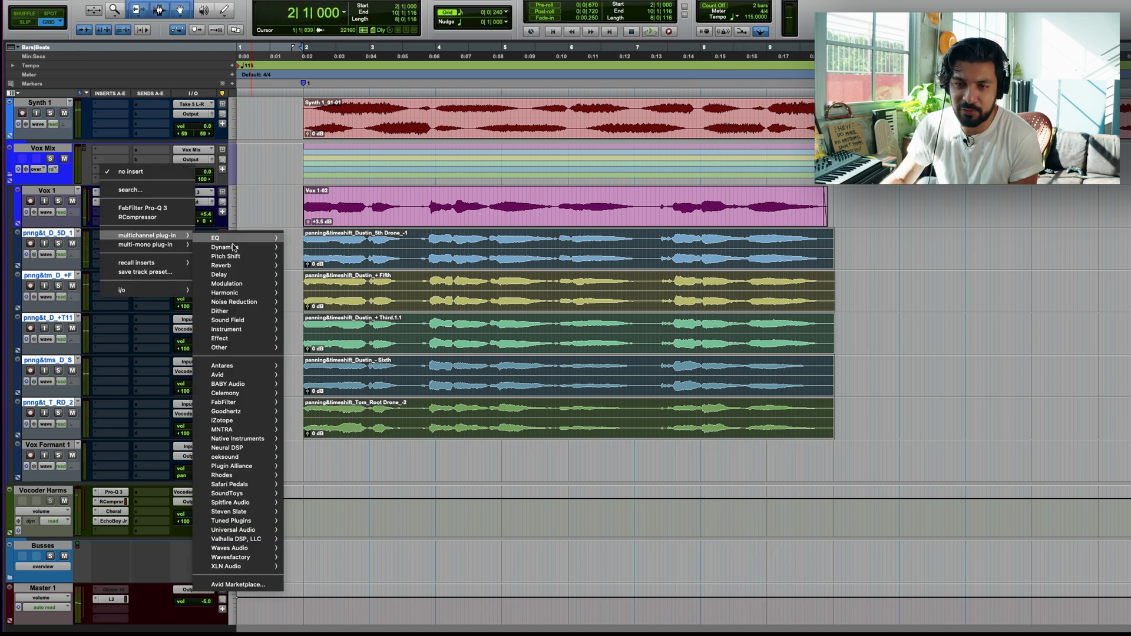
pyautogui.moveTo(239, 257)
pyautogui.click(324, 260)
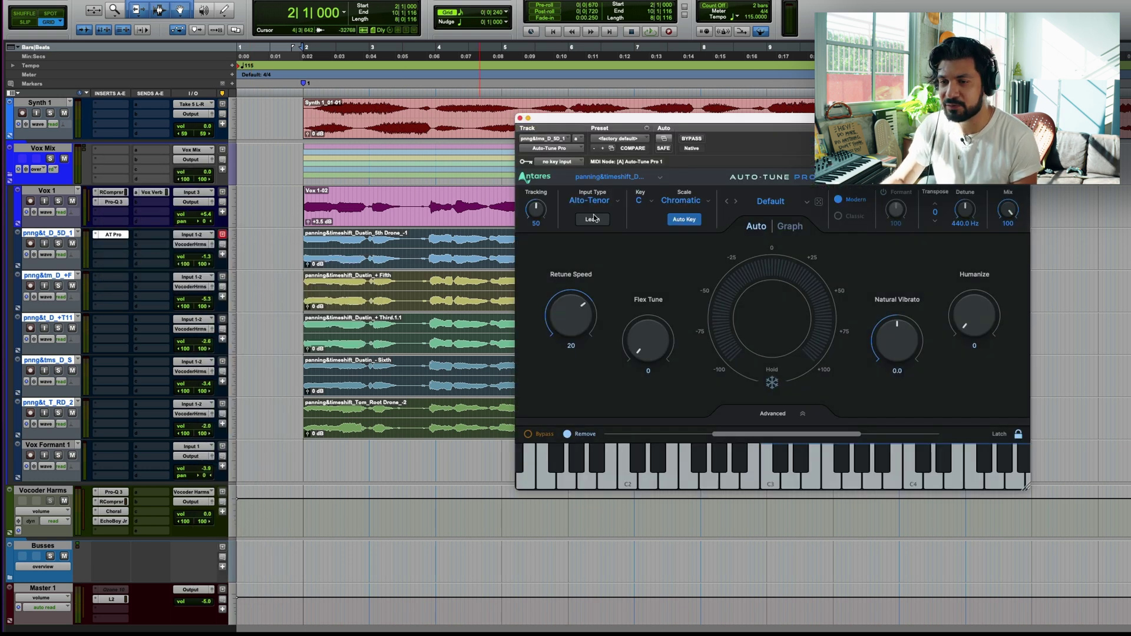
pyautogui.click(682, 201)
pyautogui.click(678, 213)
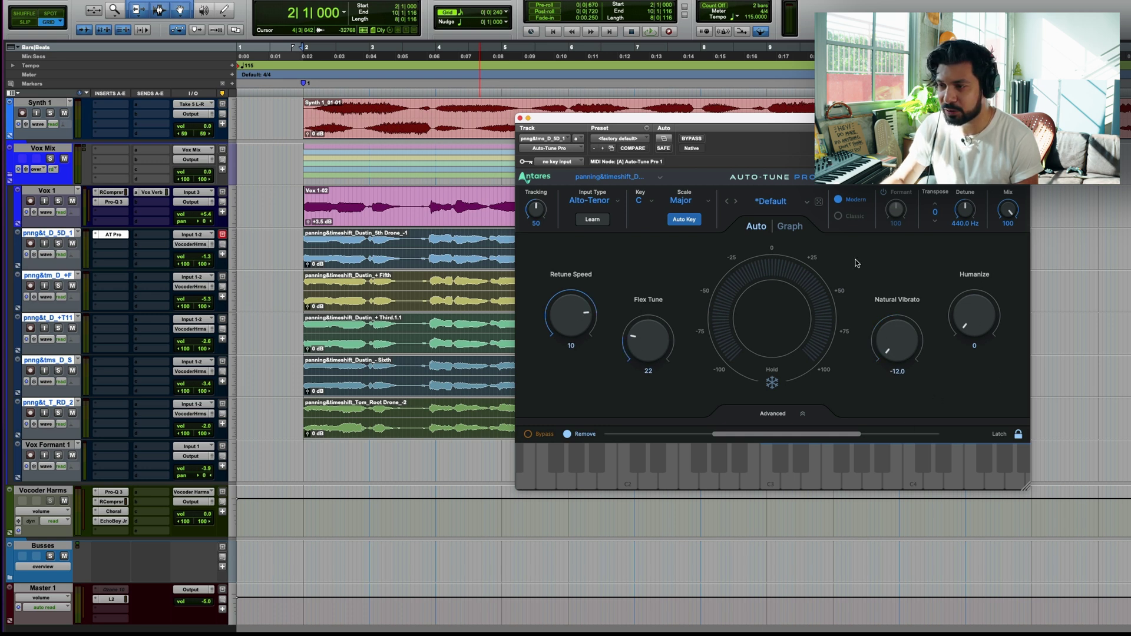
pyautogui.moveTo(114, 238); pyautogui.dragTo(112, 276)
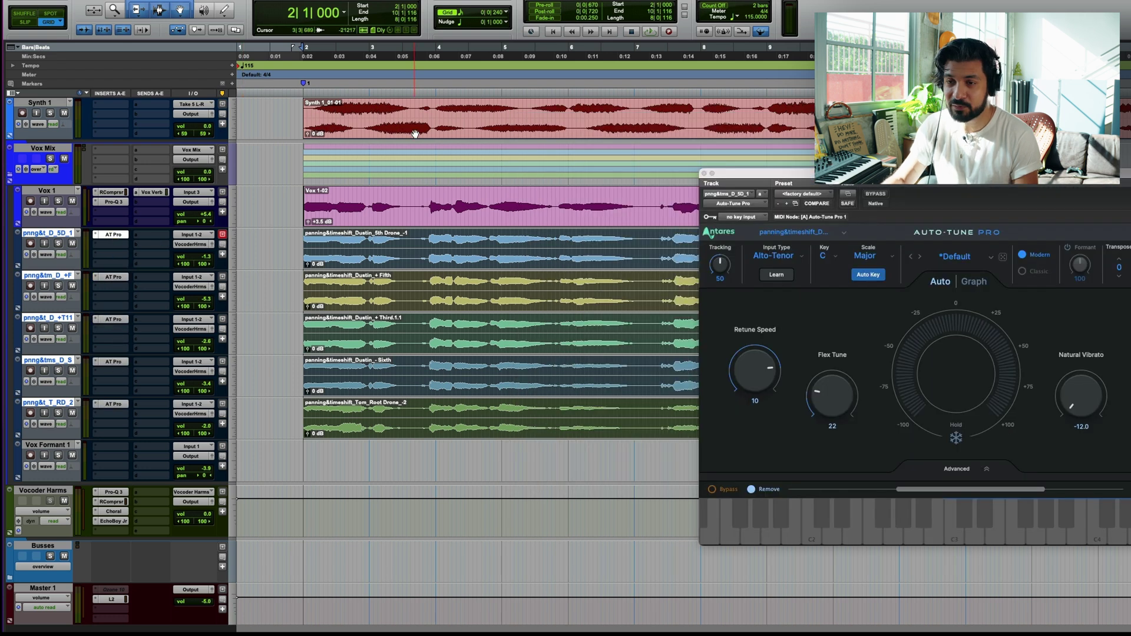
pyautogui.click(416, 133)
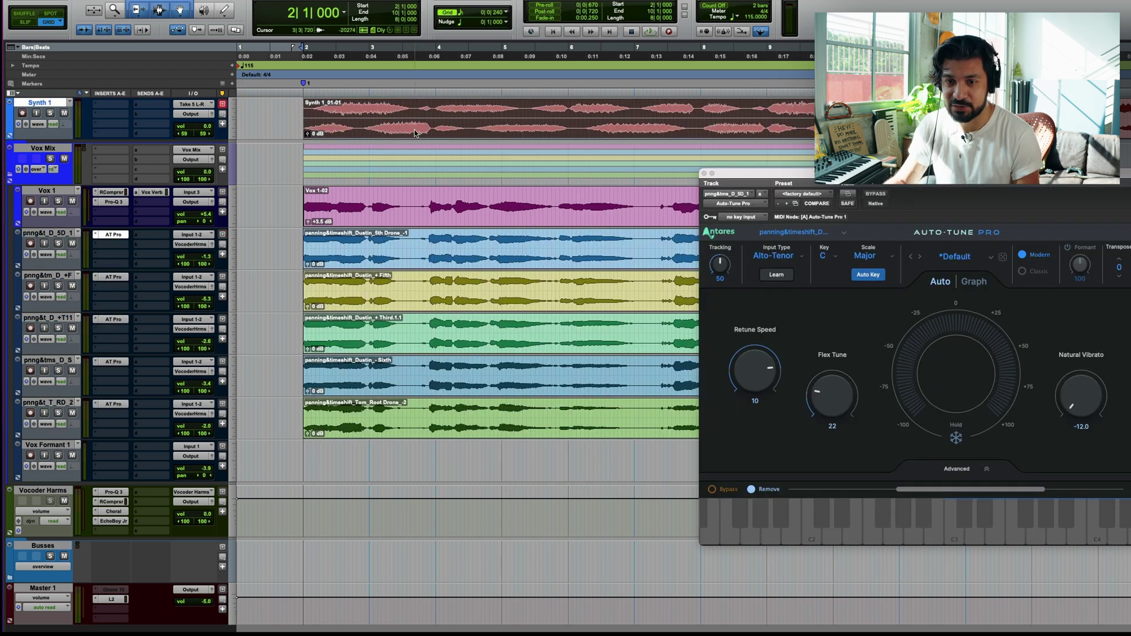
# Step: Audition the tuned harmonies, then Option-drag a copy of the Vox 1-02 clip onto Vox Formant 1
pyautogui.press('space')
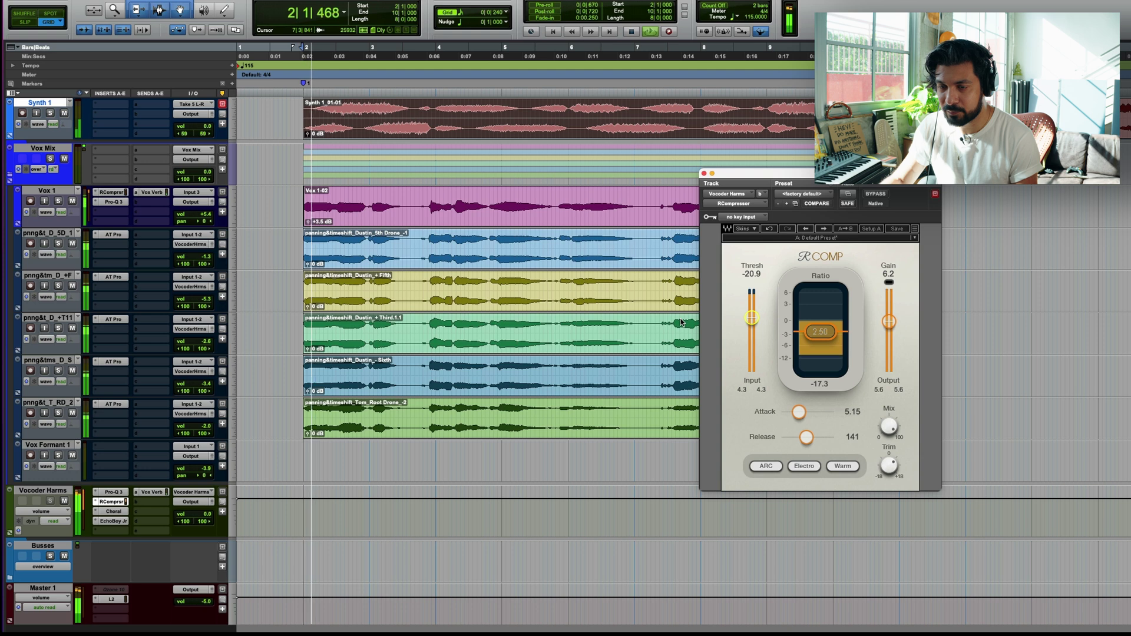
pyautogui.click(703, 173)
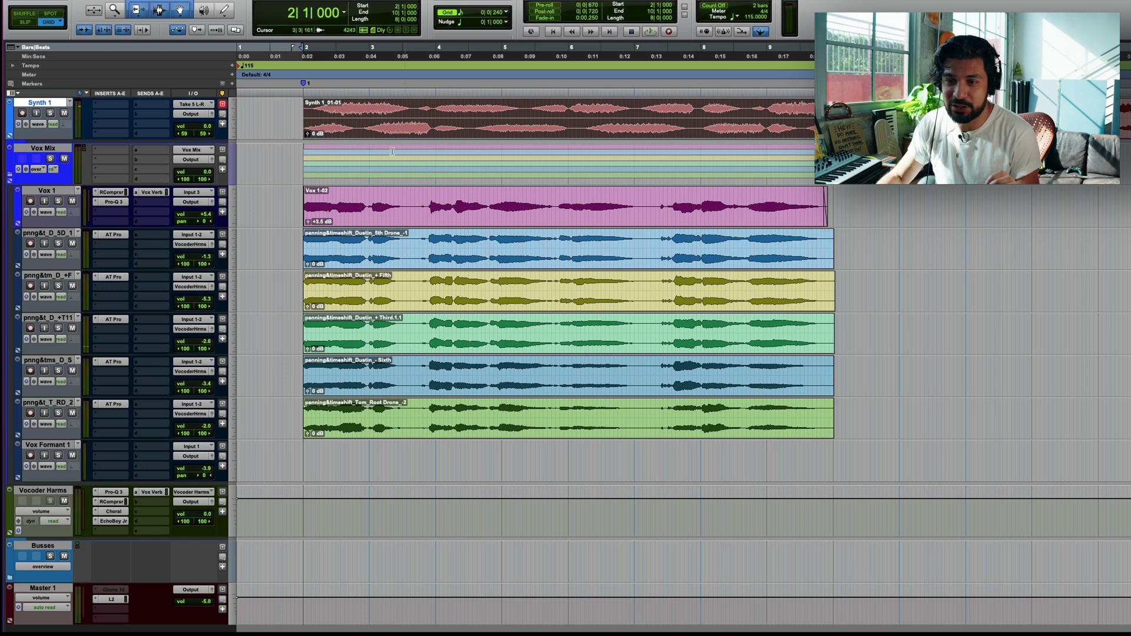
pyautogui.click(446, 214)
pyautogui.moveTo(446, 214); pyautogui.dragTo(465, 462)
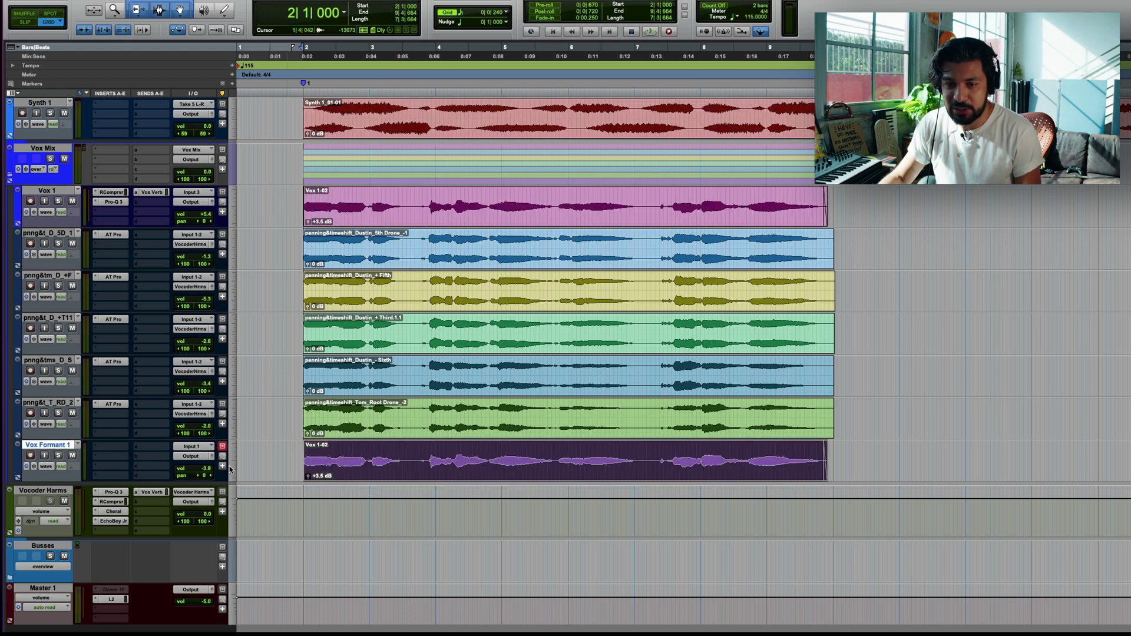
# Step: Insert Little AlterBoy from Pitch Shift on Vox Formant 1's first insert slot
pyautogui.click(118, 448)
pyautogui.moveTo(122, 449)
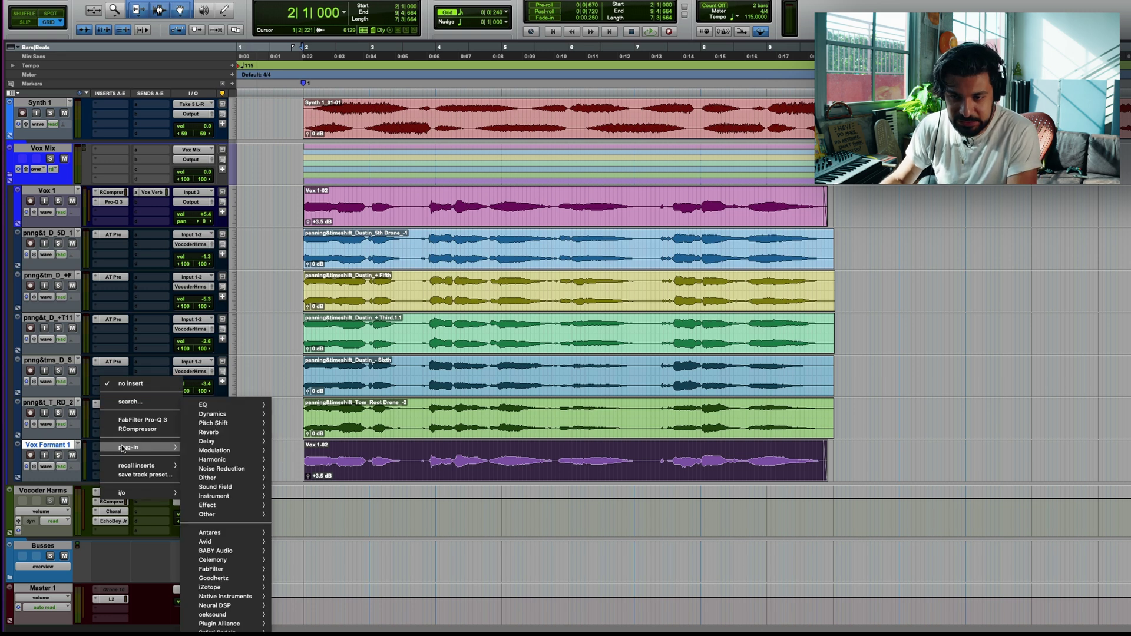
pyautogui.moveTo(247, 422)
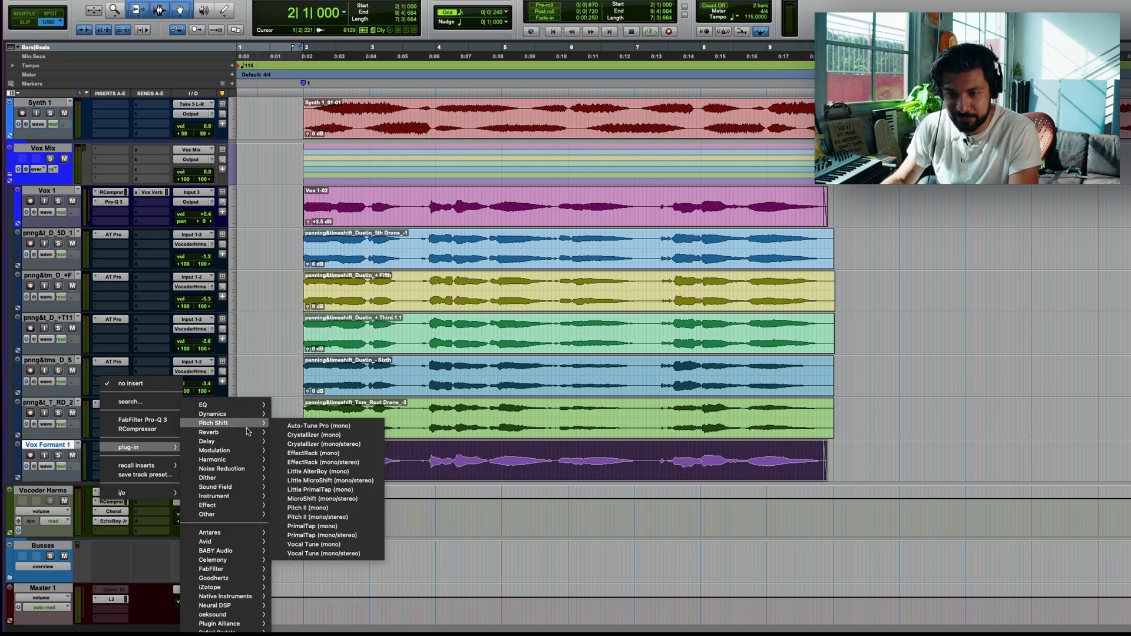
pyautogui.click(342, 471)
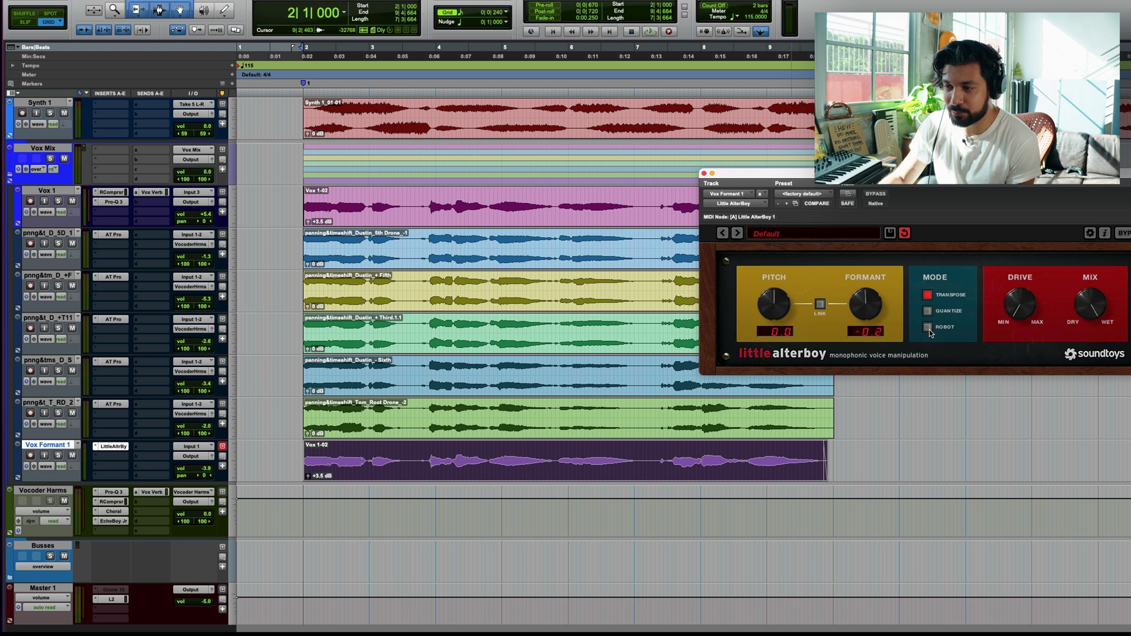
# Step: Set AlterBoy's formant to -12.0, solo the track, and raise its fader to +2.4 dB
pyautogui.hotkey('shift', 's')
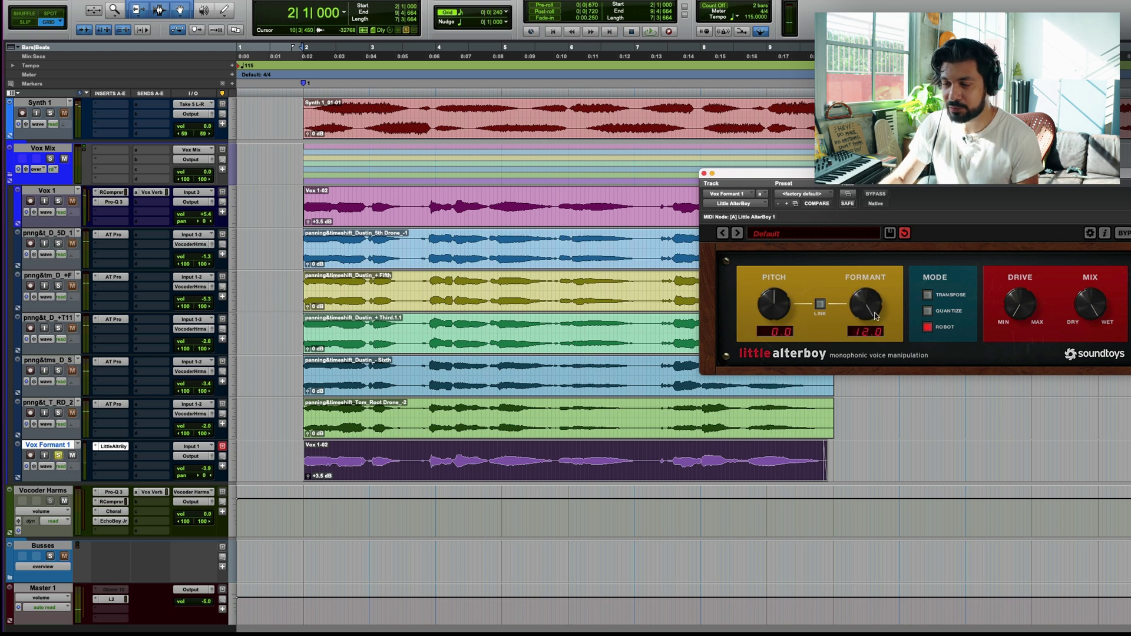
pyautogui.keyDown('alt'); pyautogui.click(872, 314); pyautogui.keyUp('alt')
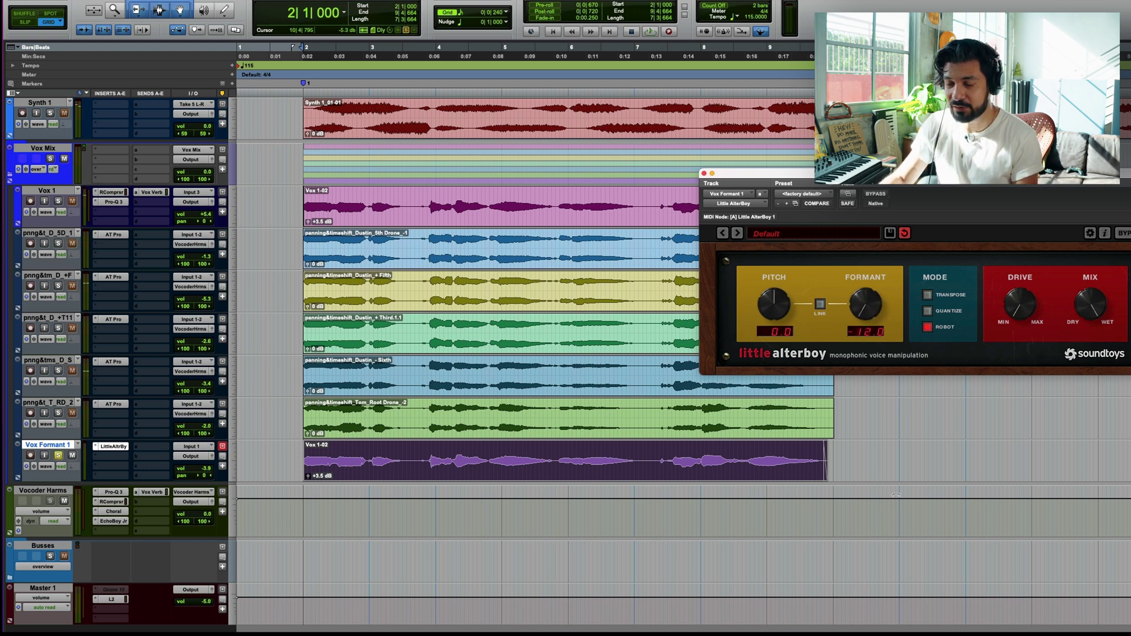
pyautogui.press('space')
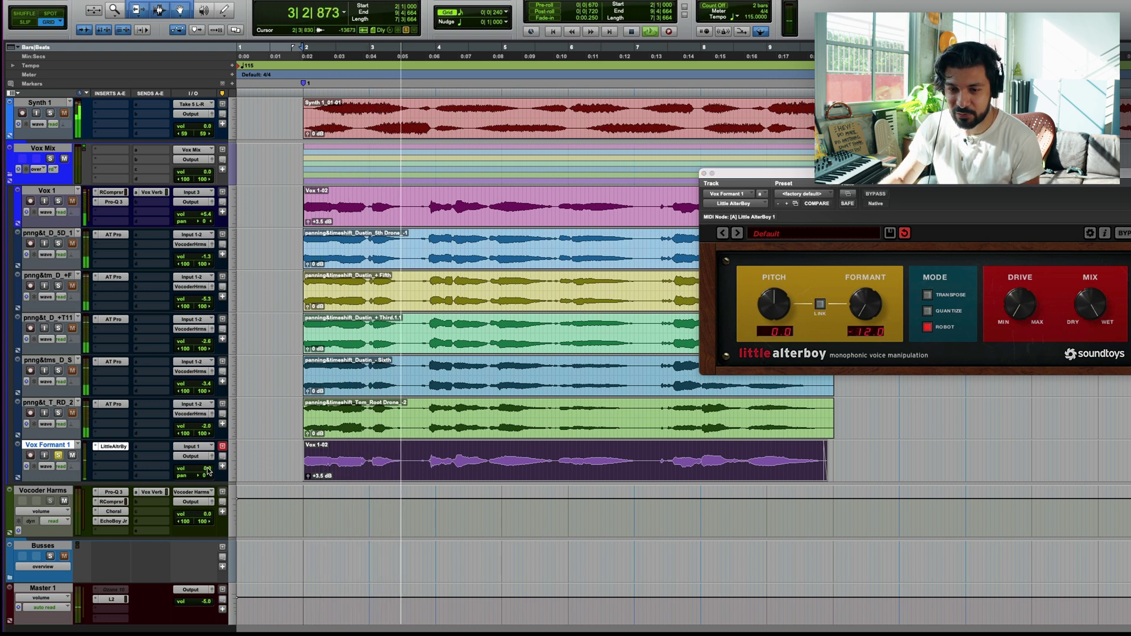
pyautogui.moveTo(207, 471); pyautogui.dragTo(209, 470)
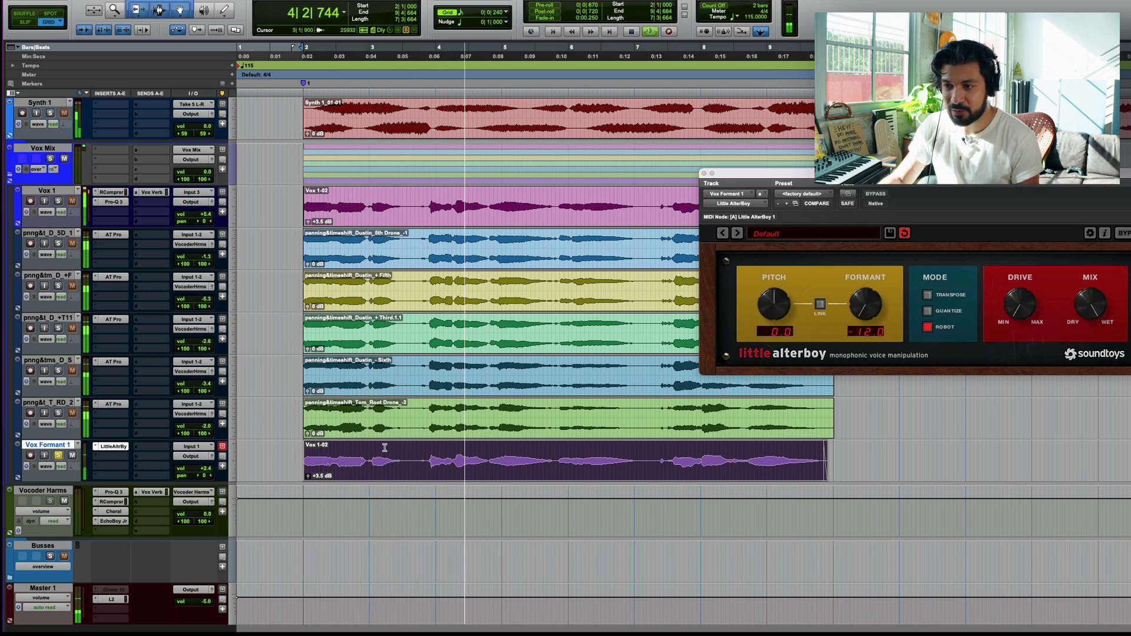
# Step: Add FabFilter Pro-Q 3 to Vox Formant 1's second insert and play the stack from the Synth 1 clip
pyautogui.click(120, 455)
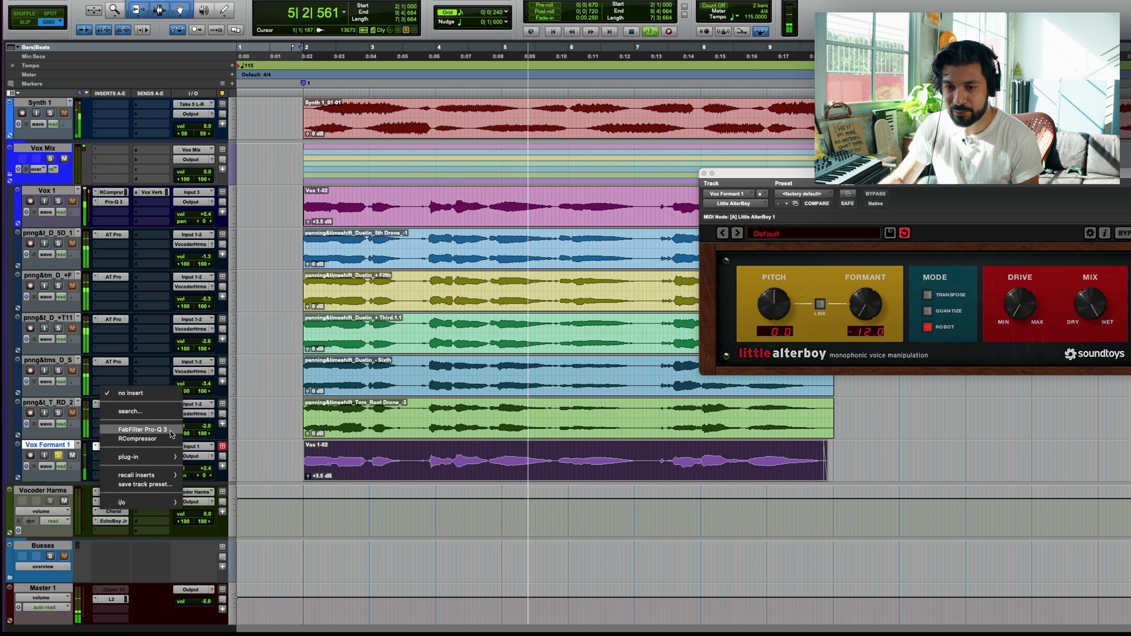
pyautogui.click(125, 438)
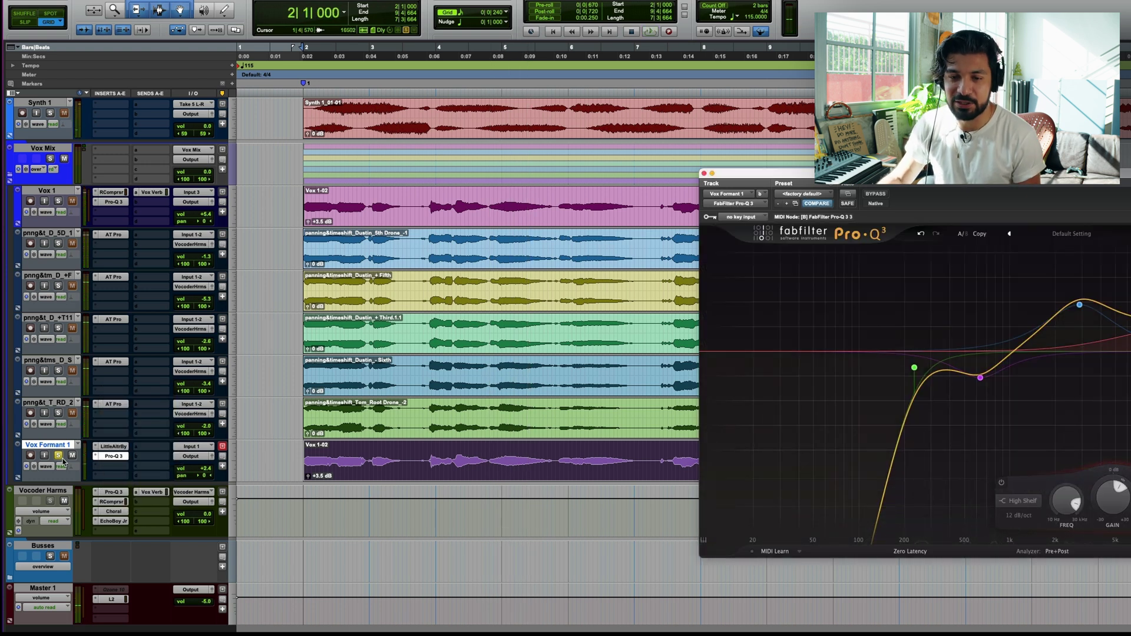
pyautogui.click(540, 127)
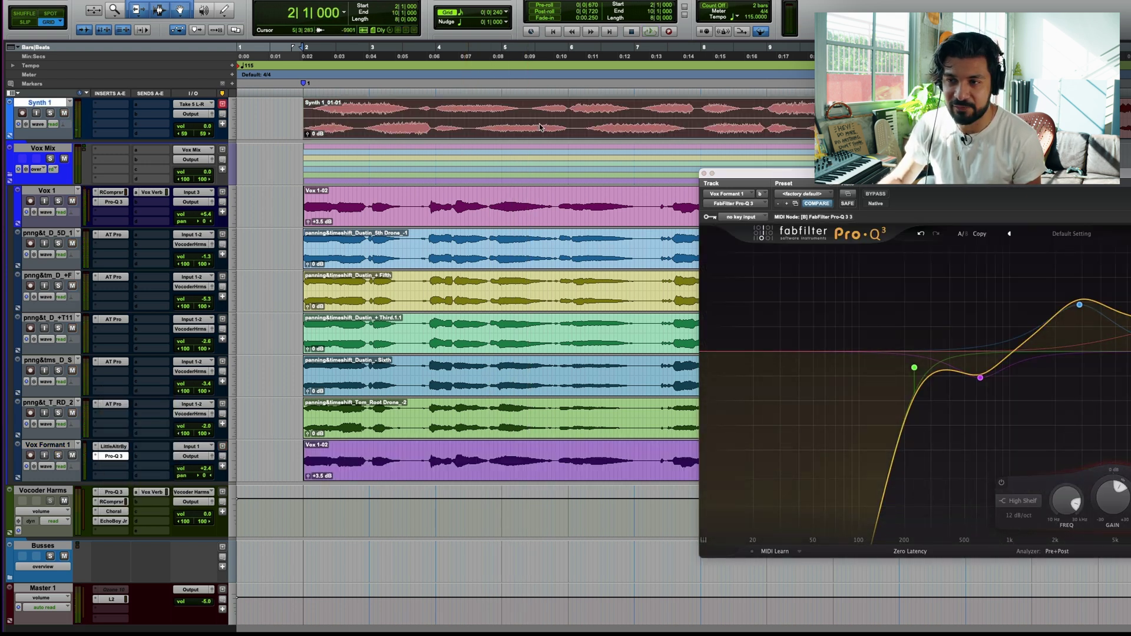
pyautogui.click(703, 173)
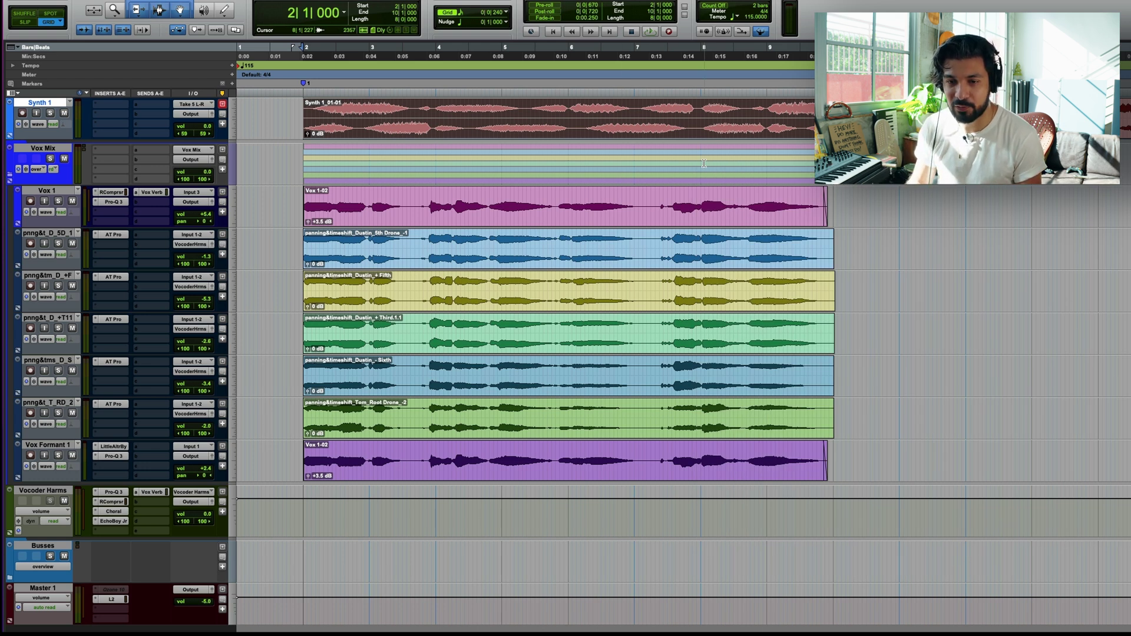
pyautogui.press('space')
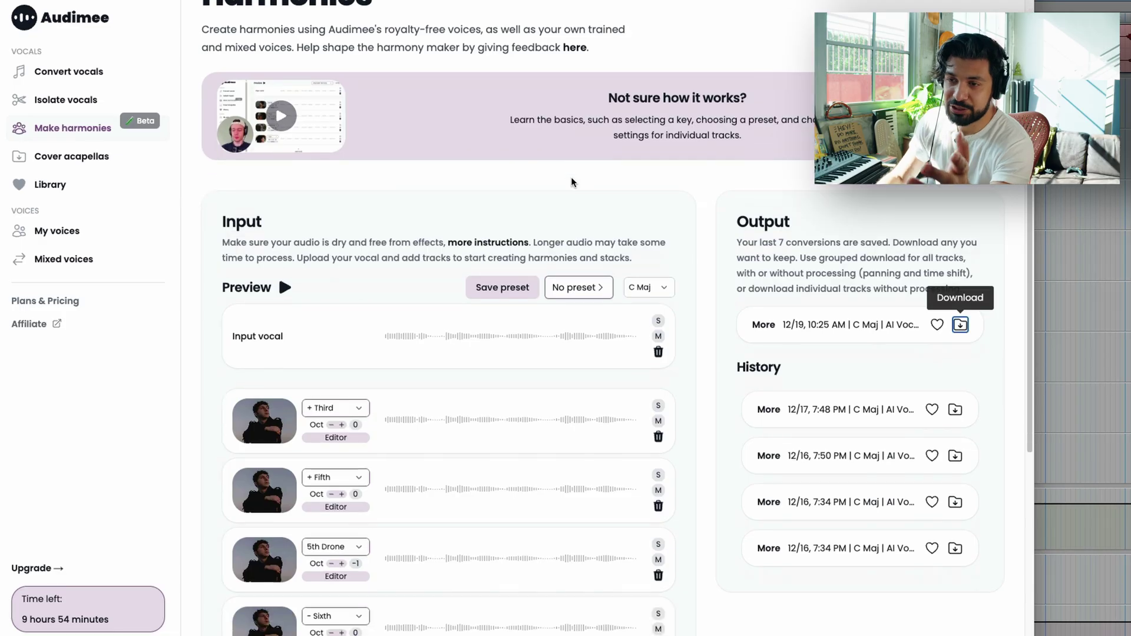
pyautogui.scroll(-1, 557, 250)
pyautogui.scroll(2, 556, 250)
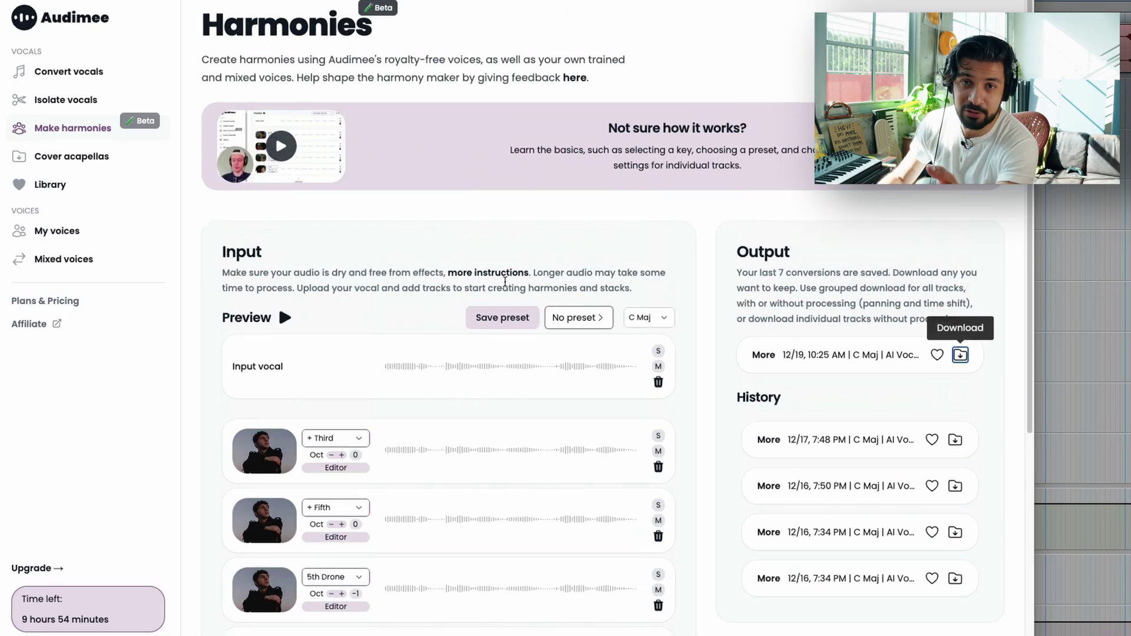
pyautogui.scroll(-4, 449, 374)
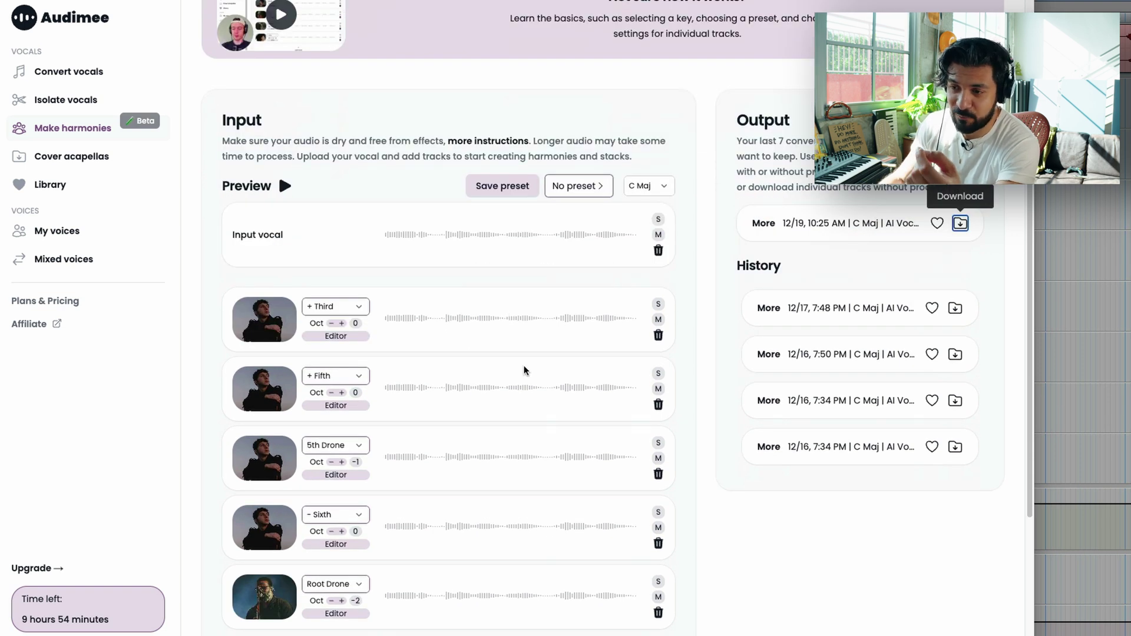
pyautogui.click(583, 187)
pyautogui.scroll(-10, 540, 265)
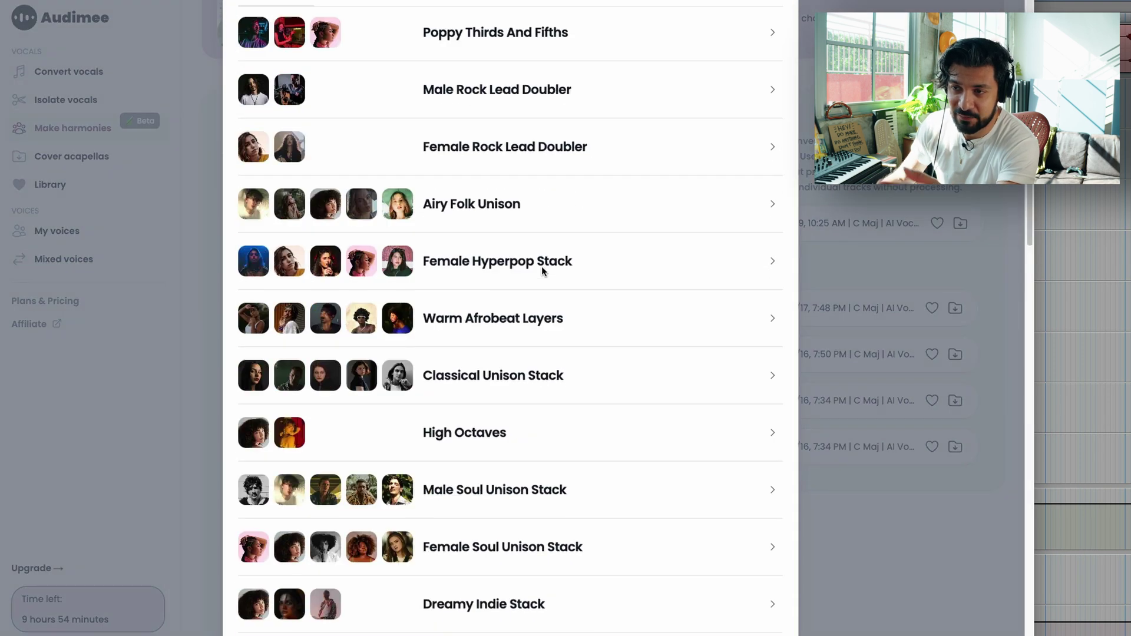
pyautogui.scroll(-10, 588, 279)
pyautogui.scroll(-2, 556, 341)
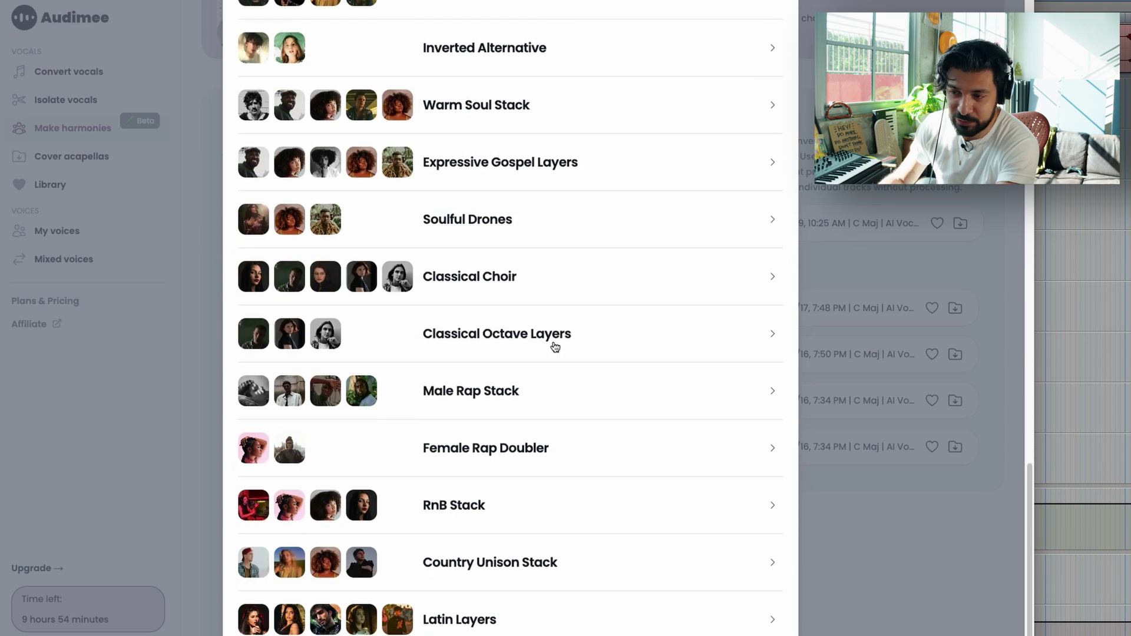
pyautogui.scroll(20, 551, 351)
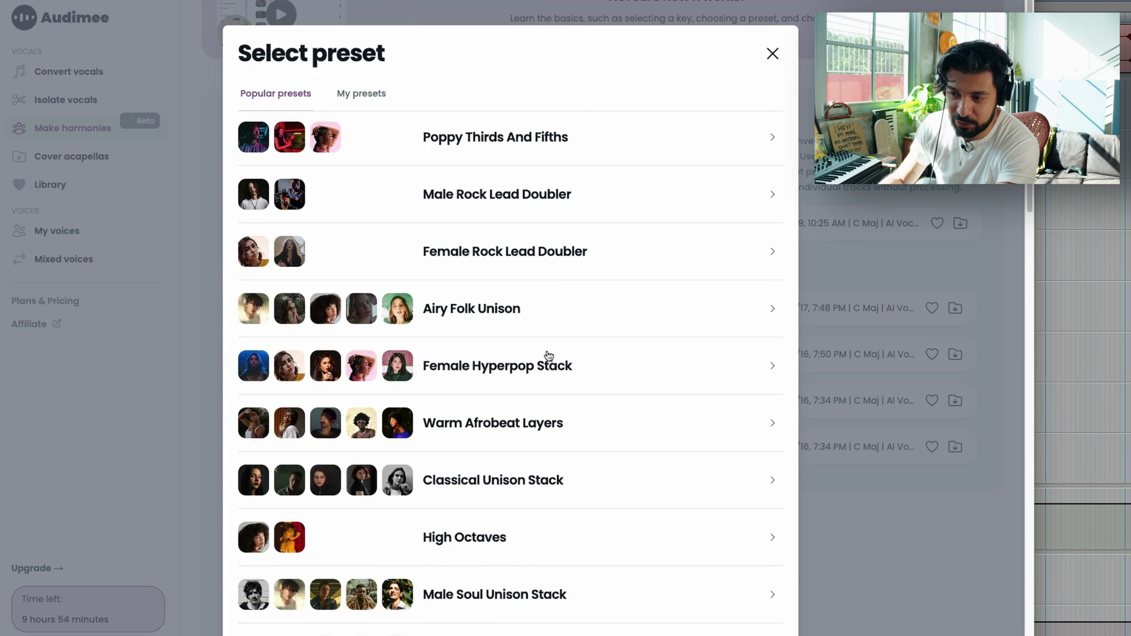
pyautogui.click(772, 55)
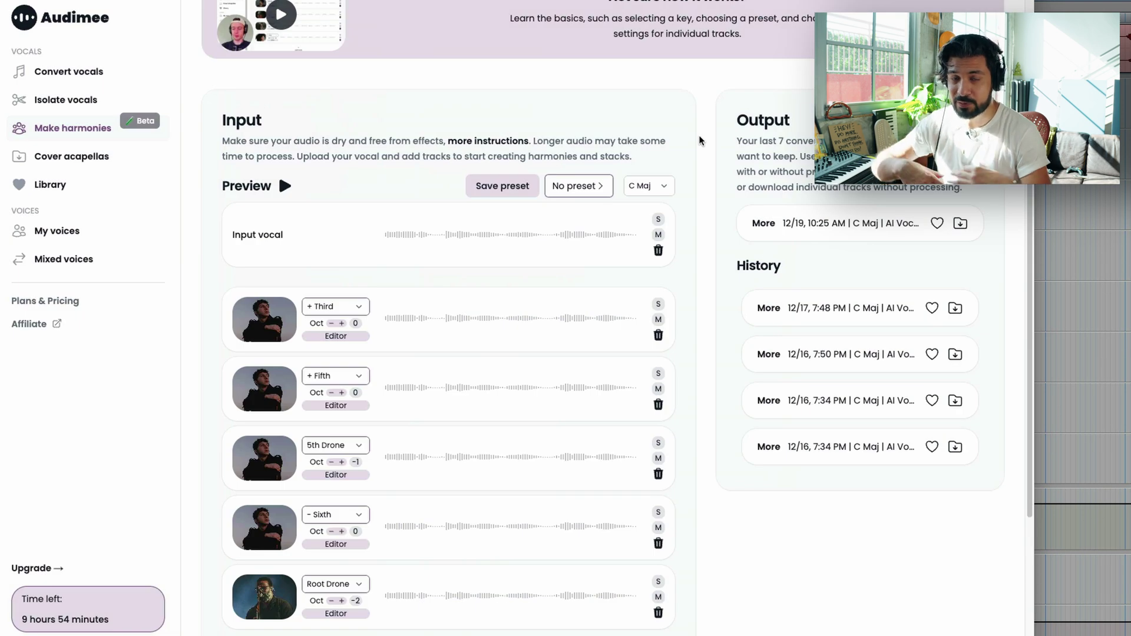